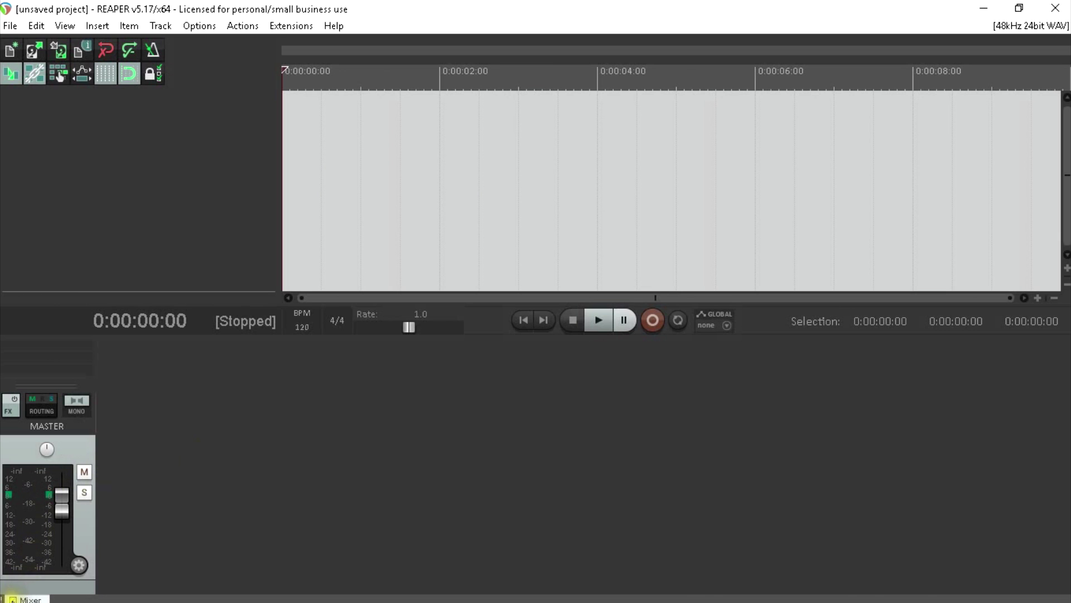
Close the Mixer docker so the empty arrange view fills the window.
left_click(12, 599)
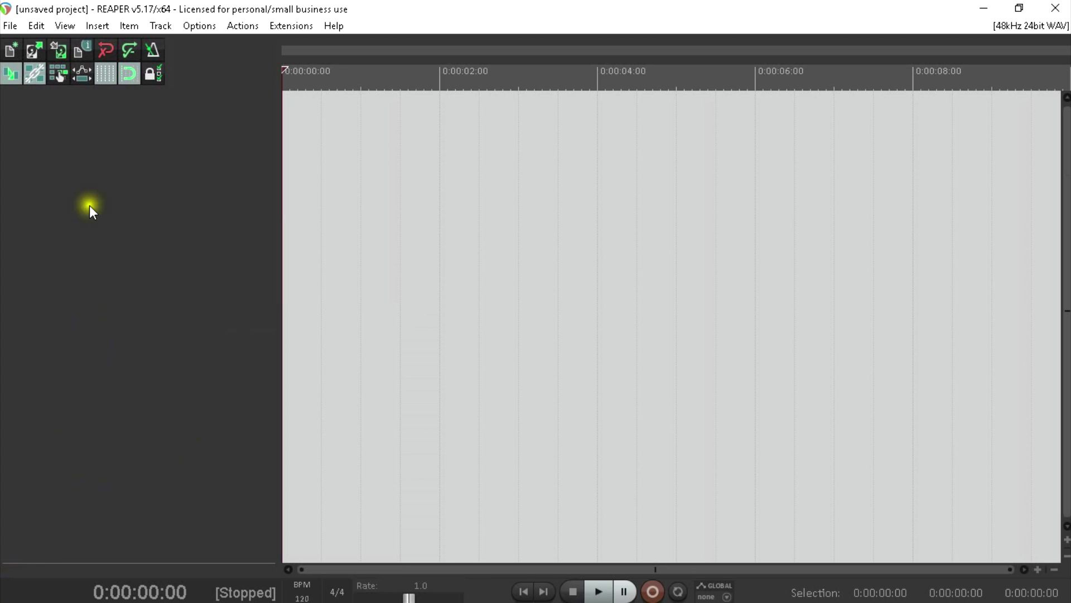
In Project Settings, fix the sample rate at 48000 Hz and keep the video frame rate at 24.
left_click(82, 51)
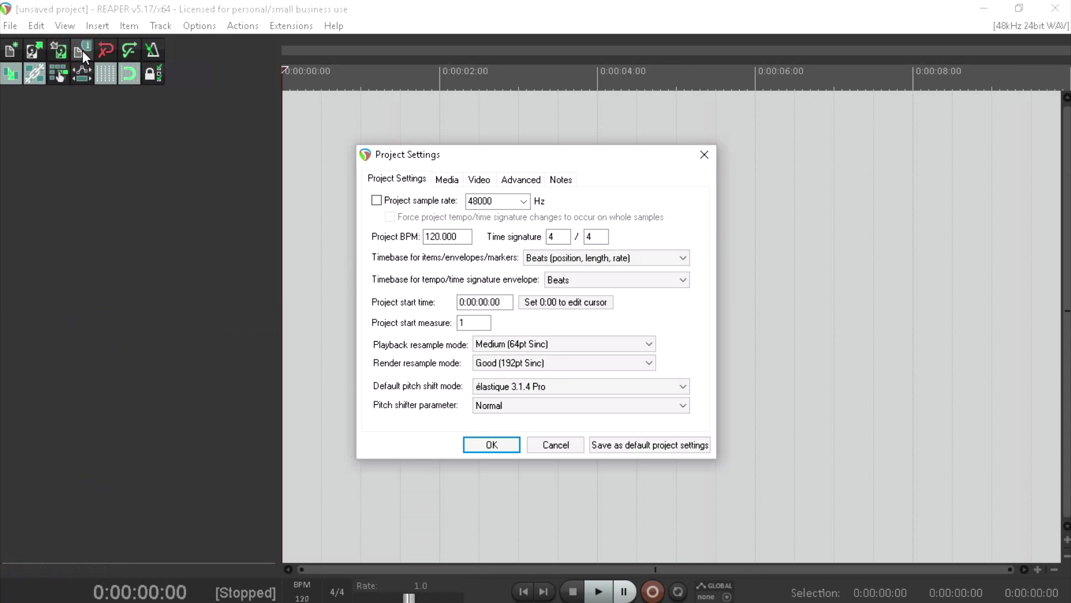
left_click(378, 201)
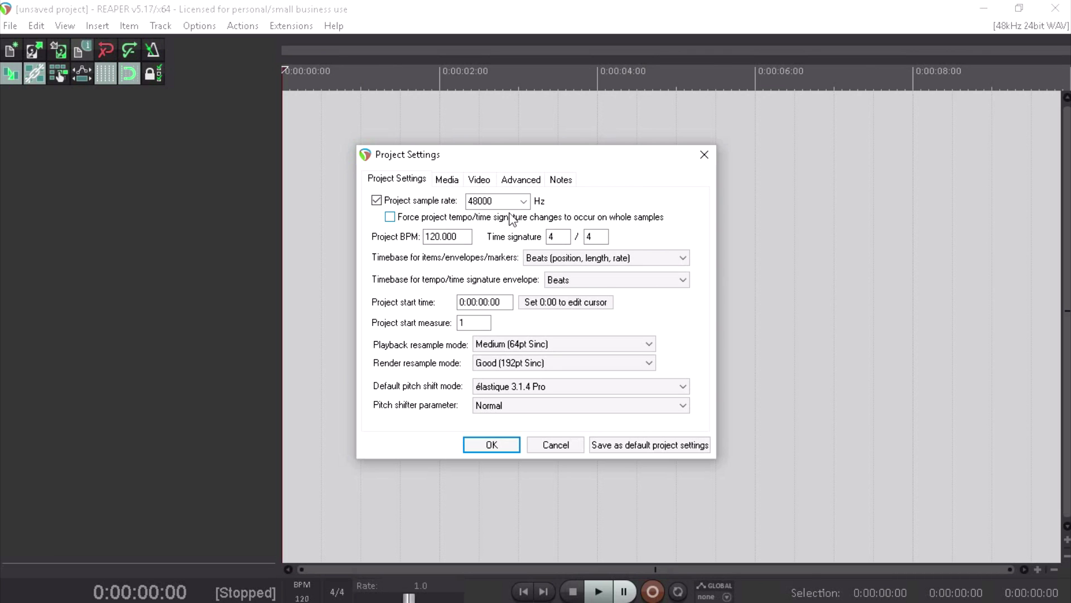
left_click(475, 181)
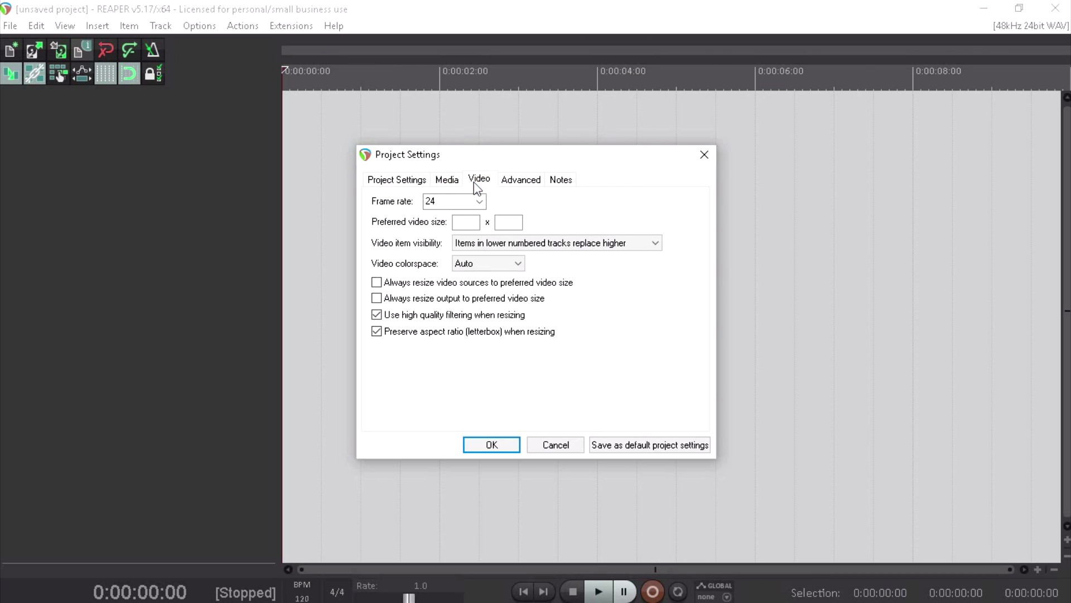
left_click(479, 202)
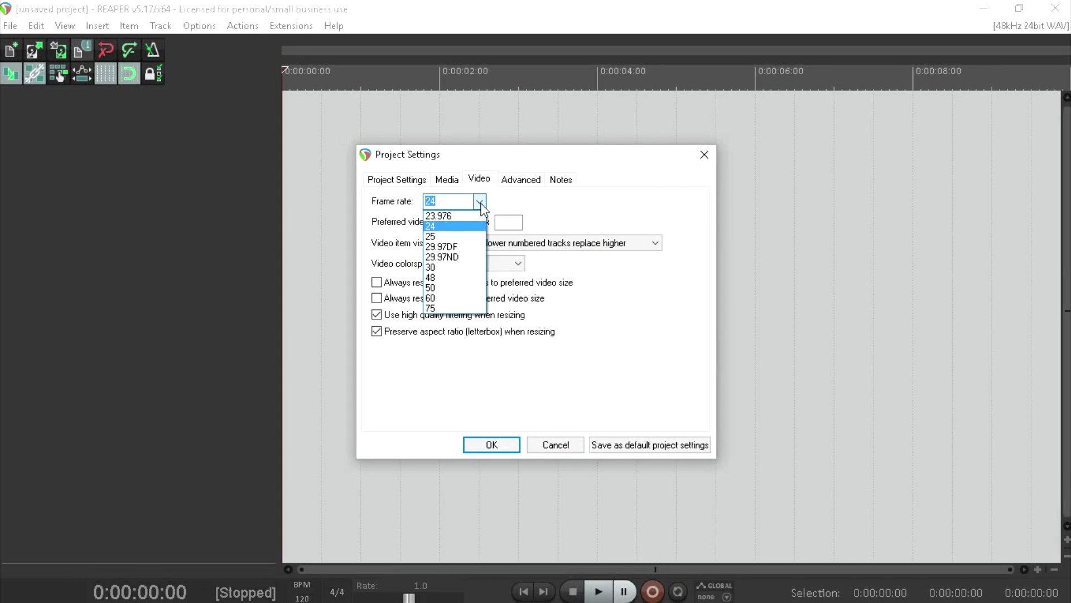
left_click(455, 226)
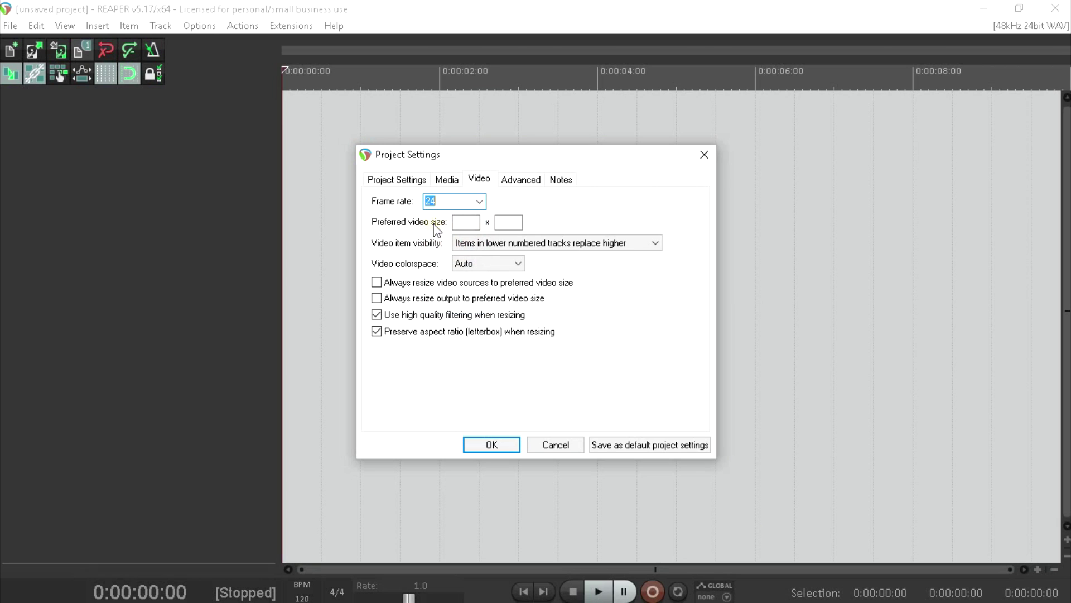
left_click(491, 442)
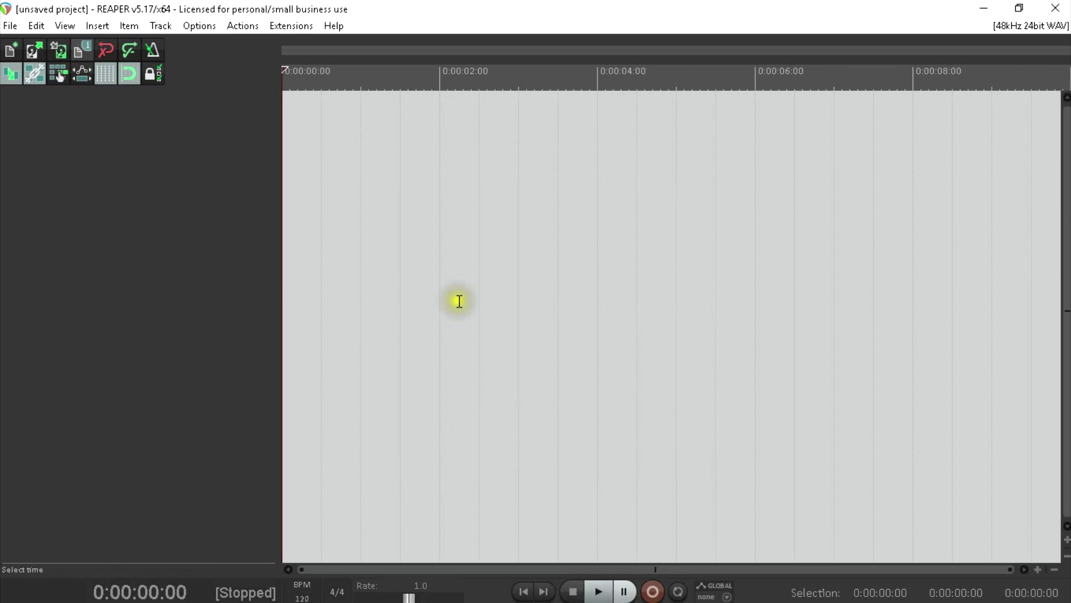
right_click(389, 77)
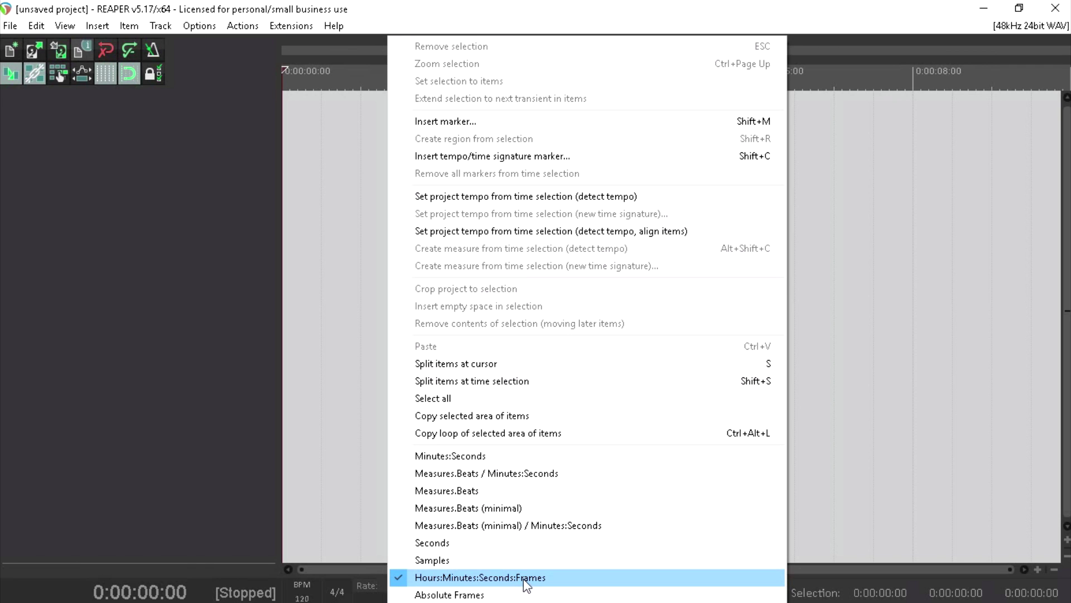
right_click(141, 594)
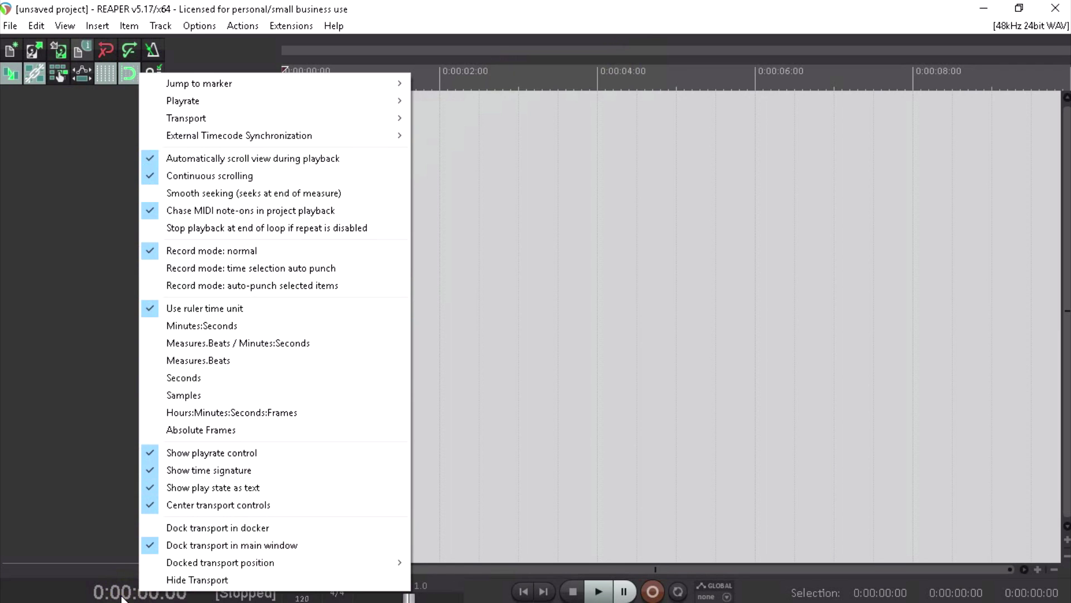
Dismiss the transport options and show the master track in the track panel.
left_click(93, 514)
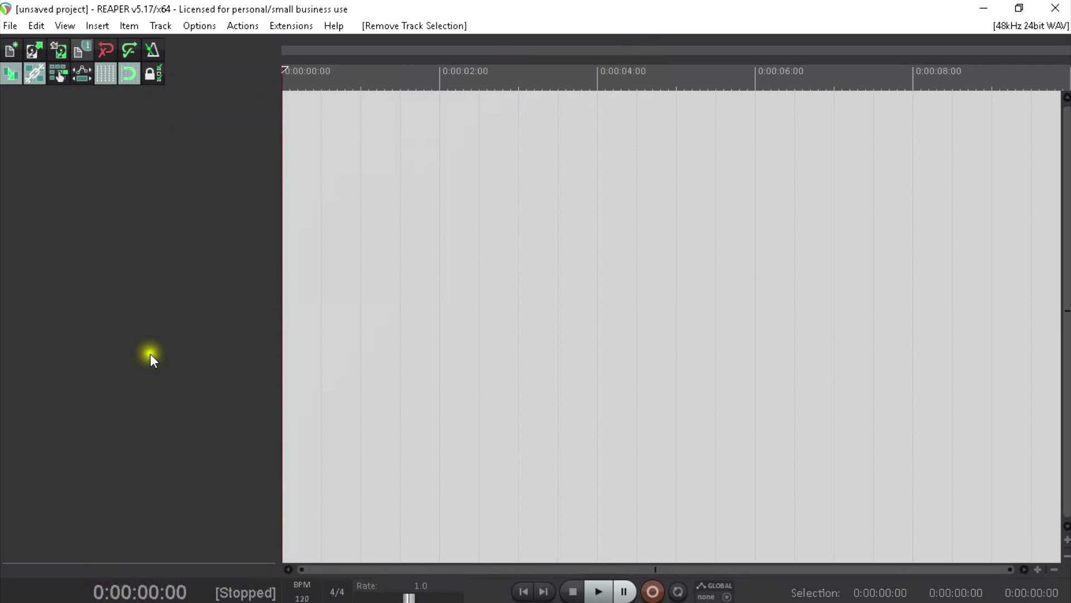
right_click(35, 114)
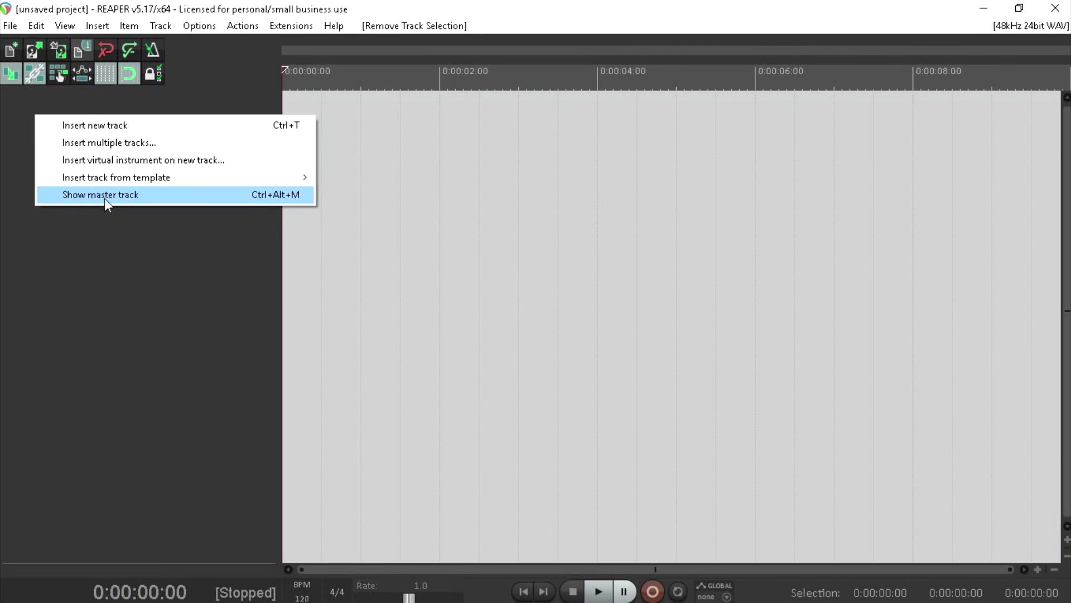
left_click(105, 199)
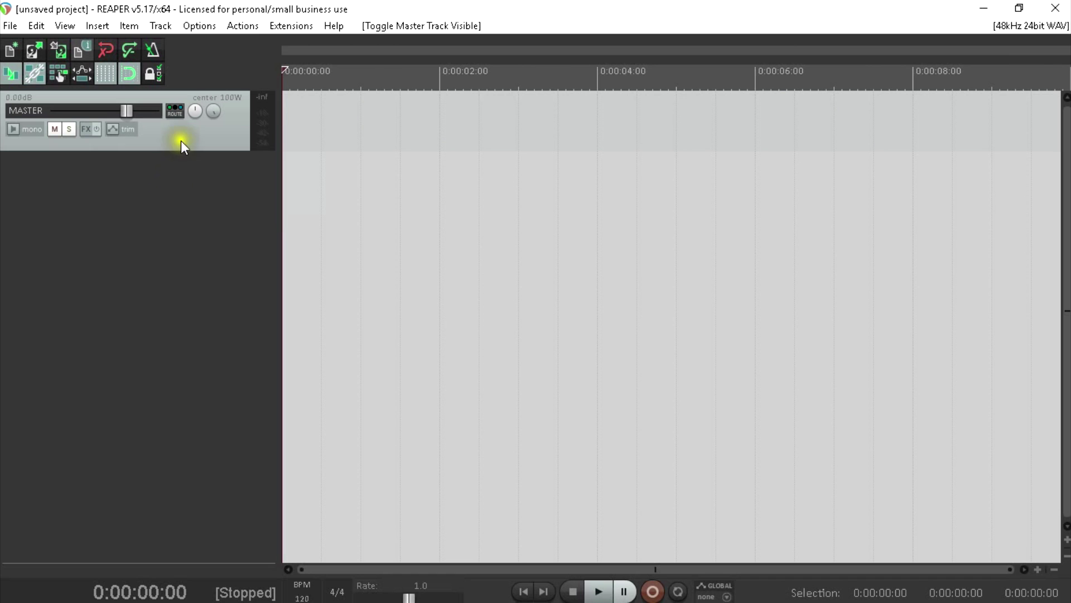
Set the master track's channel count to 6 in its routing window.
left_click(176, 108)
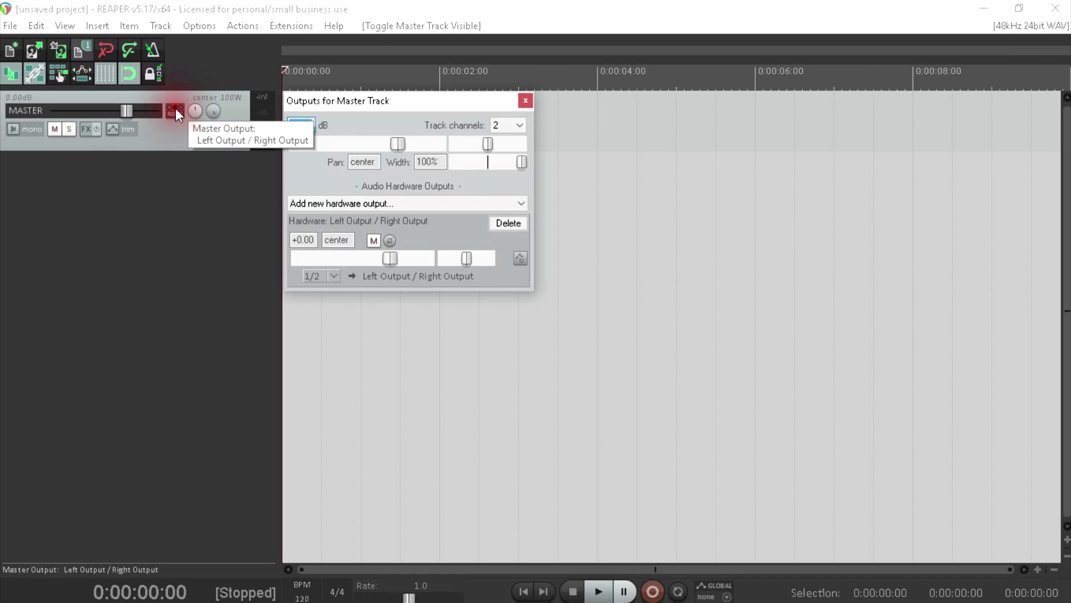
left_click(521, 126)
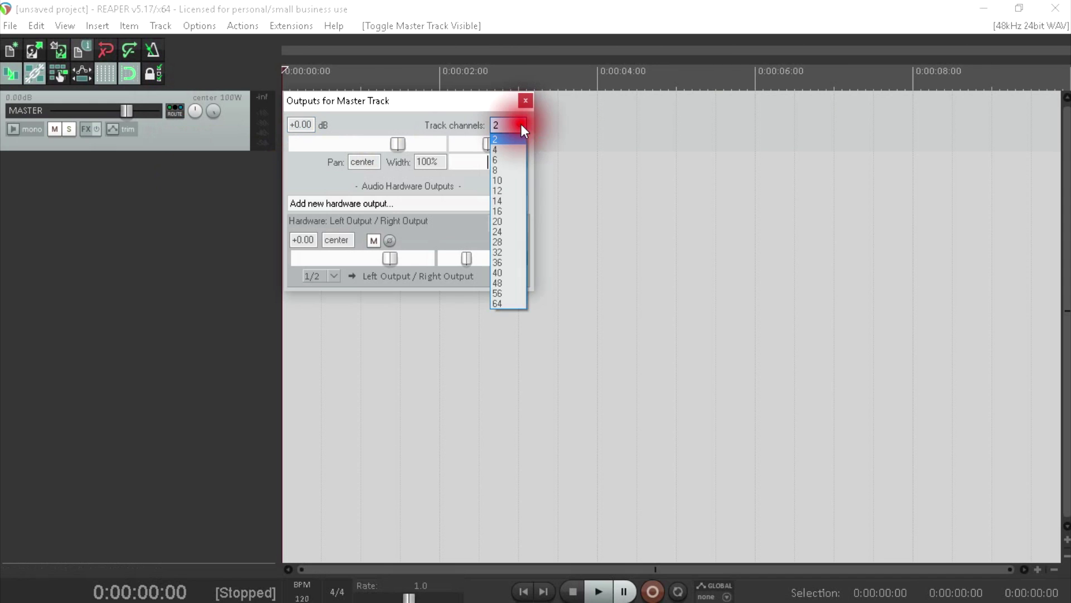
left_click(509, 161)
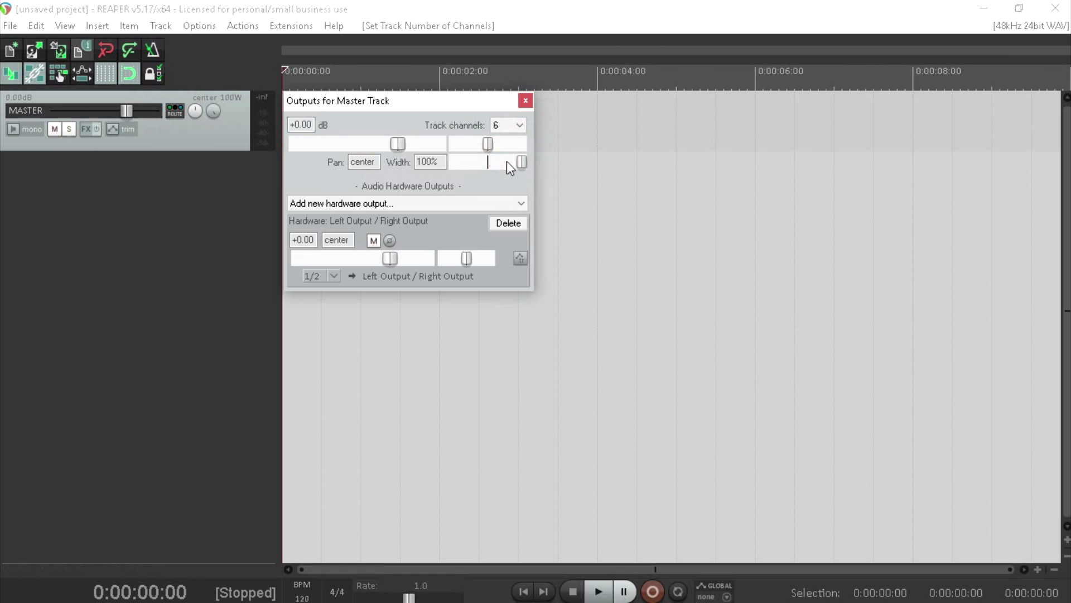
left_click(525, 101)
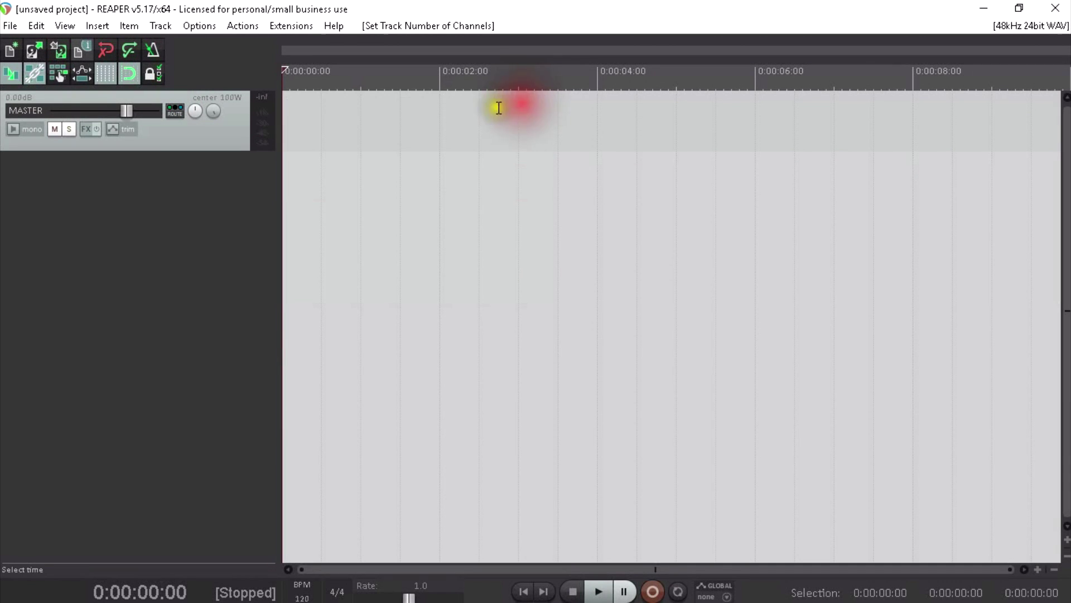
Add a new track and rename it 'Rea Surround'.
double_click(43, 175)
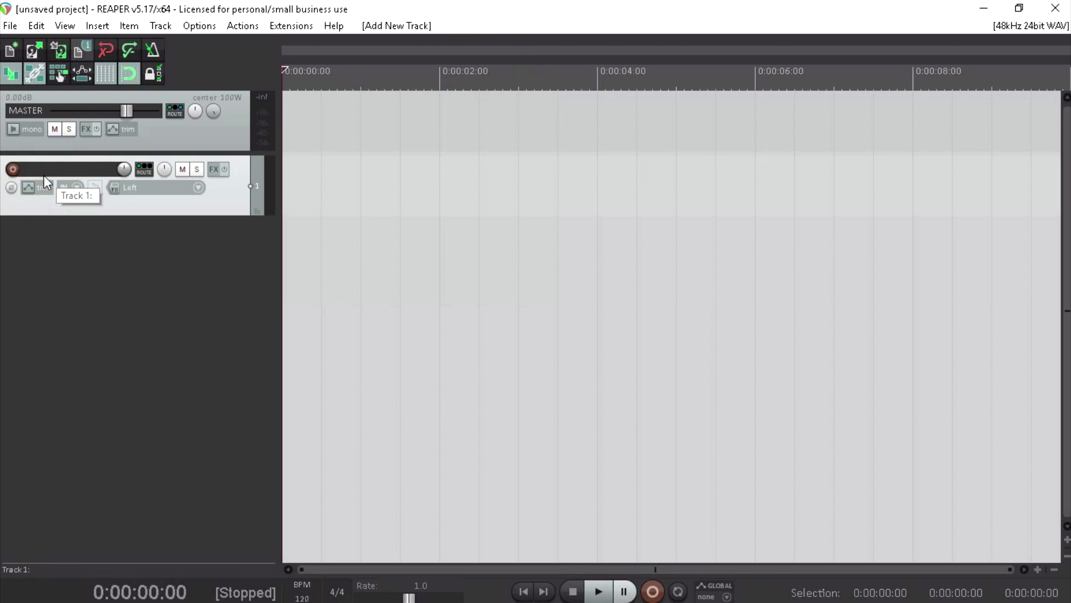
double_click(49, 168)
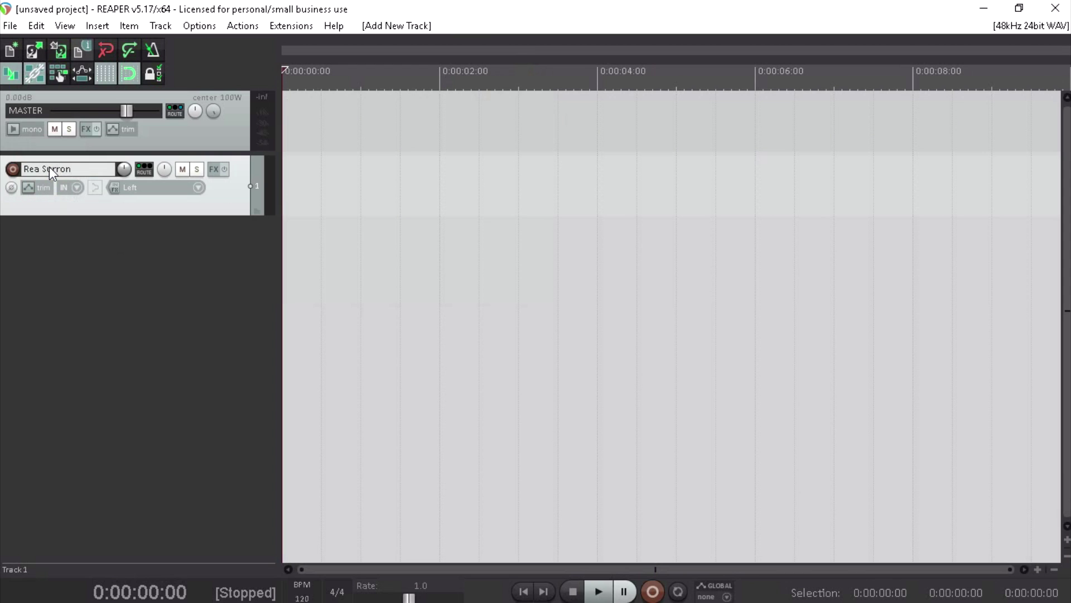
key("Return")
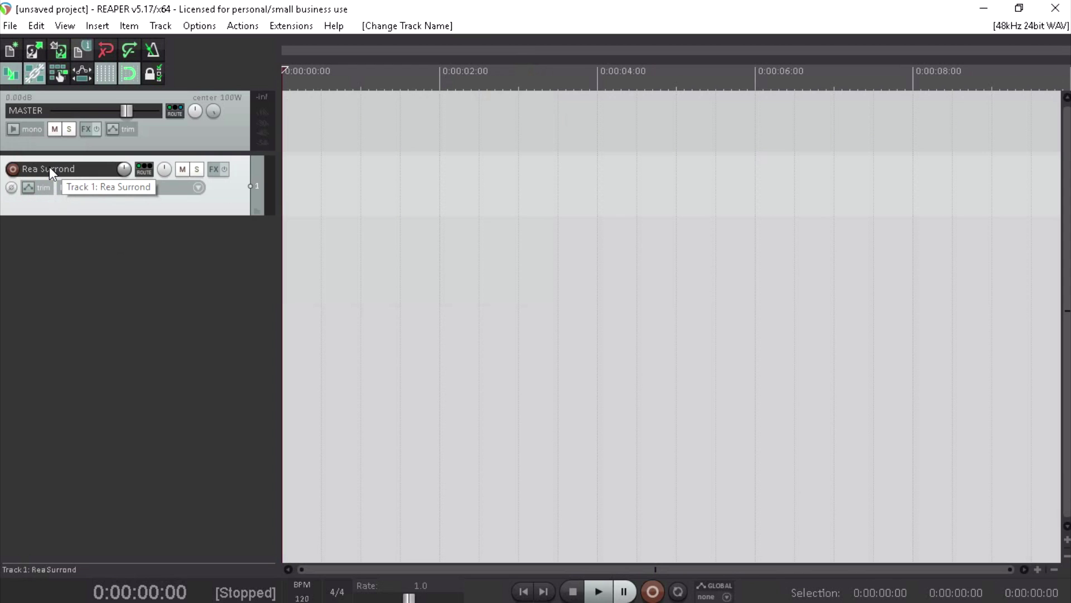
left_click(191, 169)
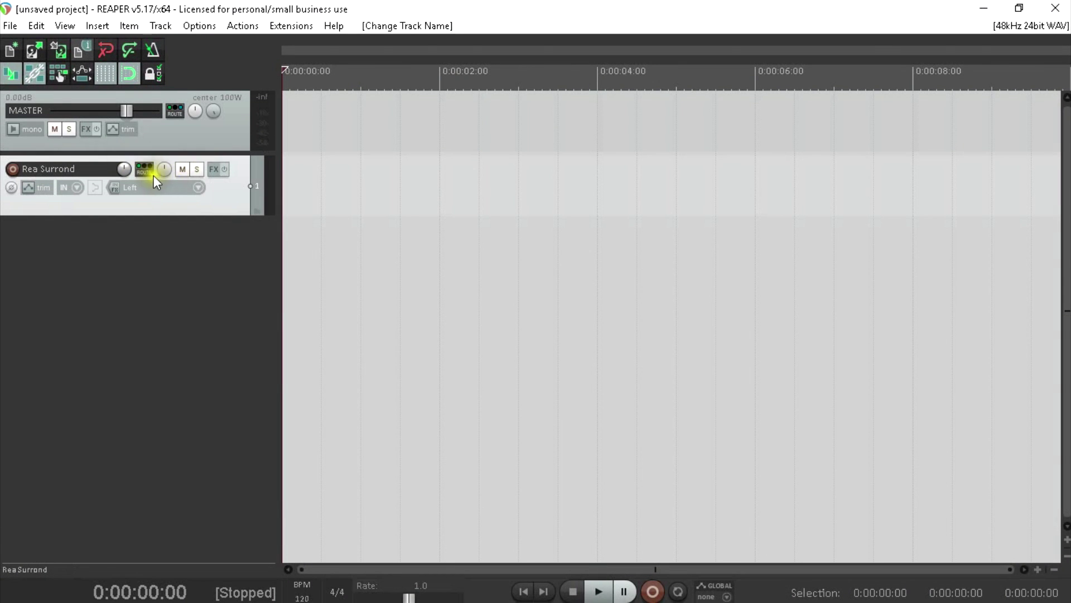
Add the Cockos ReaSurround plugin to the track and float its panner window over the arrange area.
left_click(216, 169)
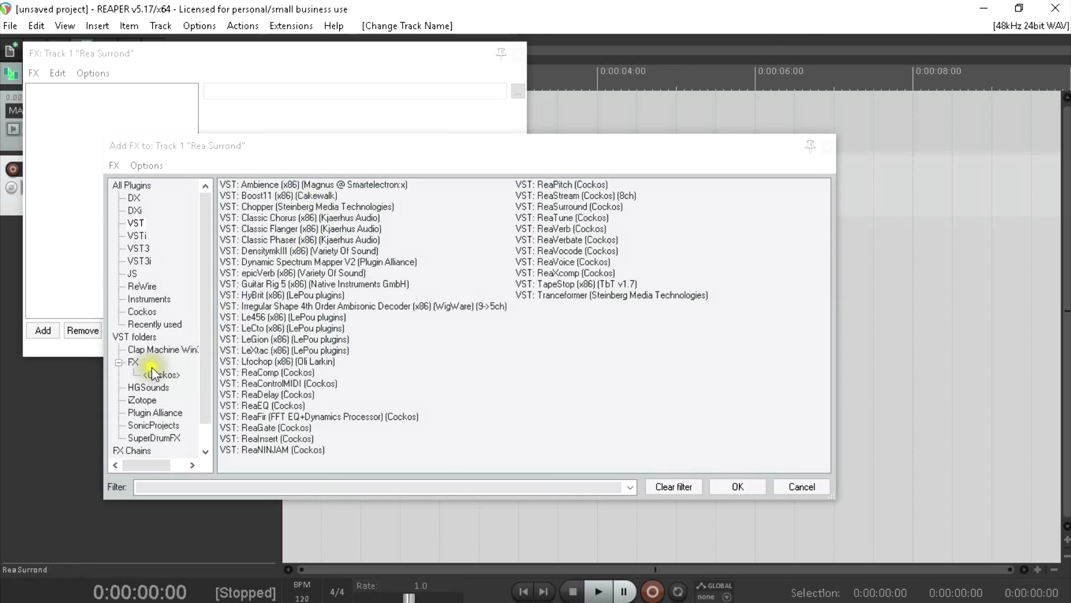
left_click(150, 310)
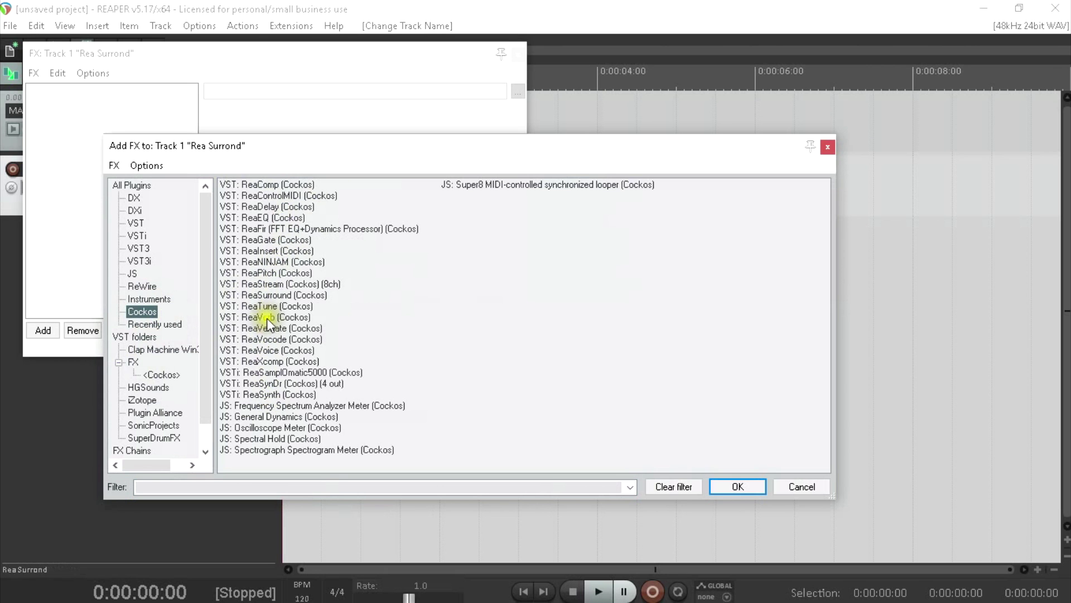
left_click(270, 297)
left_click(749, 483)
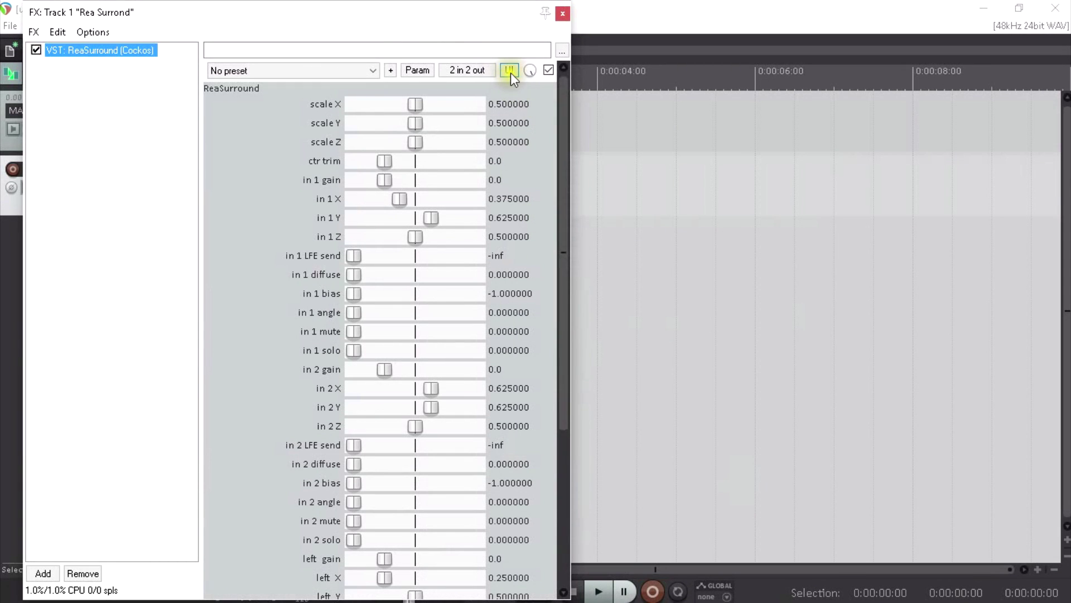
left_click(510, 71)
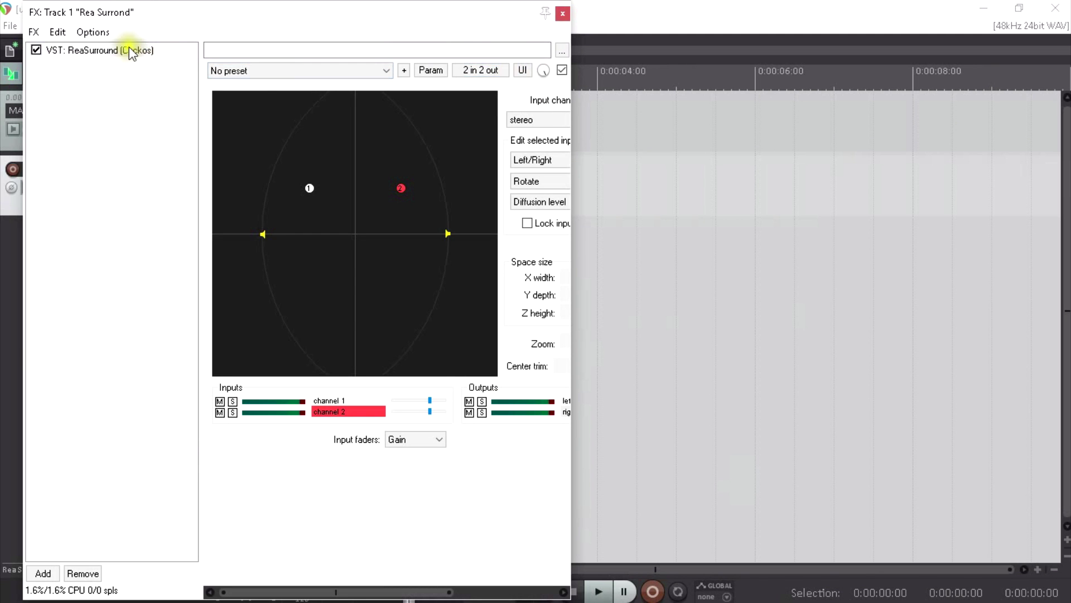
double_click(129, 50)
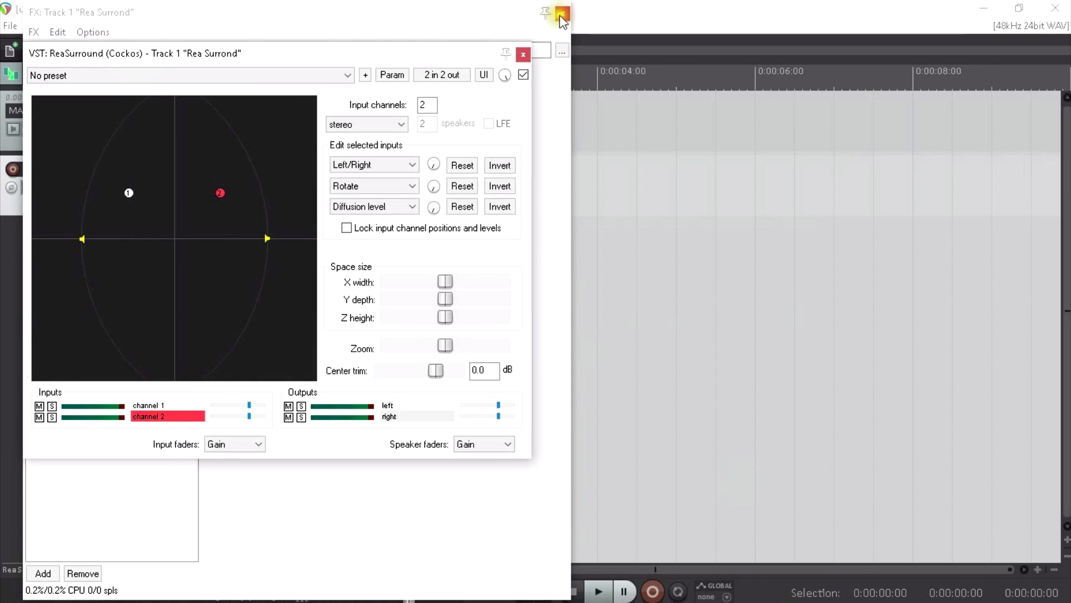
left_click(560, 13)
left_click_drag(424, 52, 750, 90)
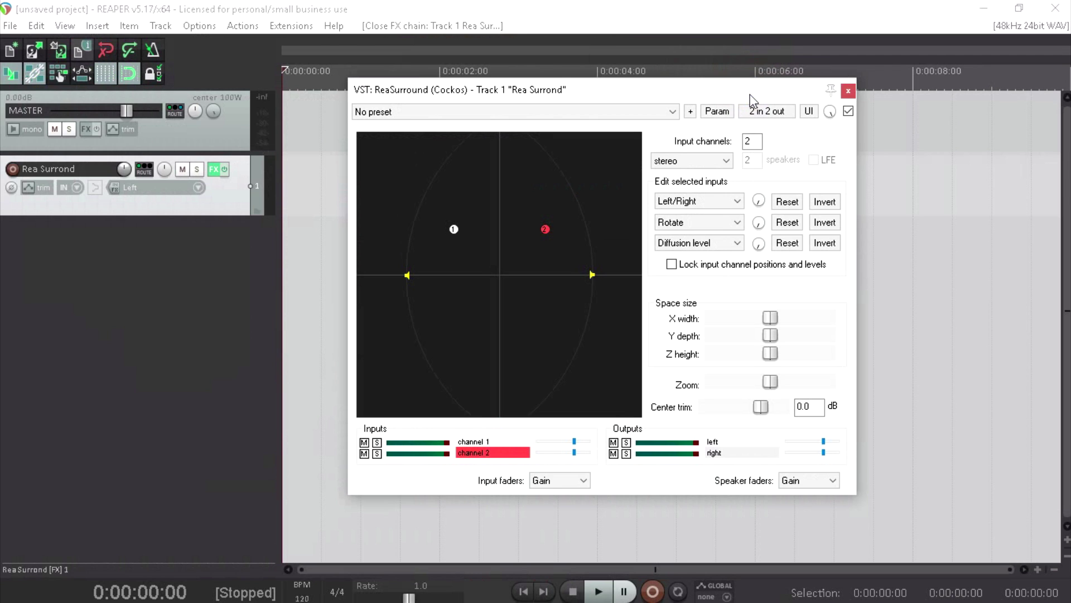
Choose the 5.1 surround speaker layout in ReaSurround and close its window.
left_click(726, 161)
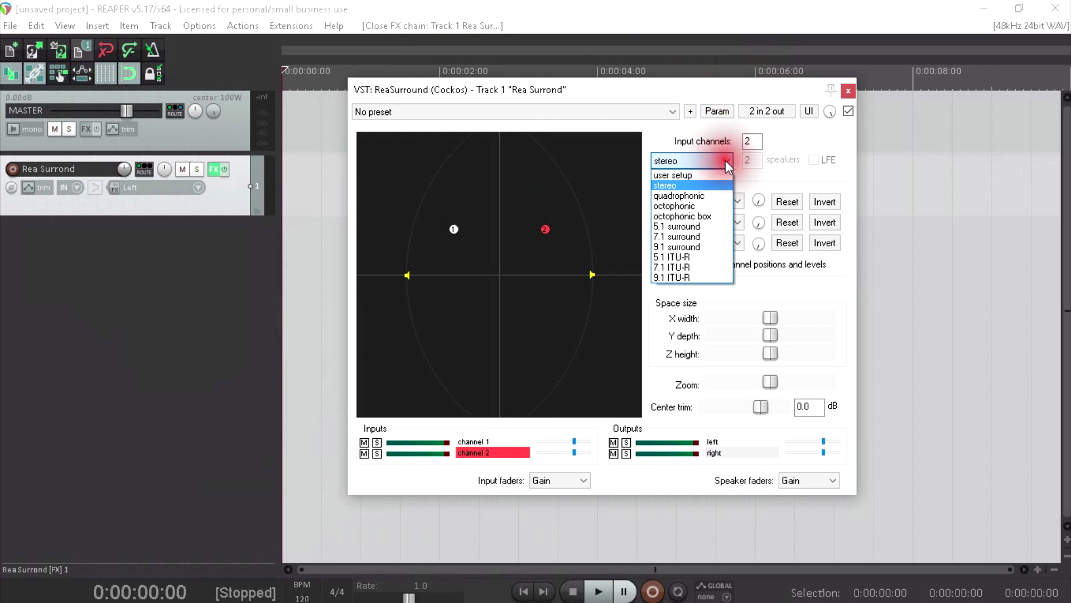
left_click(708, 226)
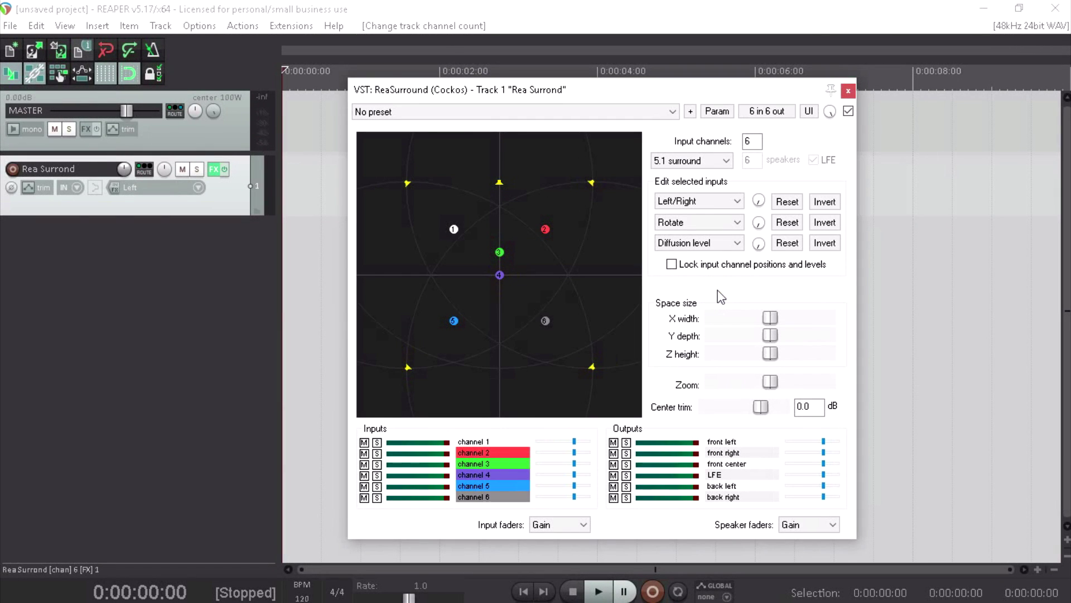
left_click(845, 93)
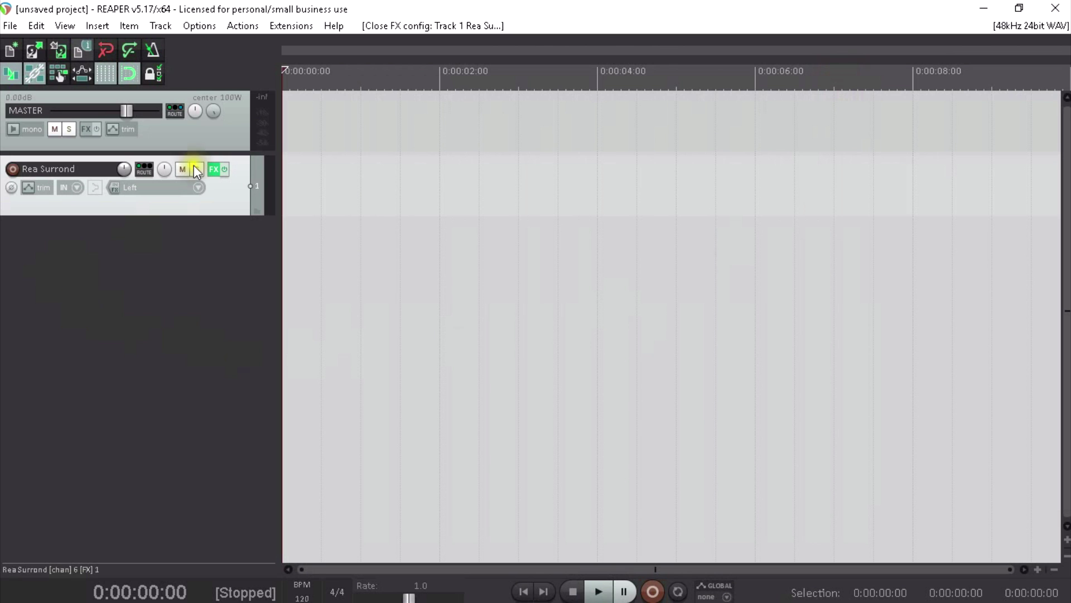
Insert 4 tracks named 'EXD' with Insert > Multiple tracks.
left_click(105, 23)
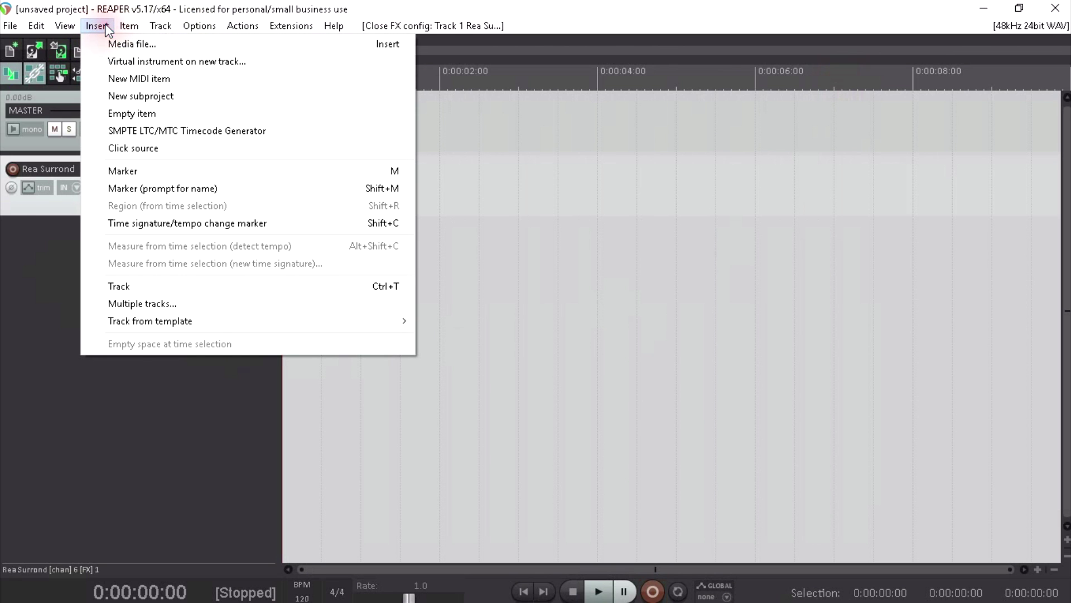
left_click(142, 301)
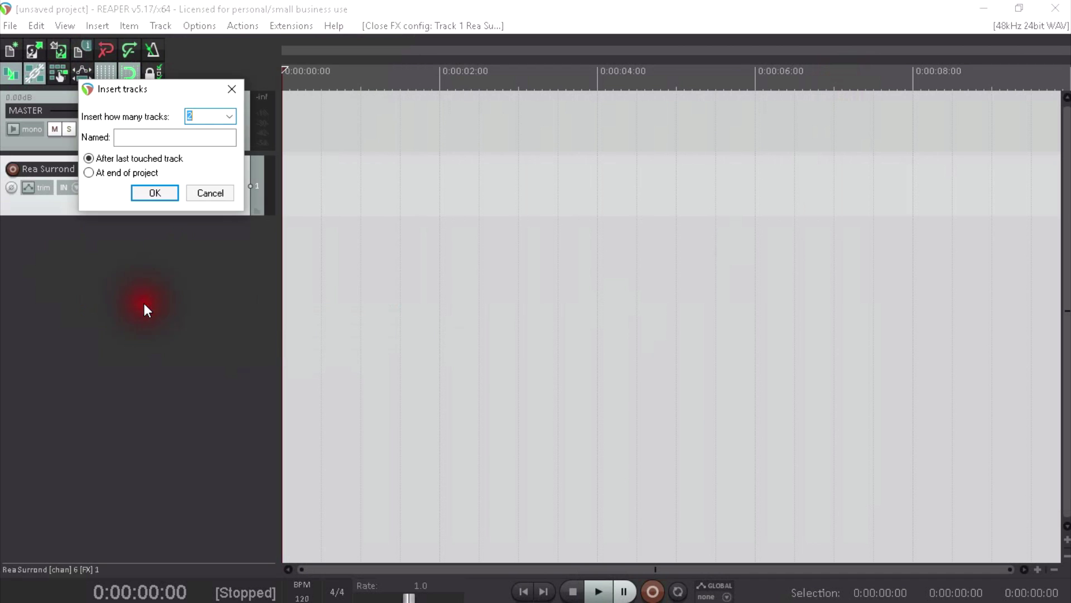
left_click(228, 117)
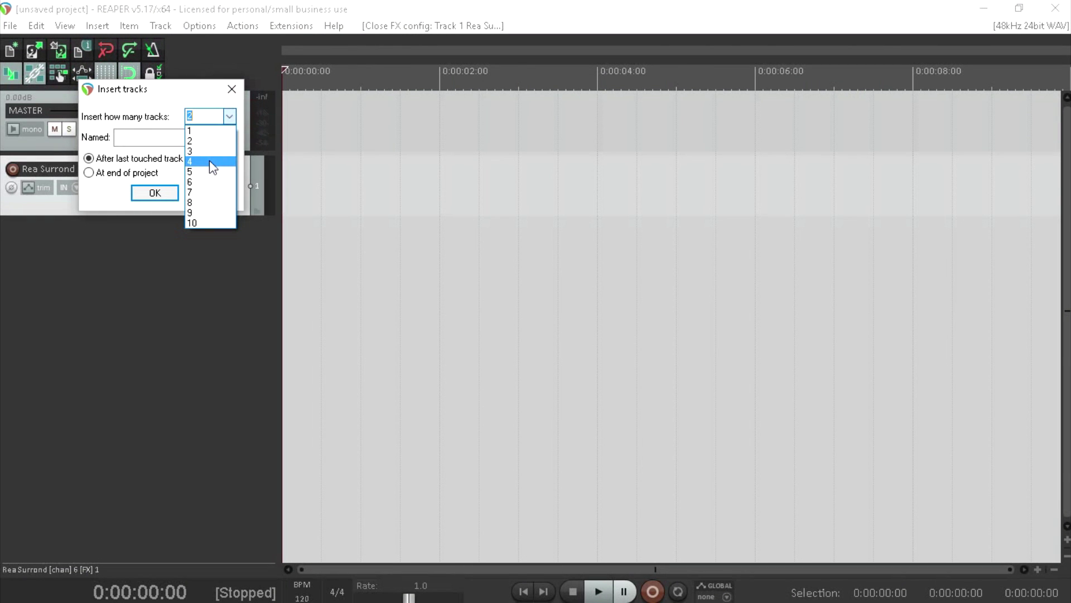
left_click(209, 161)
left_click(157, 136)
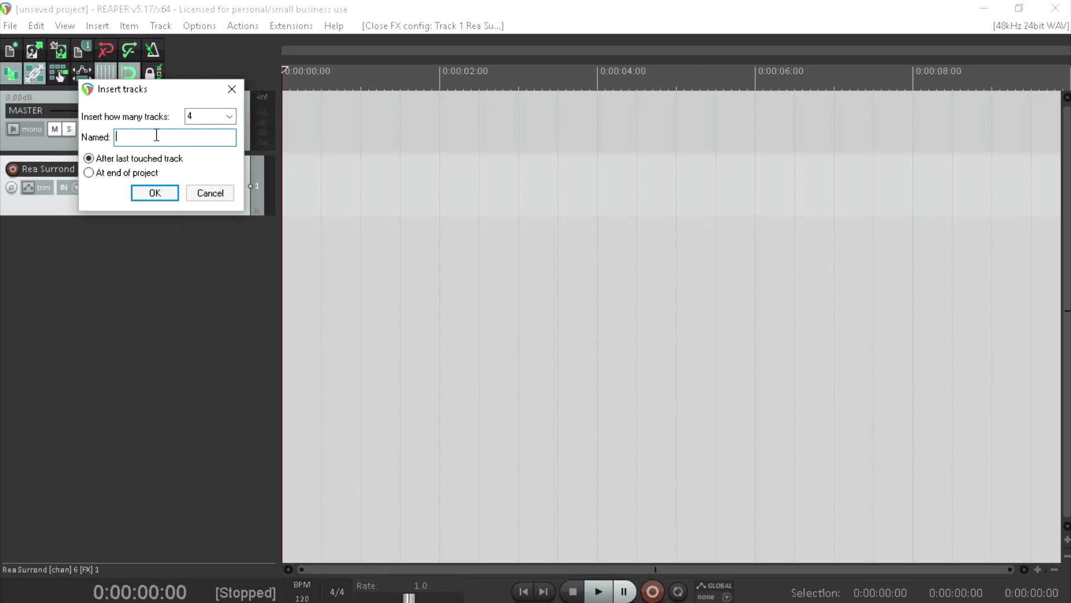
type("ED")
key("BackSpace")
key("BackSpace")
type("EXD")
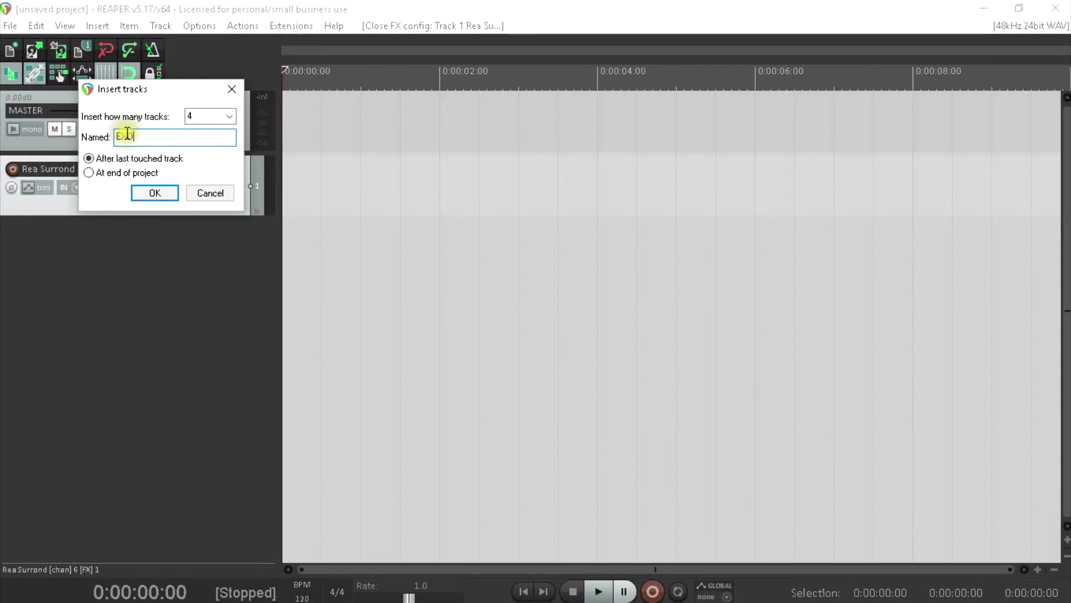
left_click(149, 193)
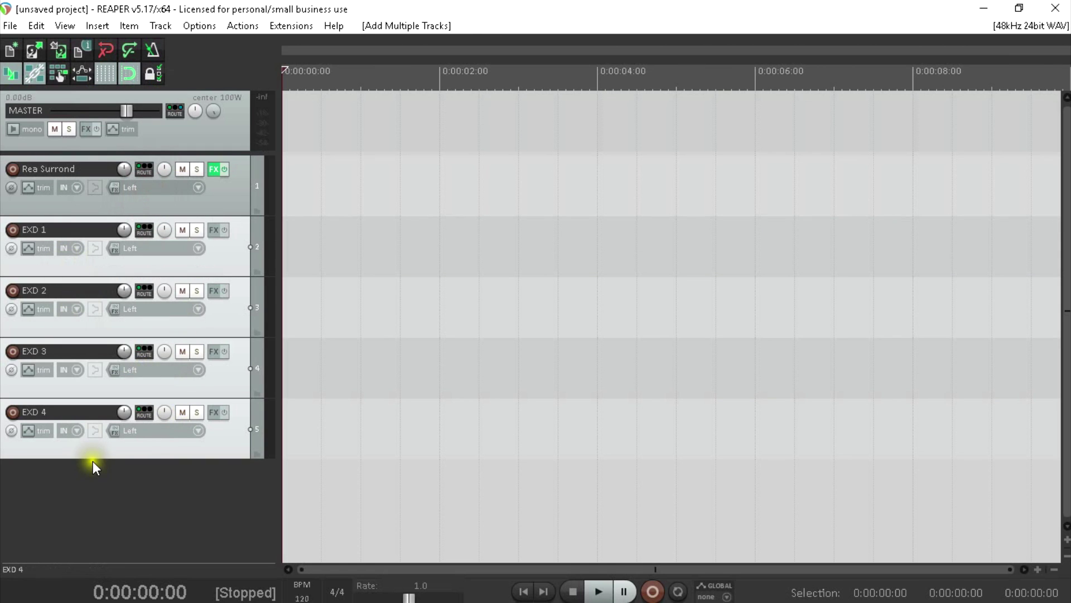
Insert 4 tracks named 'Atmos' after the EXD tracks.
left_click(118, 27)
mouse_move(106, 25)
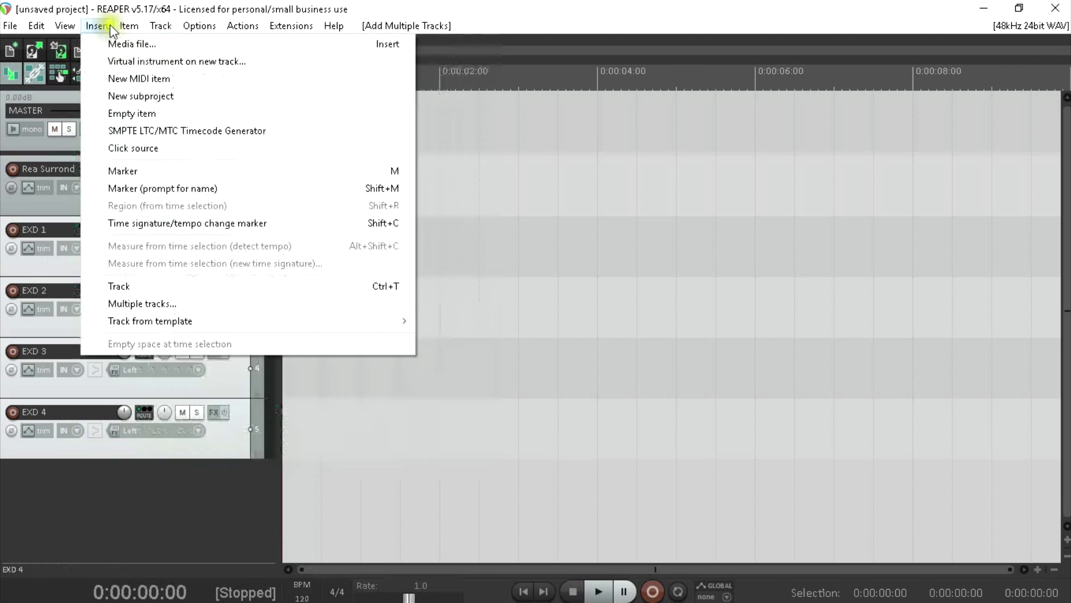
left_click(142, 307)
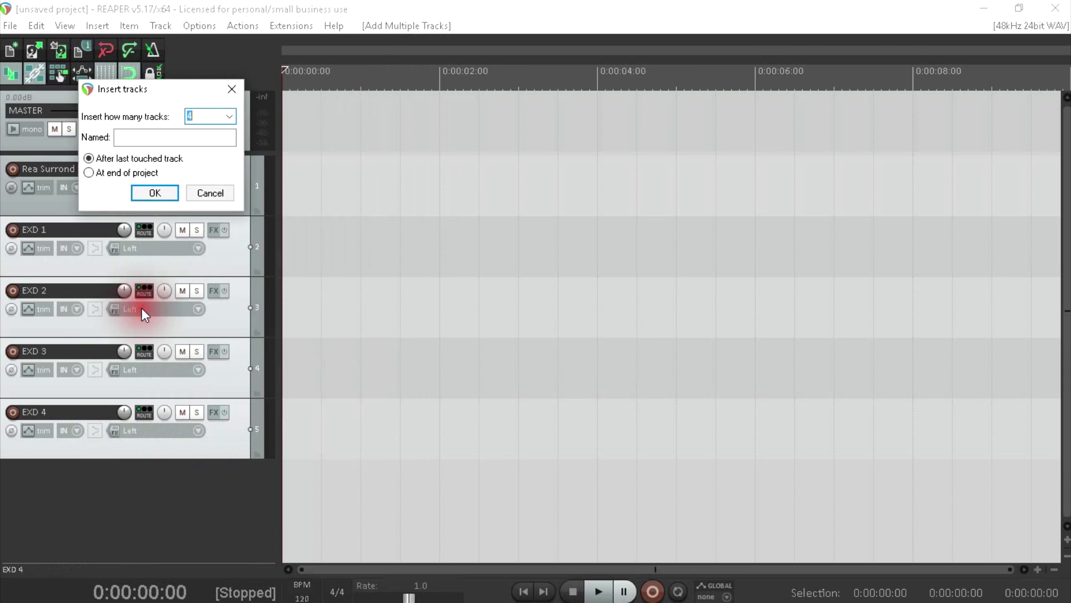
left_click(176, 138)
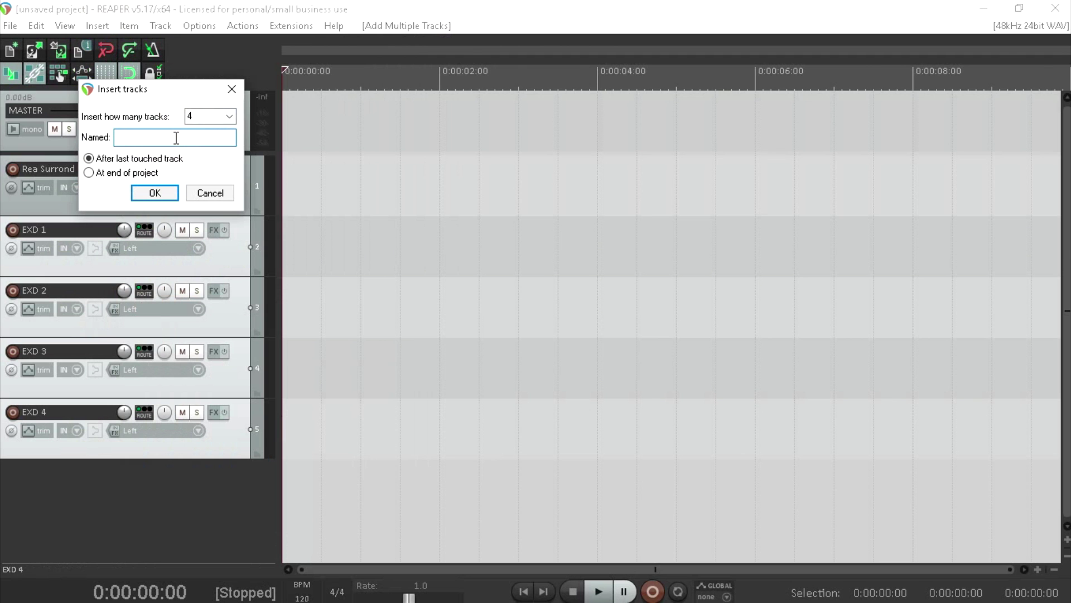
type("Atmos")
left_click(163, 192)
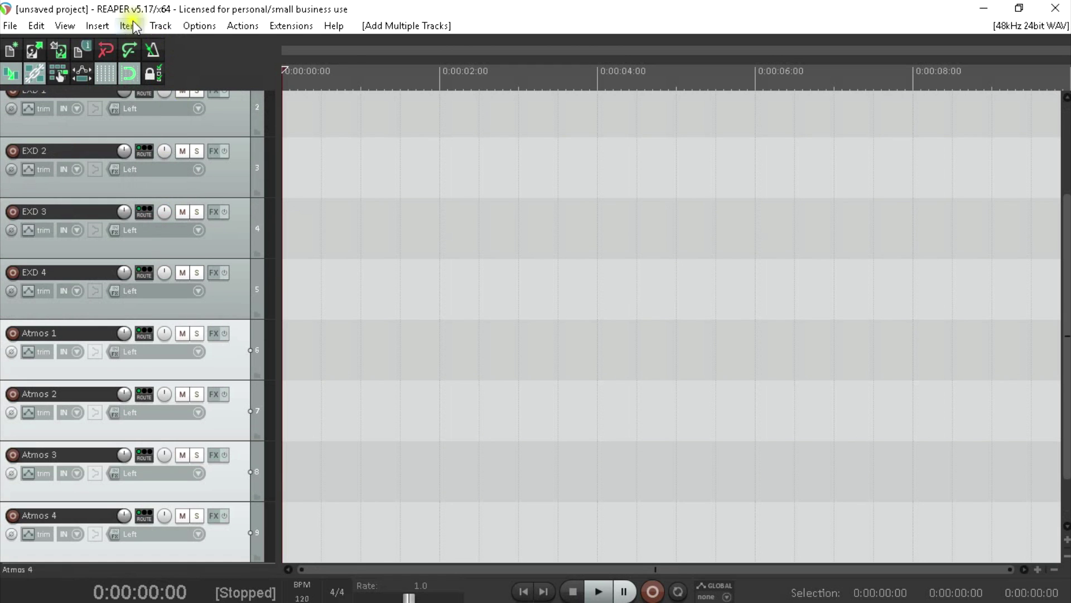
Insert 4 tracks named 'Foley' after the Atmos tracks.
left_click(110, 25)
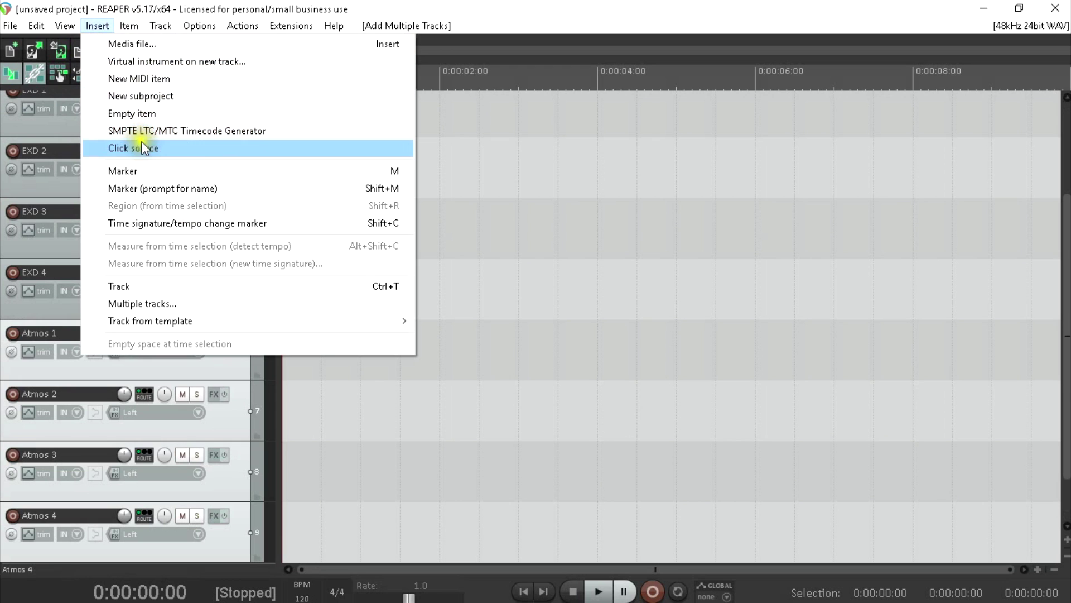
left_click(150, 304)
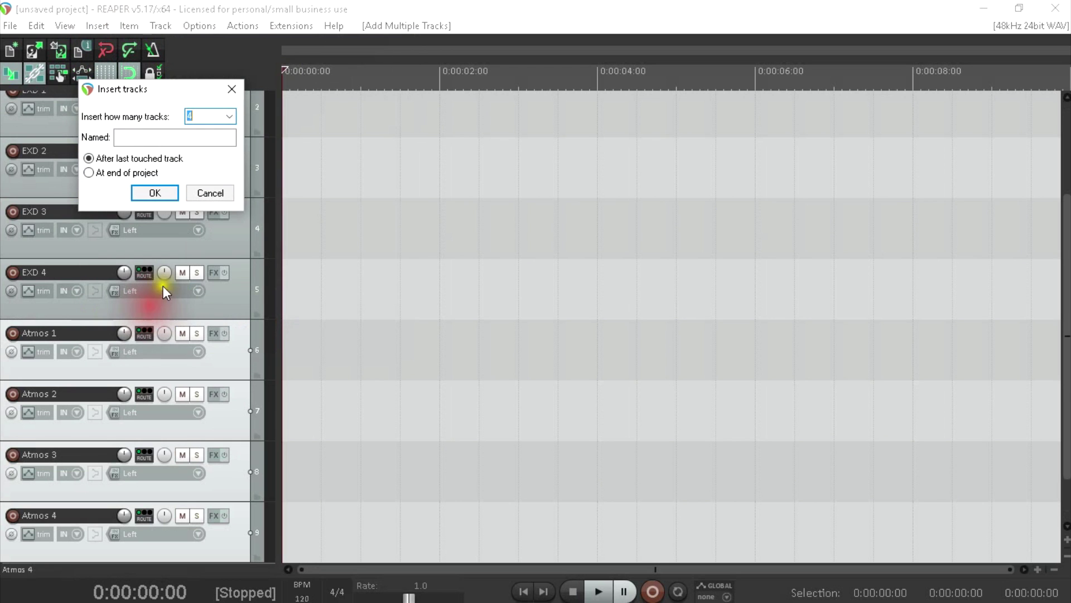
left_click(183, 135)
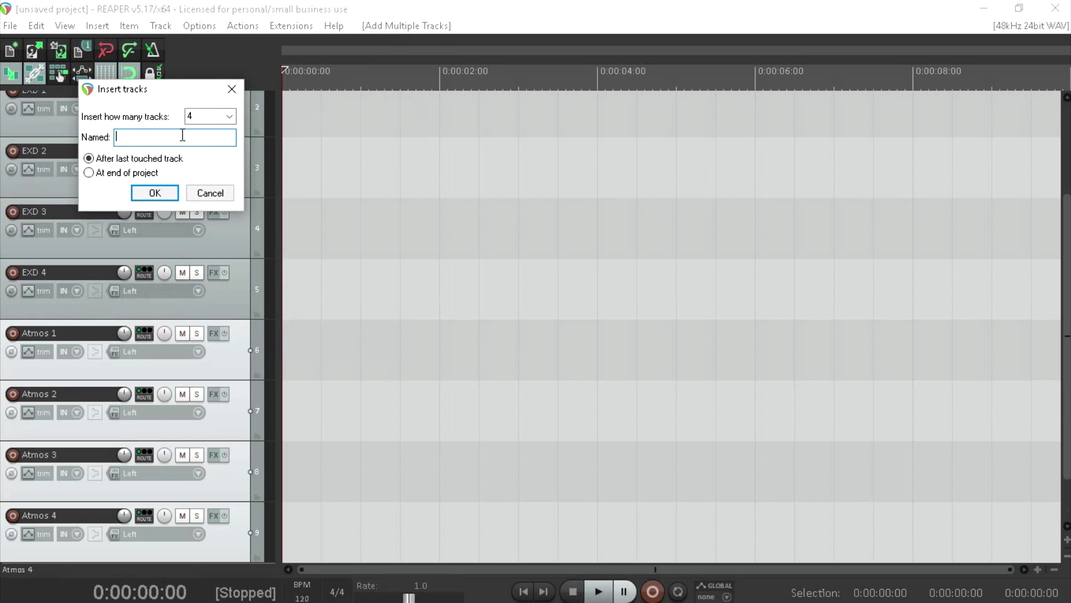
type("Foley")
left_click(163, 189)
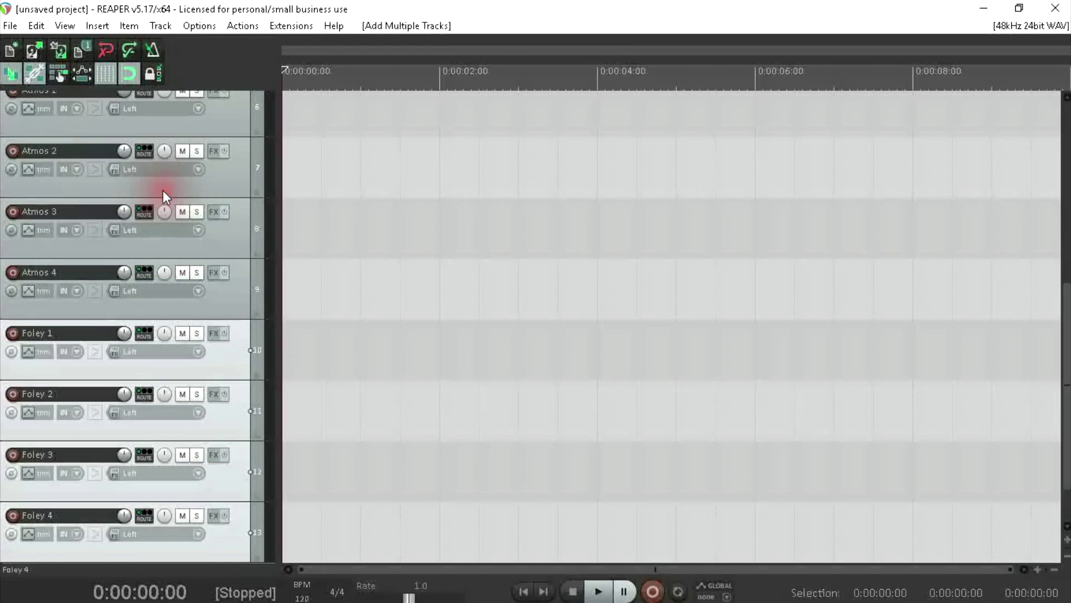
Insert 4 tracks named 'Music' after Foley 4, making 17 tracks in total.
left_click(98, 26)
left_click(155, 303)
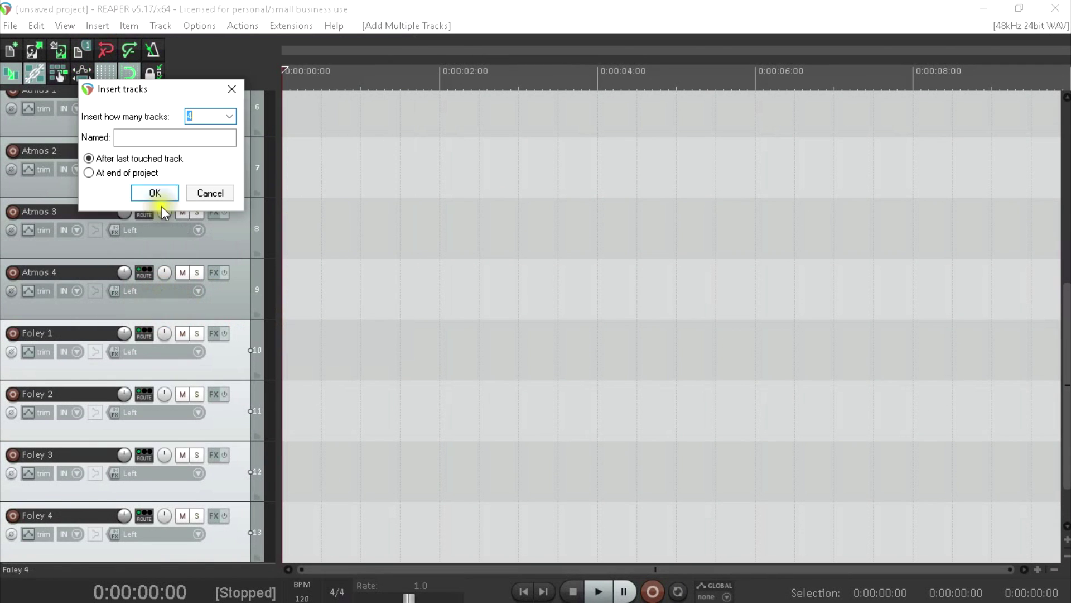
left_click(162, 138)
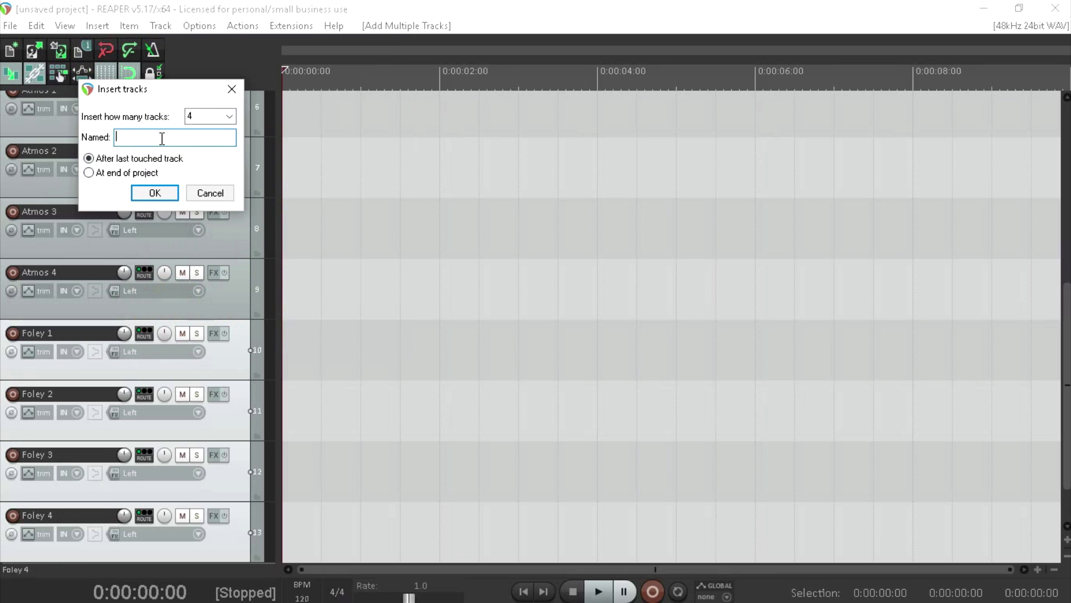
type("Music")
left_click(167, 192)
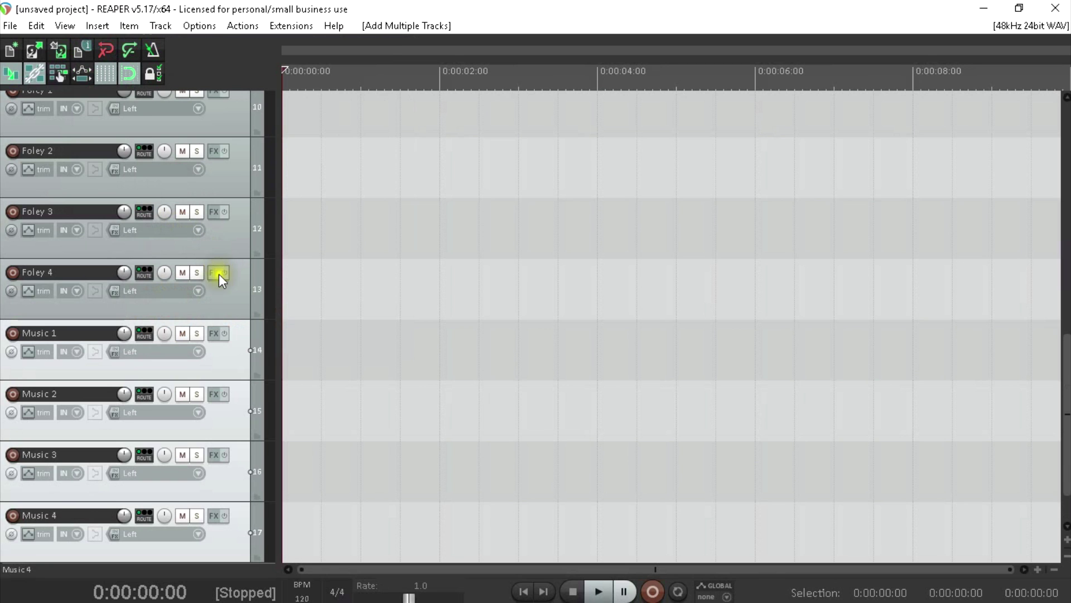
Shrink the track heights until all 17 tracks fit in the track list.
scroll(196, 364, "down", 1)
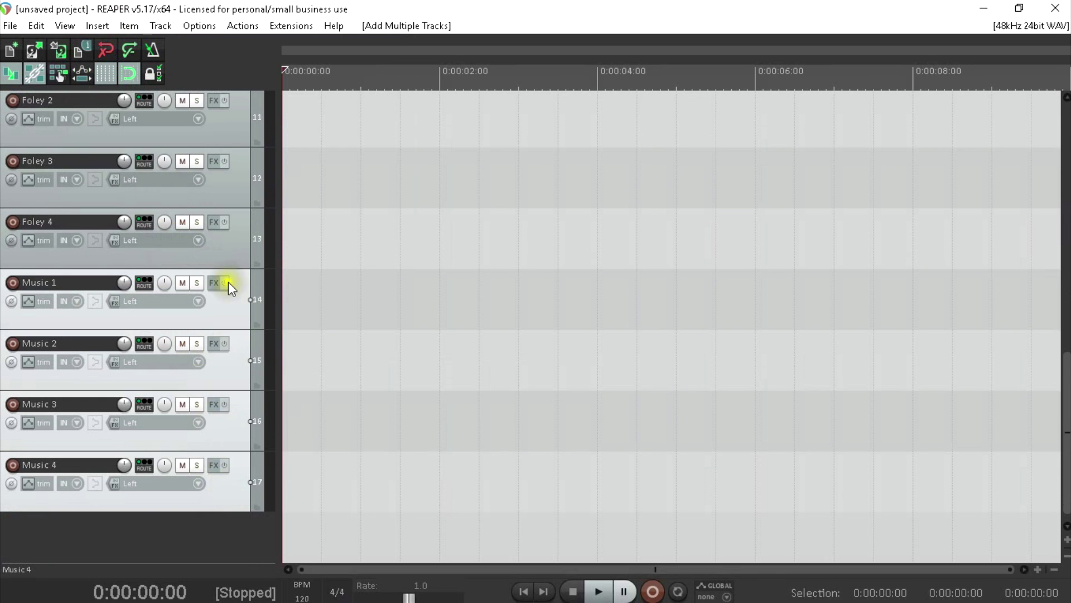
left_click_drag(230, 257, 236, 132)
scroll(236, 133, "up", 1)
left_click_drag(235, 213, 237, 191)
left_click(232, 130)
scroll(232, 136, "up", 2)
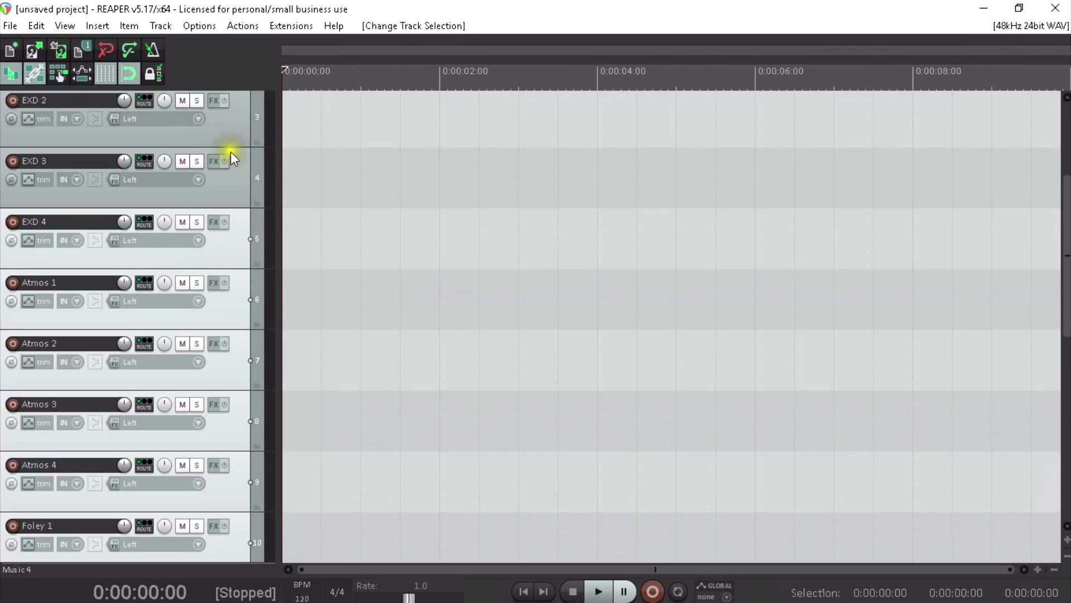
left_click_drag(238, 196, 233, 135)
scroll(233, 133, "up", 2)
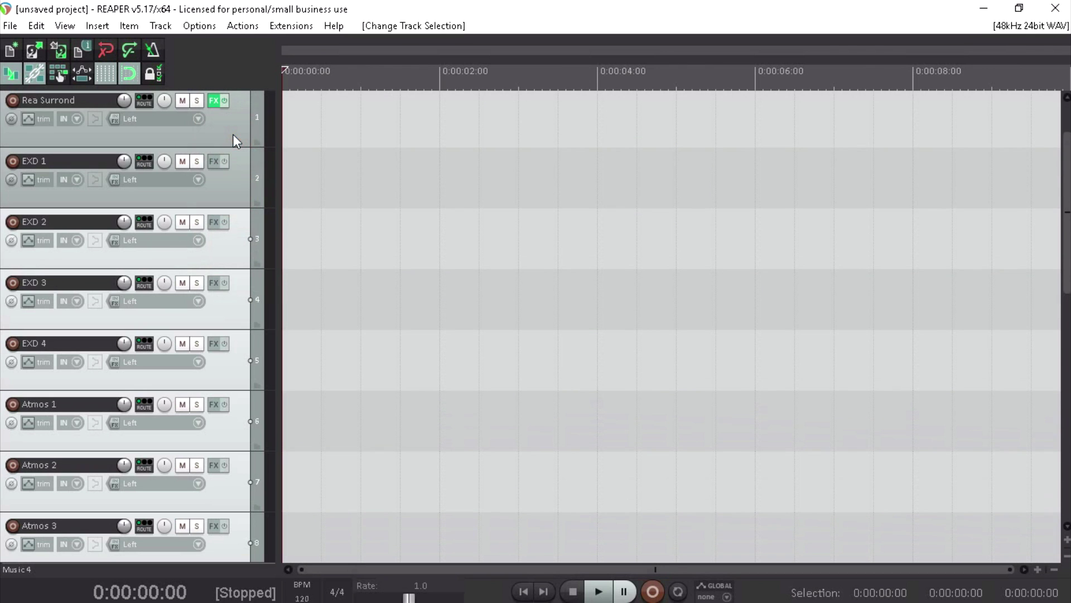
left_click(232, 181)
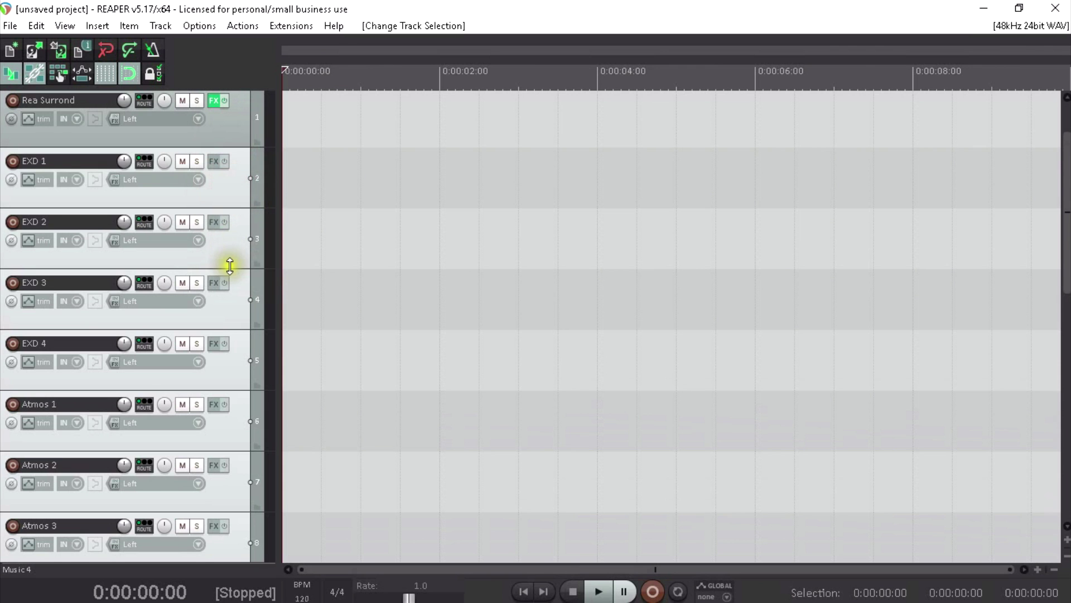
scroll(229, 267, "up", 1)
scroll(230, 266, "down", 2)
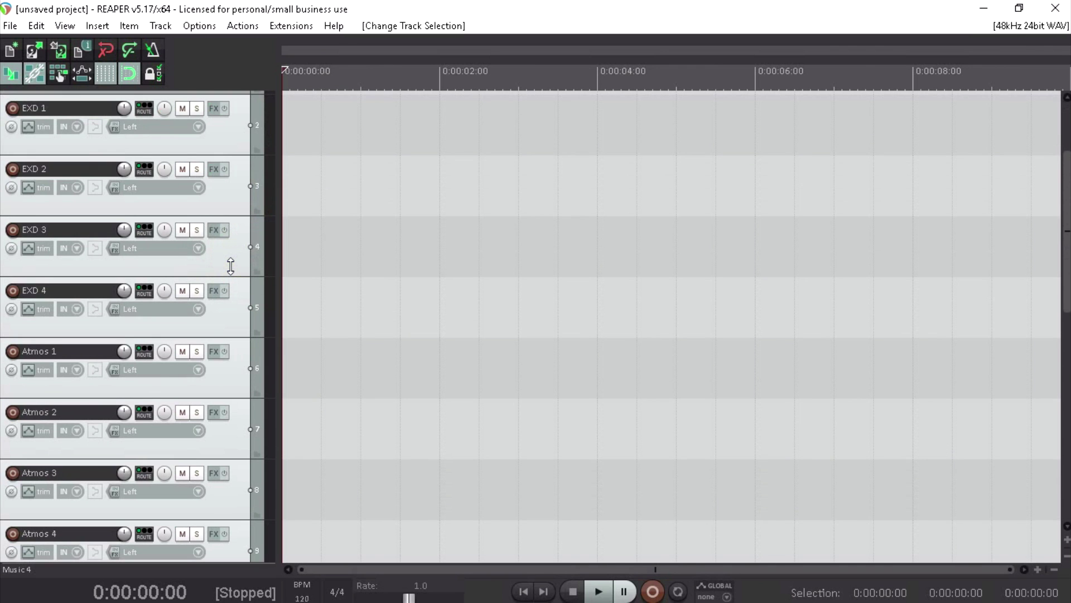
scroll(230, 266, "down", 4)
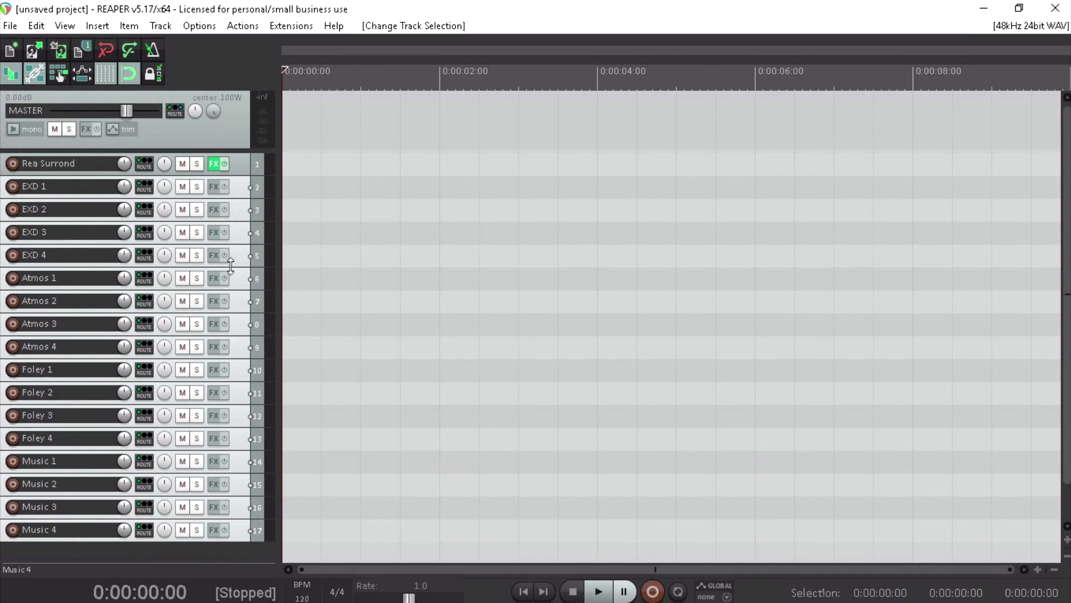
Select the EXD 2, EXD 3 and EXD 4 tracks.
left_click(236, 162)
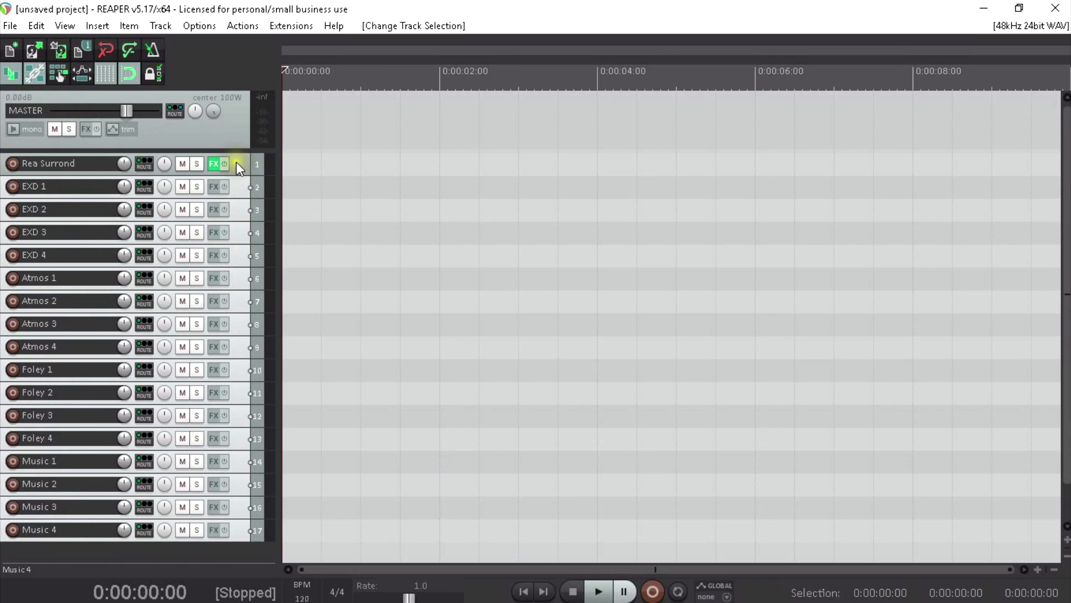
left_click(236, 193)
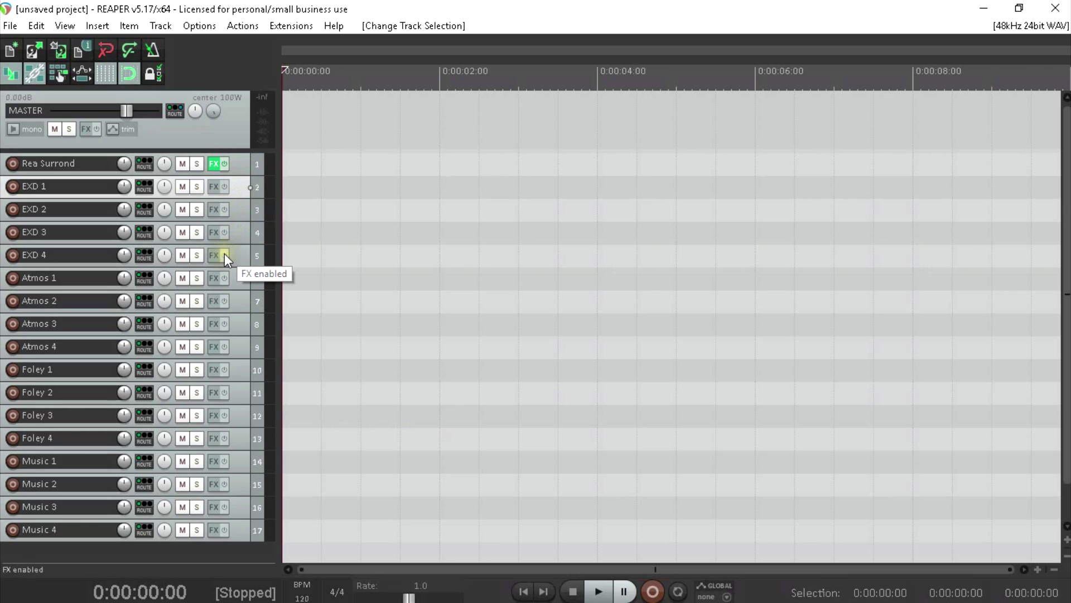
left_click(239, 257)
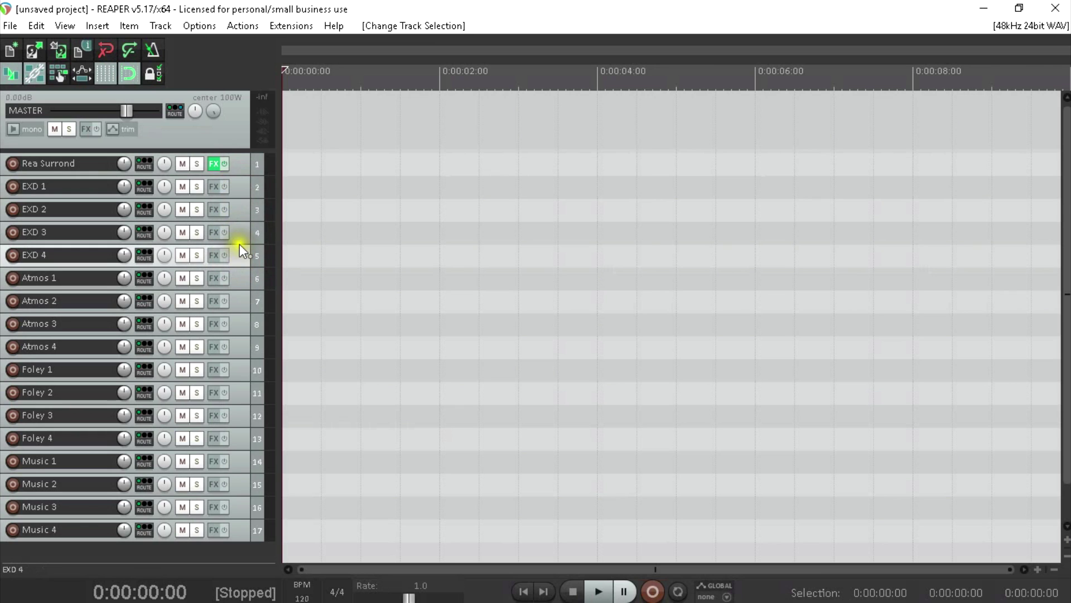
left_click(240, 232, "ctrl")
left_click(239, 209, "ctrl")
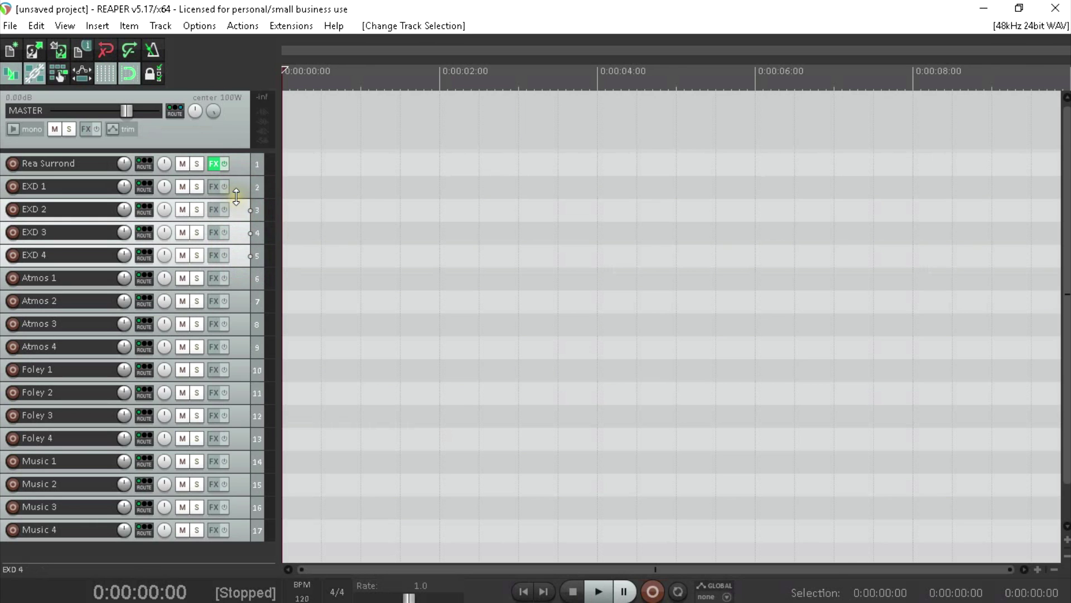
Nest EXD 2–4 under EXD 1, and Atmos 2–4 under Atmos 1, as folders.
left_click_drag(236, 206, 243, 187)
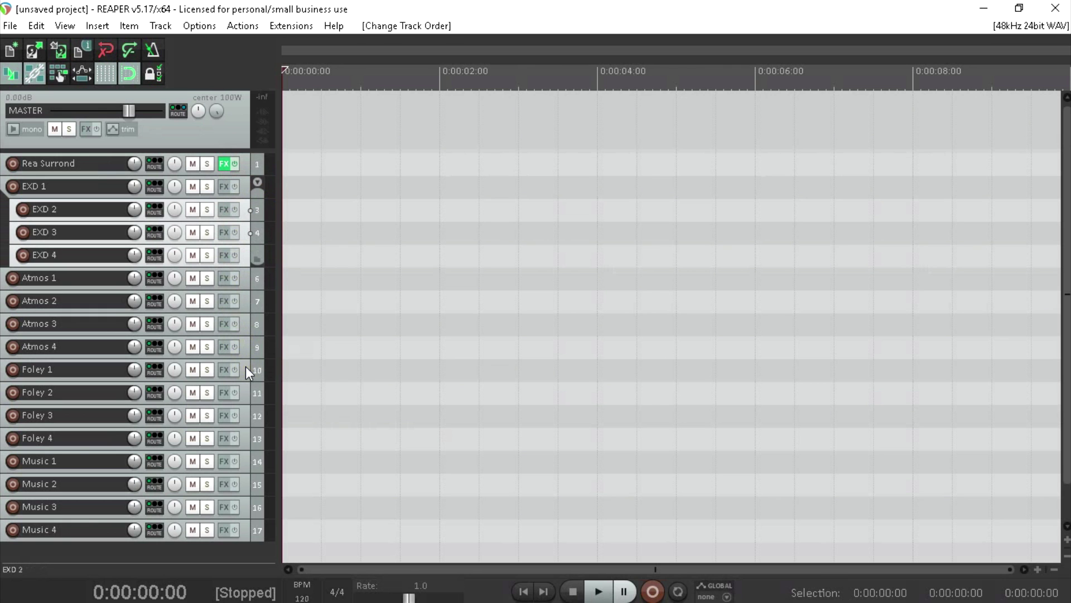
left_click(245, 347)
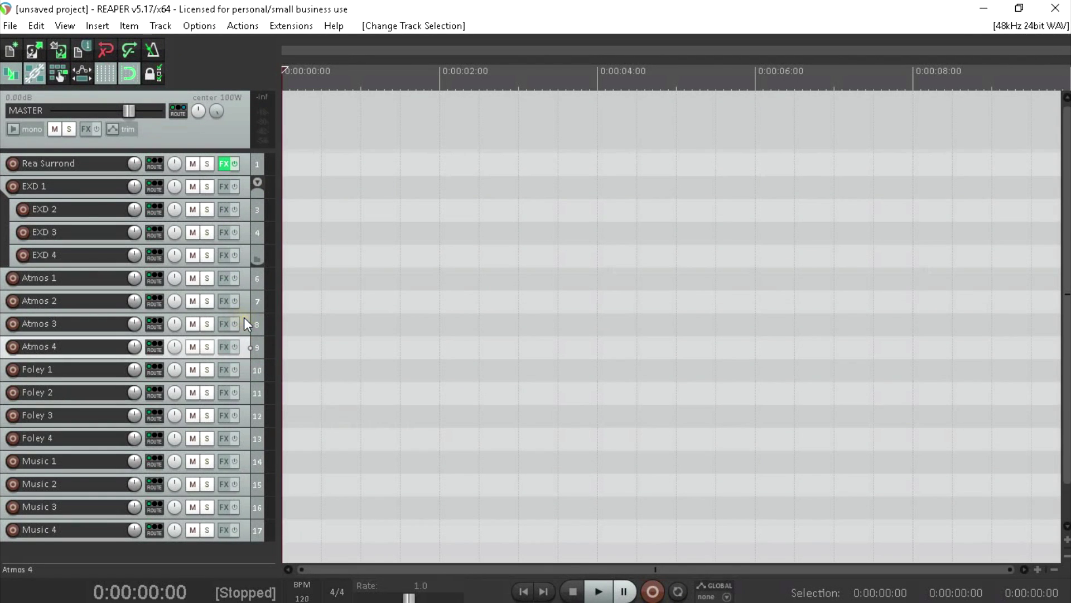
left_click(244, 316, "shift")
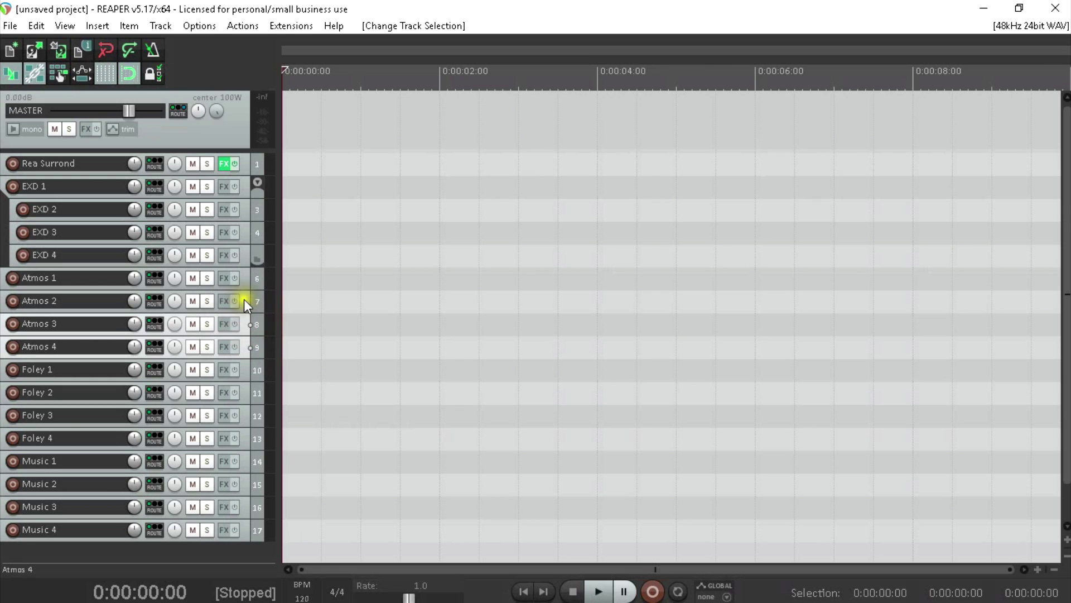
left_click(244, 299, "shift")
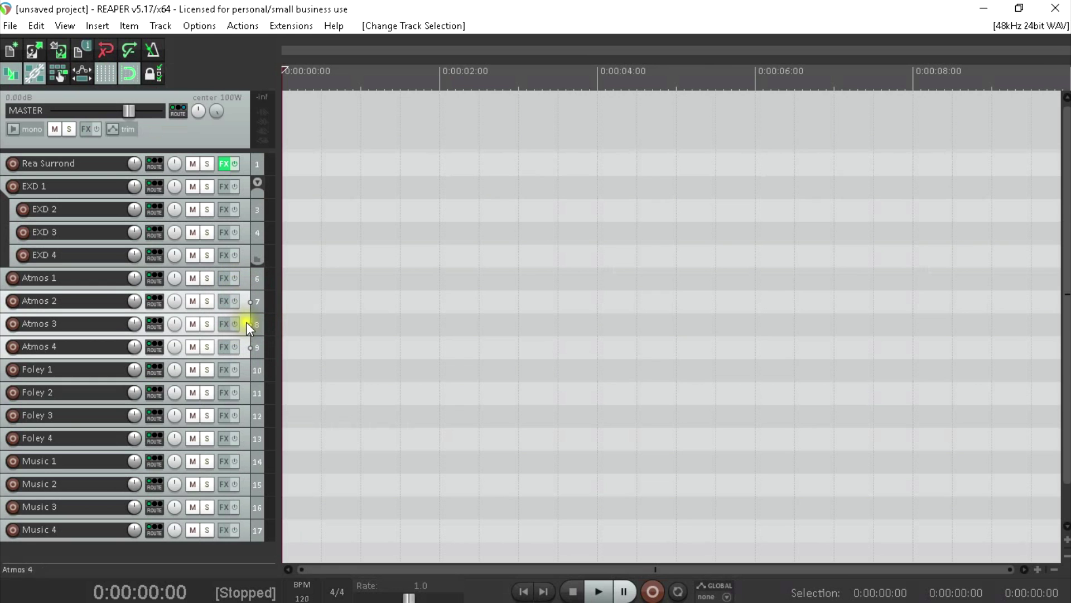
left_click_drag(246, 303, 243, 276)
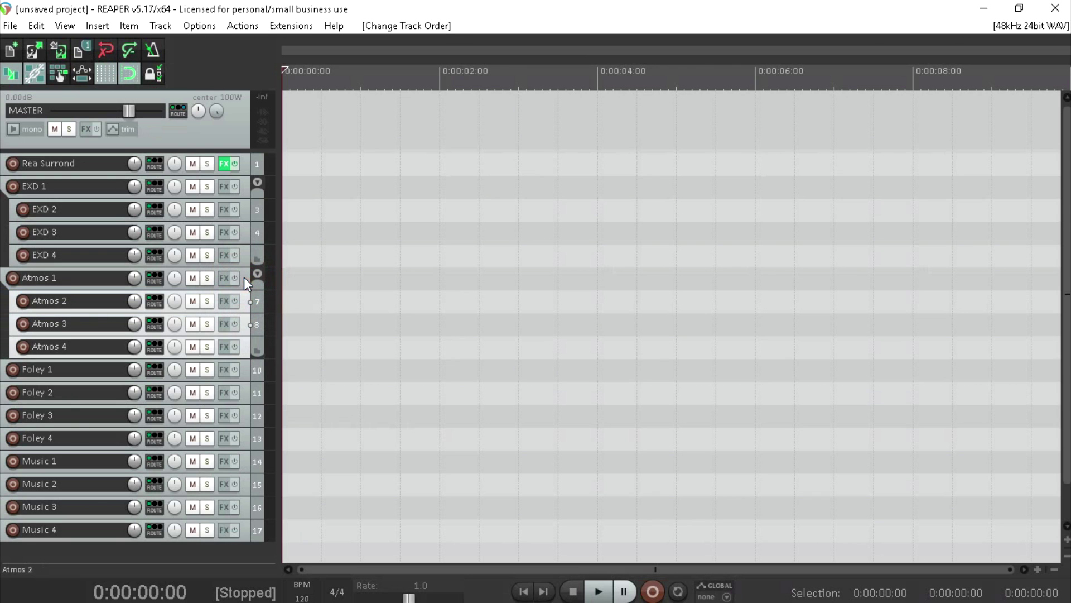
Nest Foley 2–4 under Foley 1 as a folder.
left_click(245, 437)
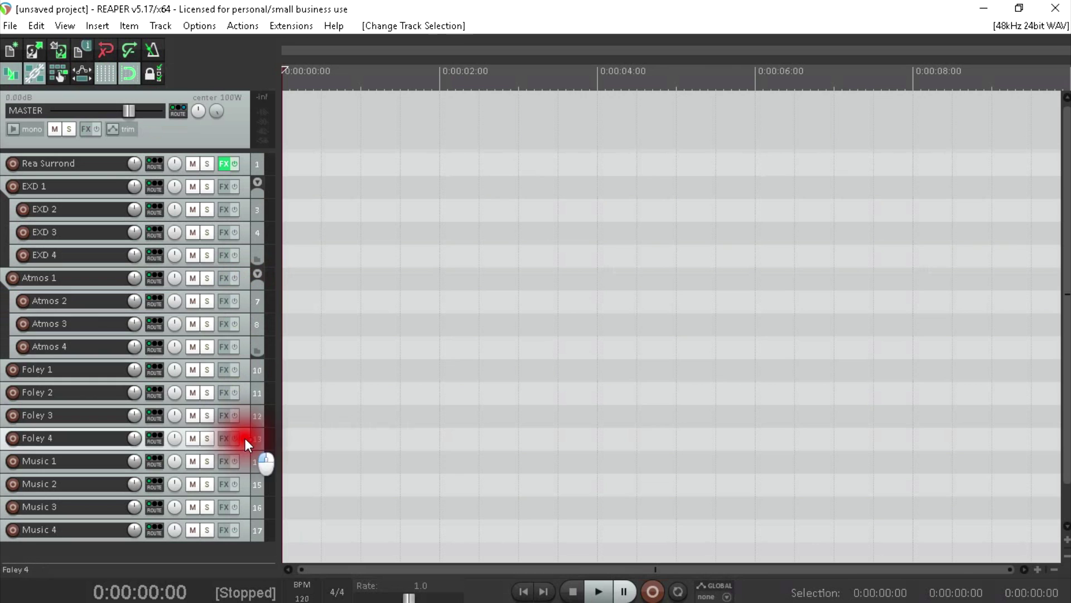
left_click(245, 415, "ctrl")
left_click(246, 392, "ctrl")
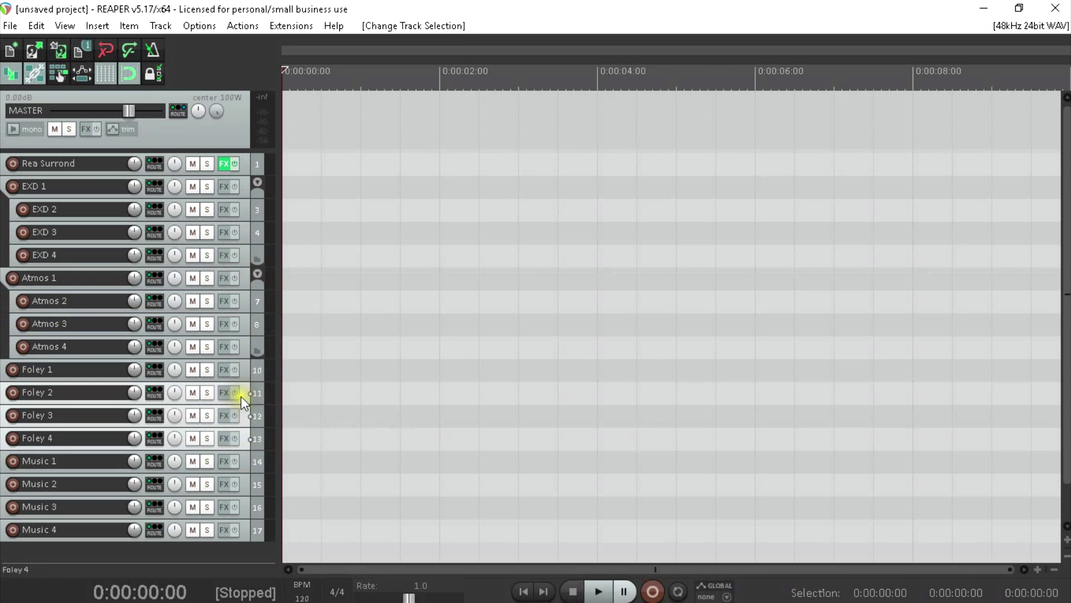
left_click_drag(244, 397, 243, 368)
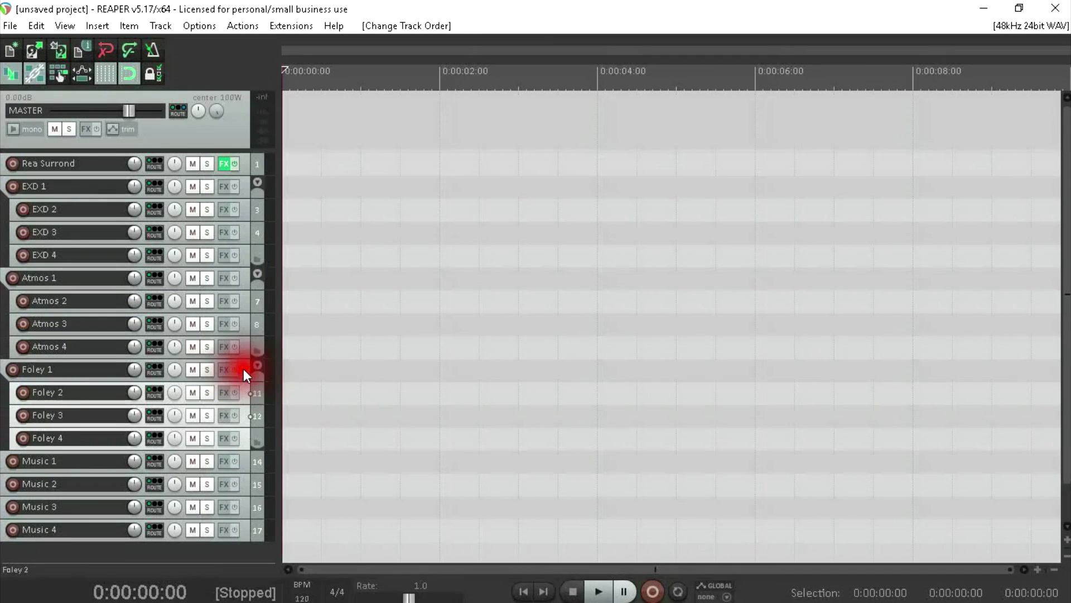
Select Music 4 and undo its accidental move.
left_click(243, 529, "ctrl")
left_click_drag(243, 529, 246, 462)
key("ctrl+z")
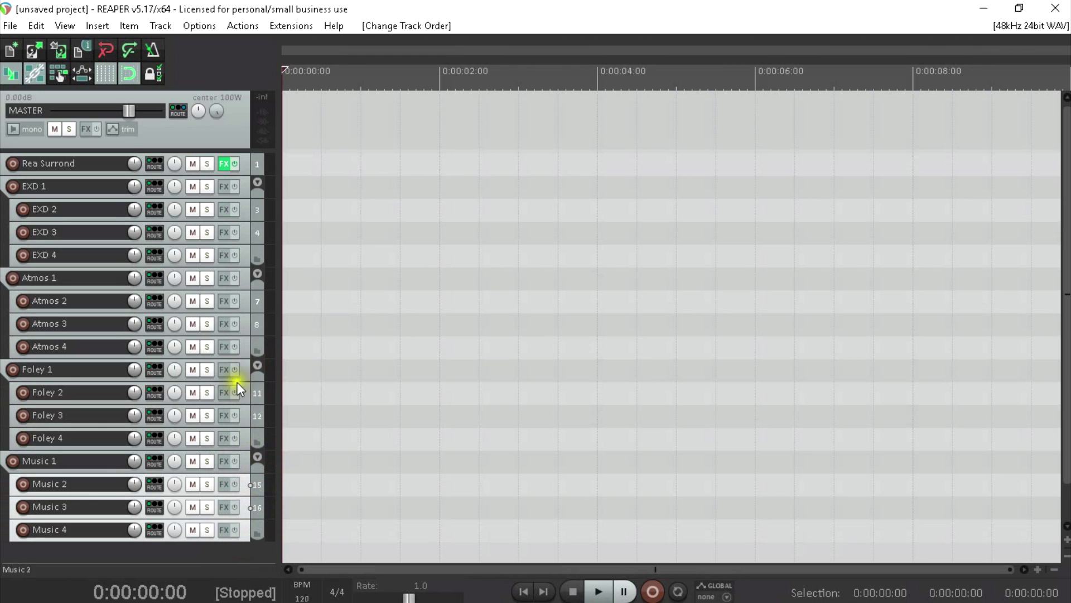
Colour the EXD folder tracks yellow with a custom track colour.
left_click(246, 180)
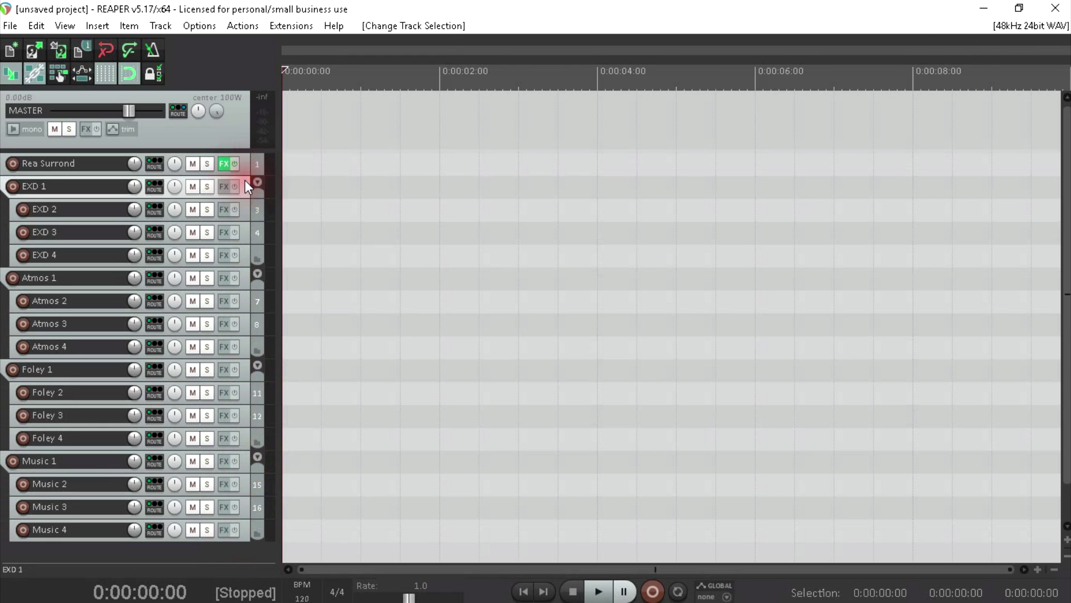
right_click(246, 181)
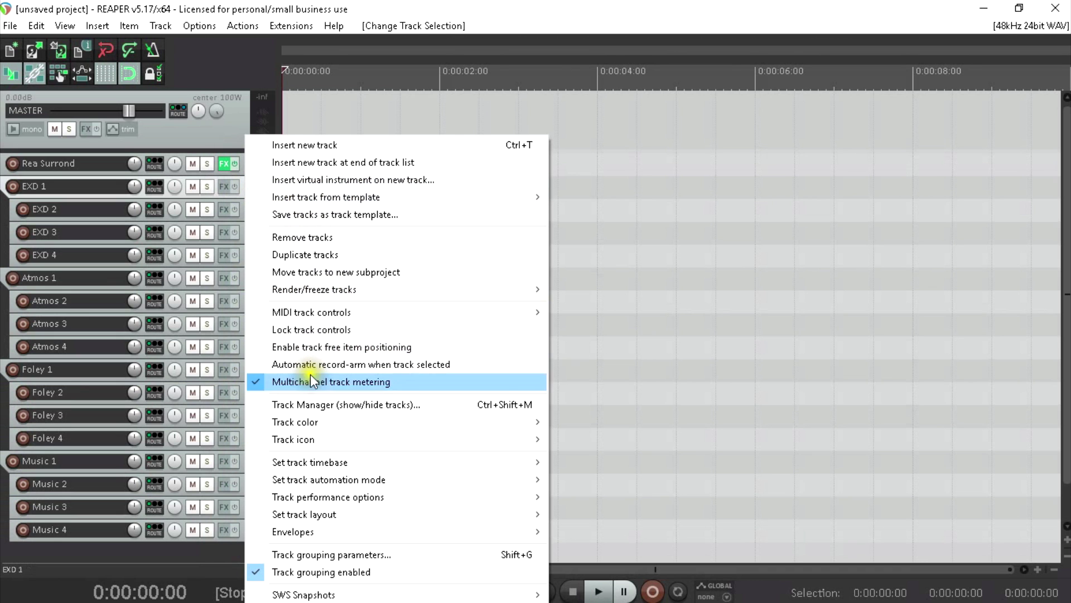
mouse_move(345, 485)
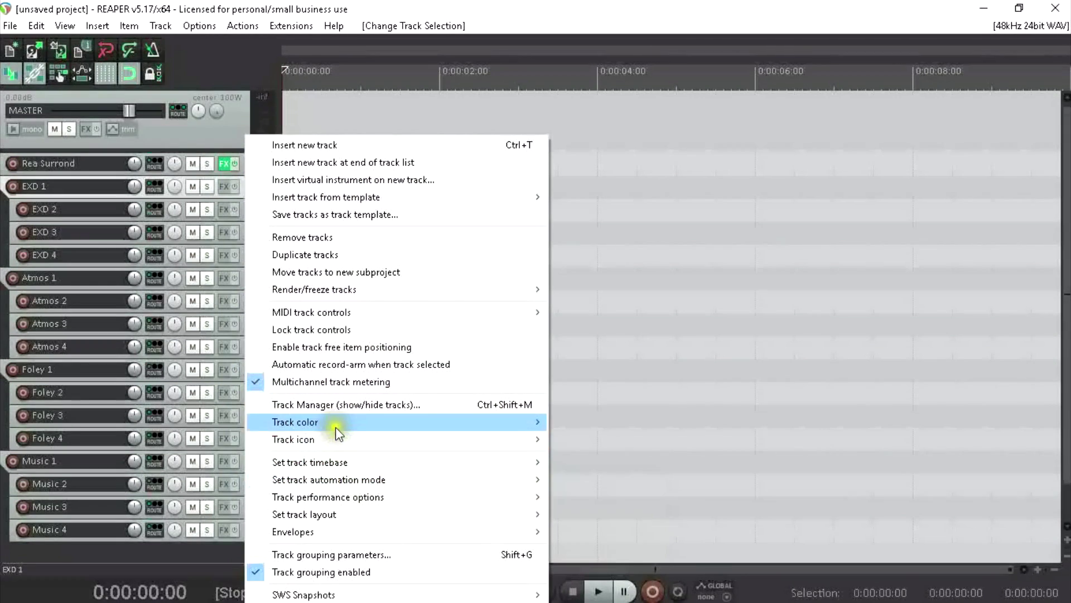
mouse_move(363, 427)
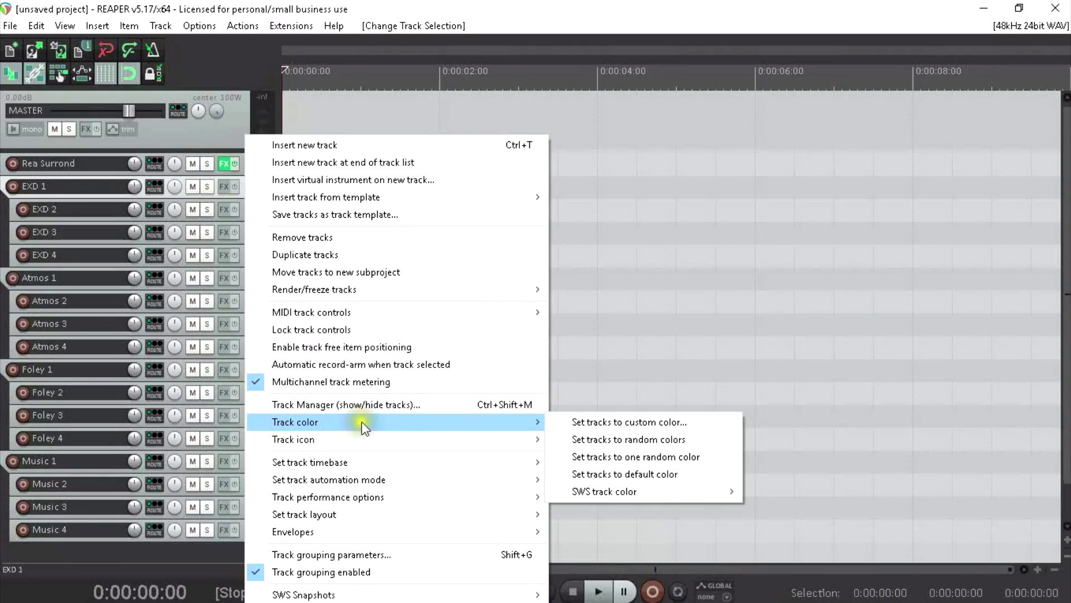
left_click(680, 421)
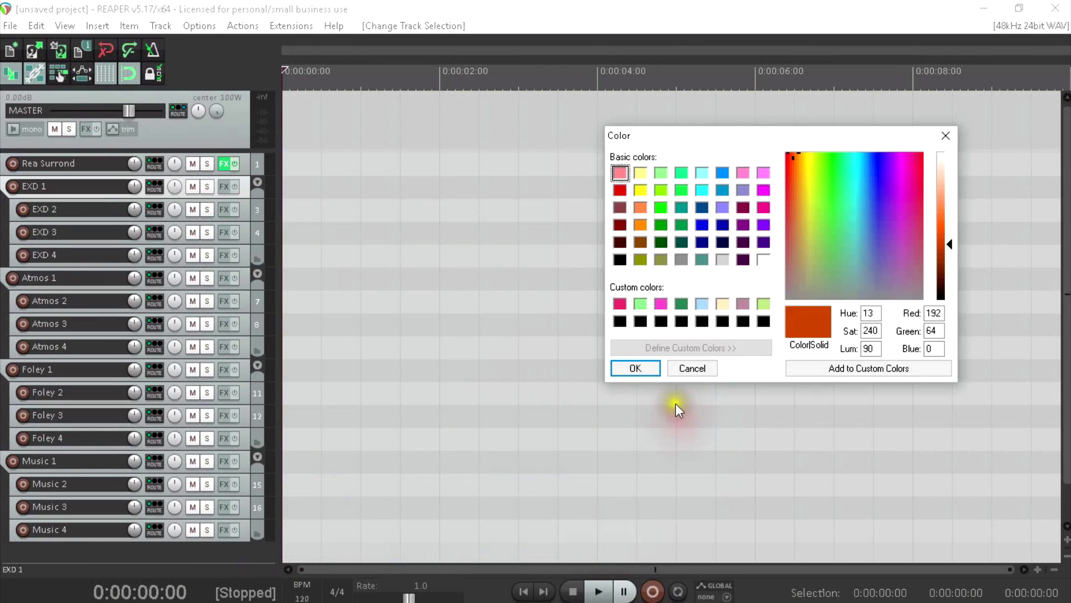
left_click(642, 191)
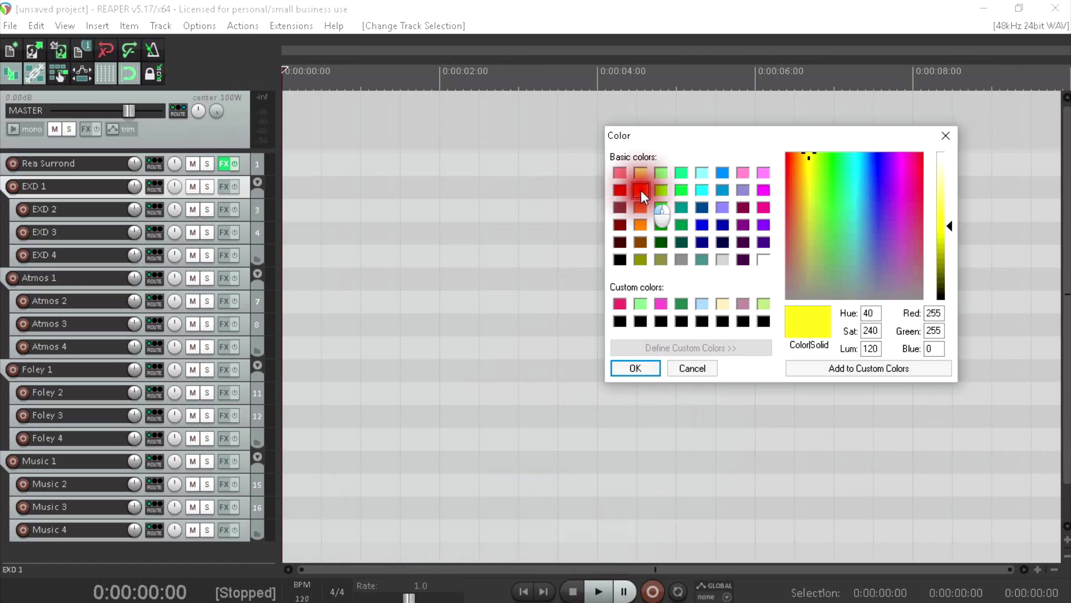
left_click(649, 368)
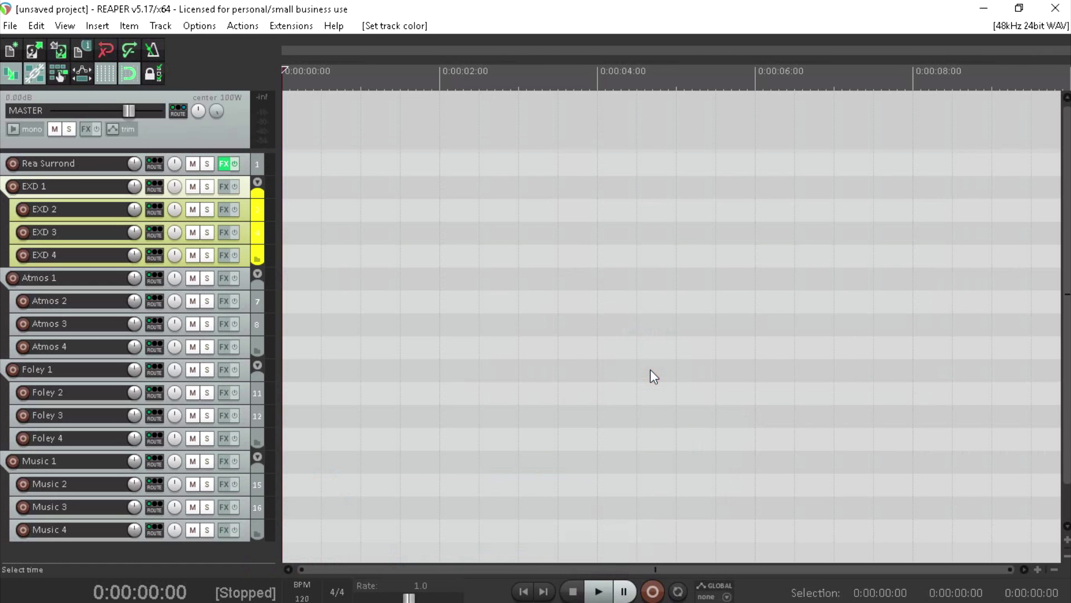
Colour the Atmos folder tracks blue.
right_click(244, 282)
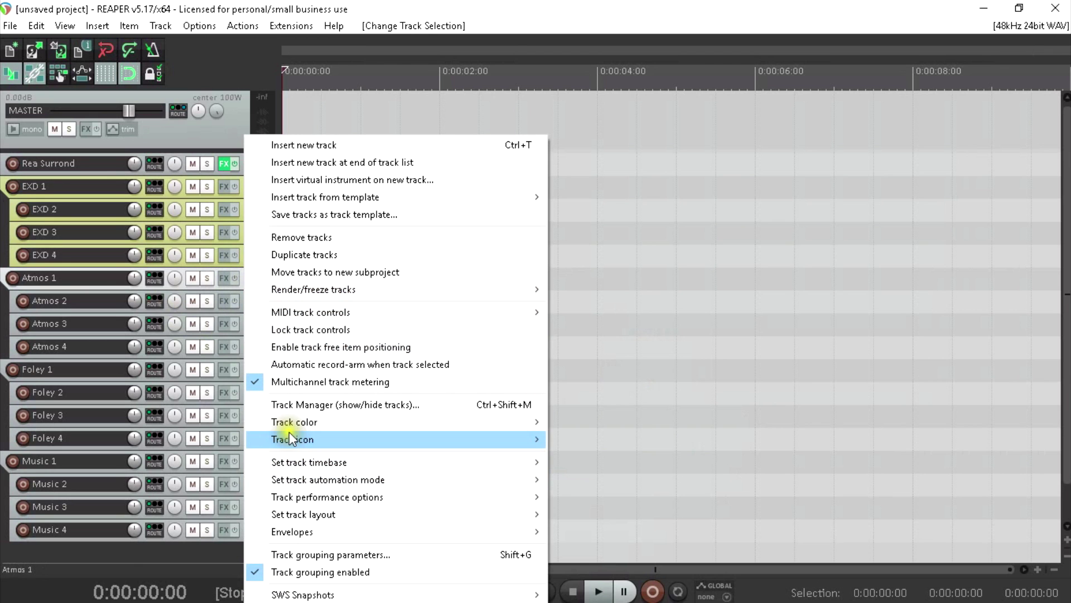
mouse_move(519, 423)
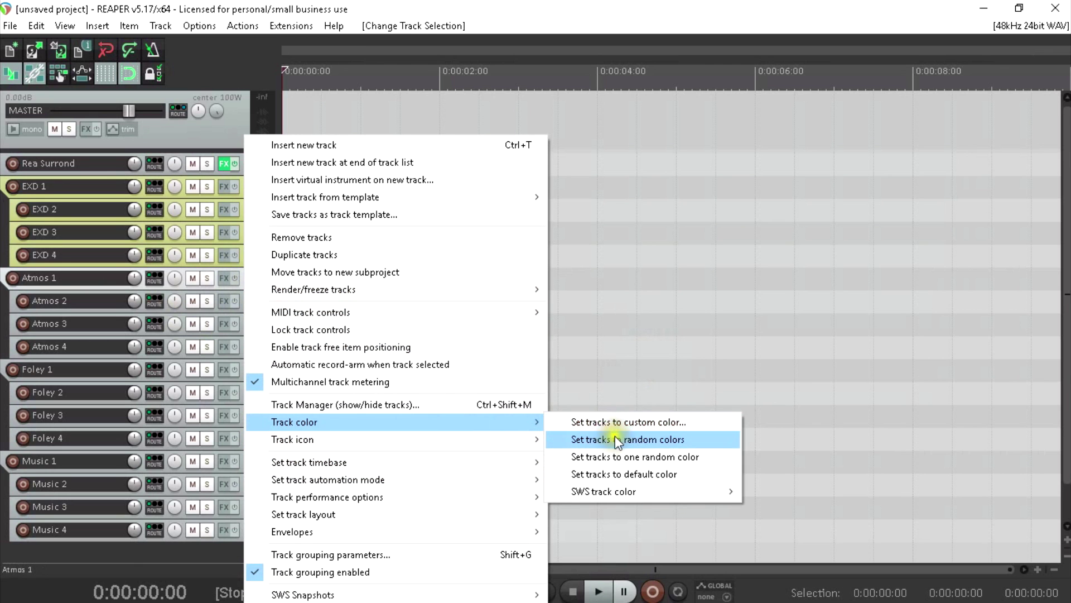
left_click(643, 422)
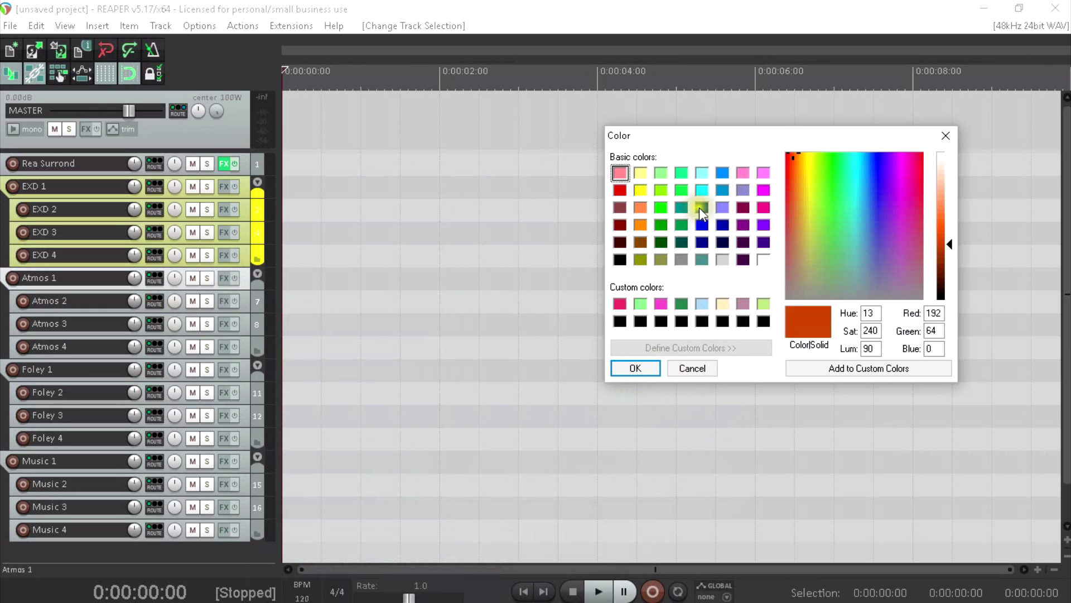
left_click(702, 224)
left_click(635, 369)
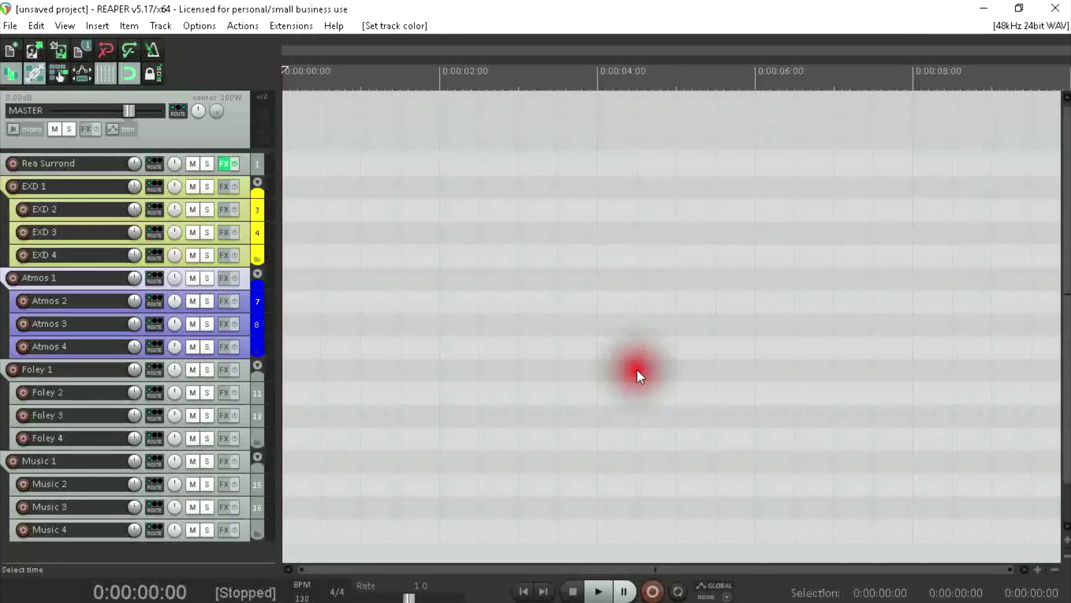
Colour the Foley folder tracks orange.
left_click(245, 377)
right_click(243, 377)
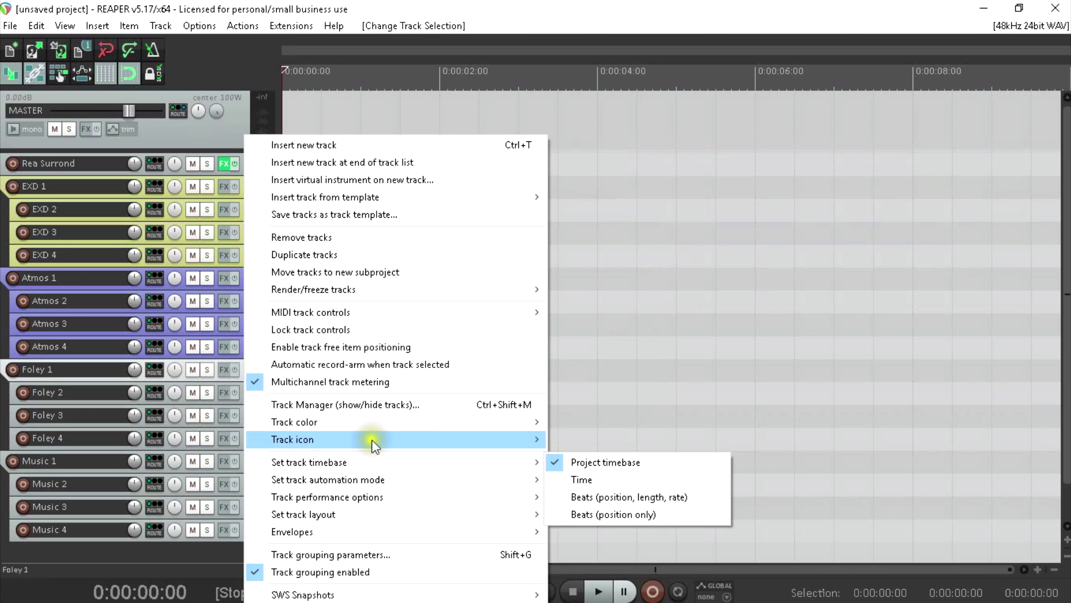
mouse_move(445, 424)
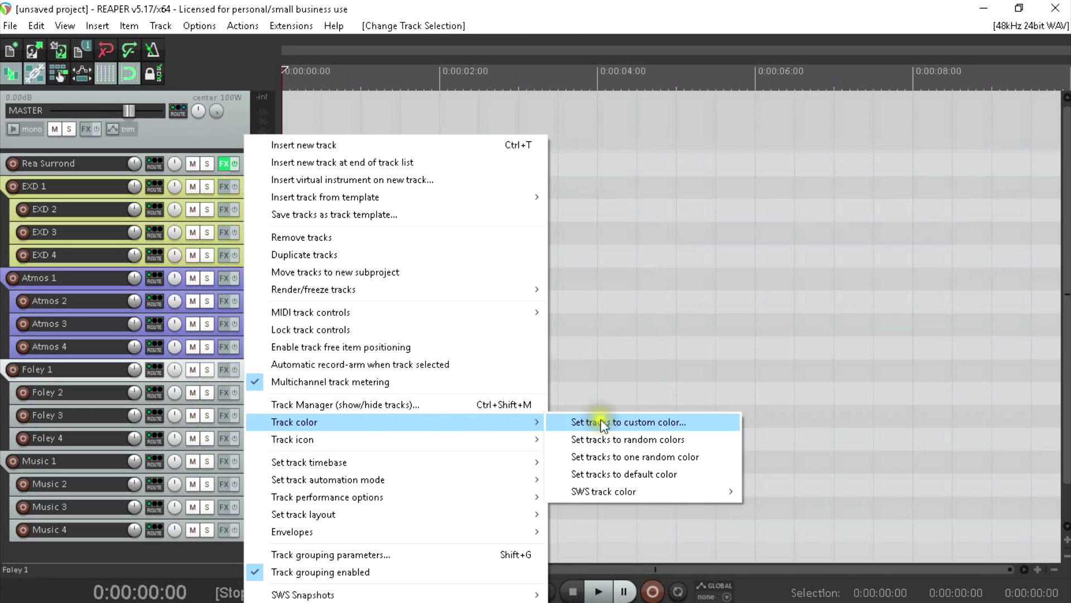
left_click(661, 423)
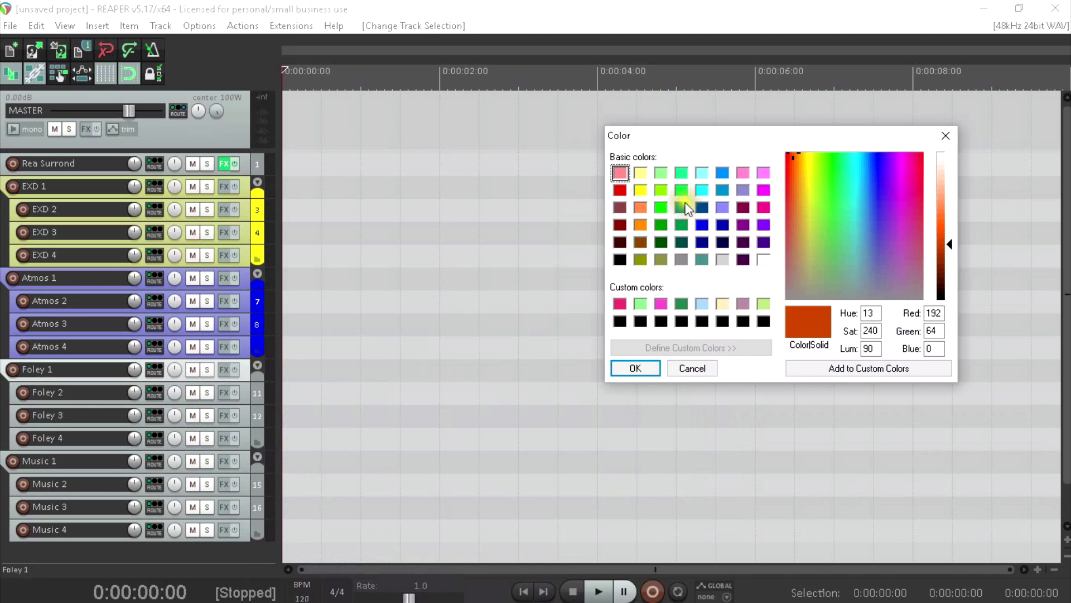
left_click(641, 224)
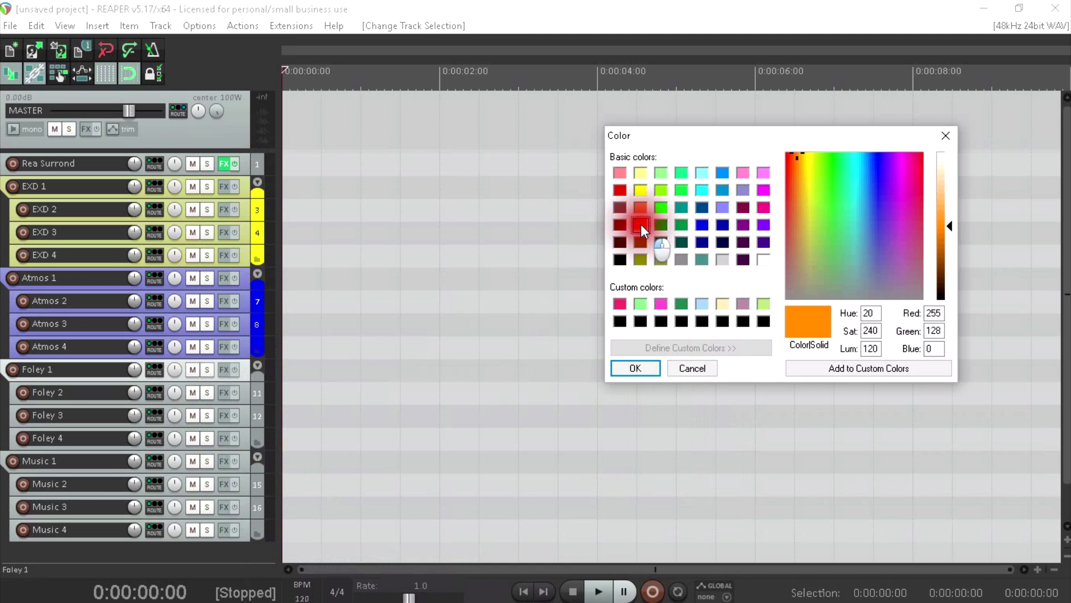
left_click(641, 368)
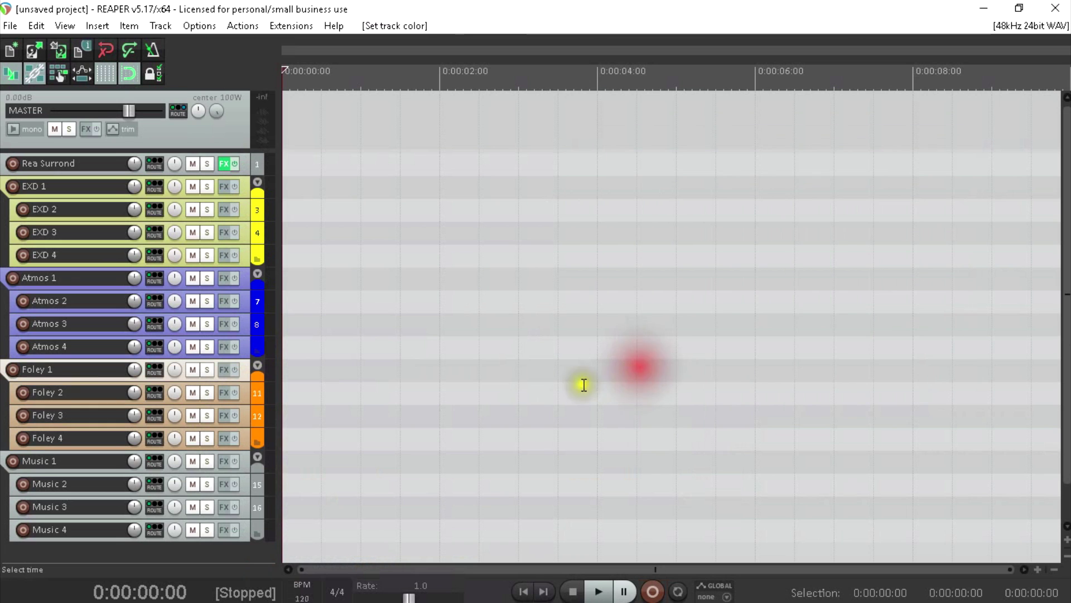
Colour the Music folder tracks light green from the saved colours.
right_click(246, 463)
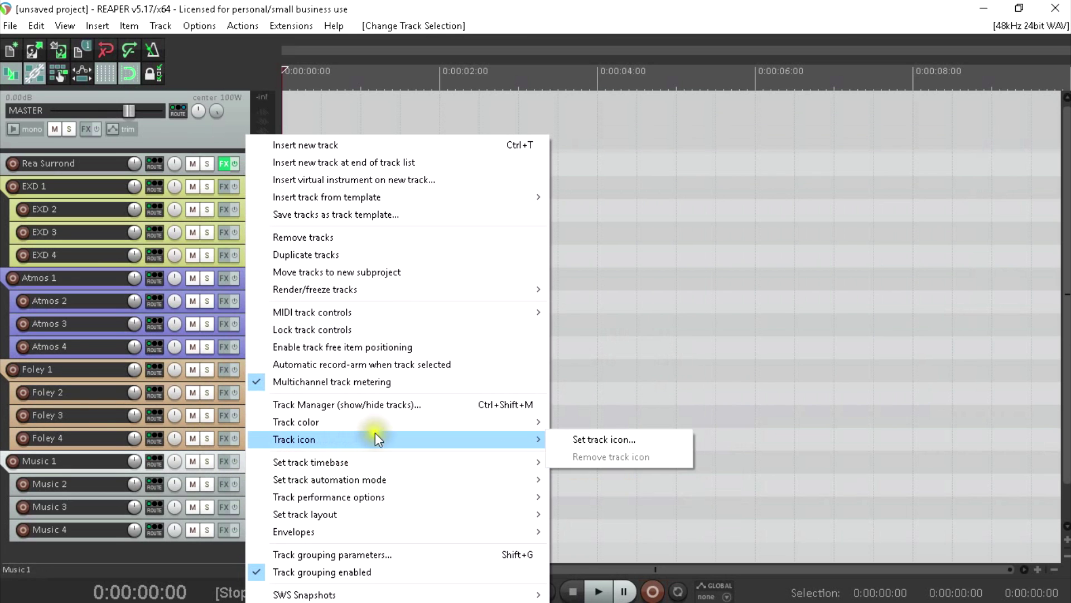
mouse_move(376, 421)
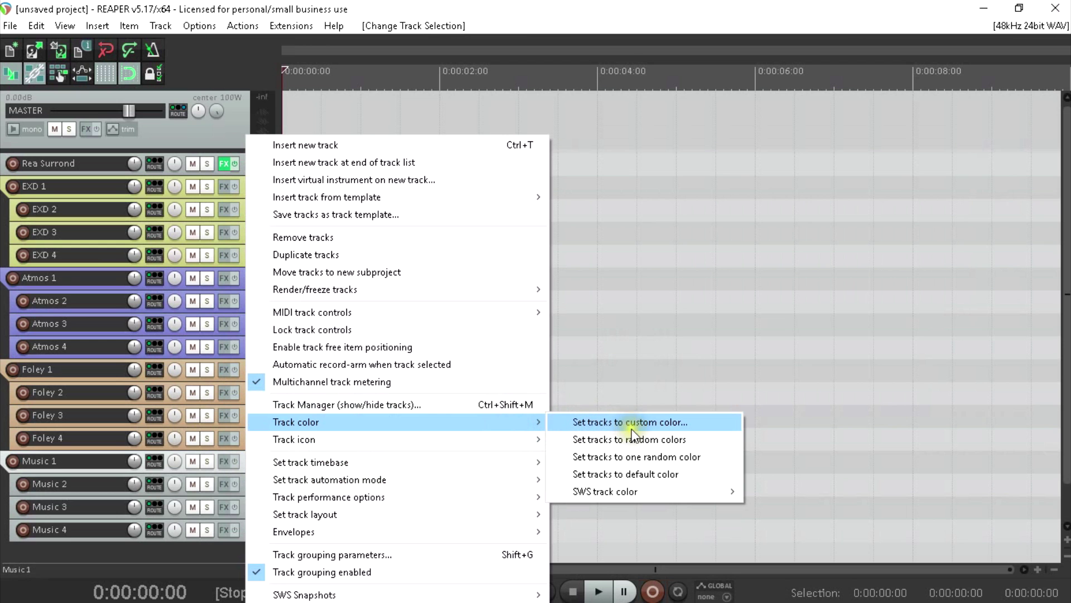
left_click(653, 423)
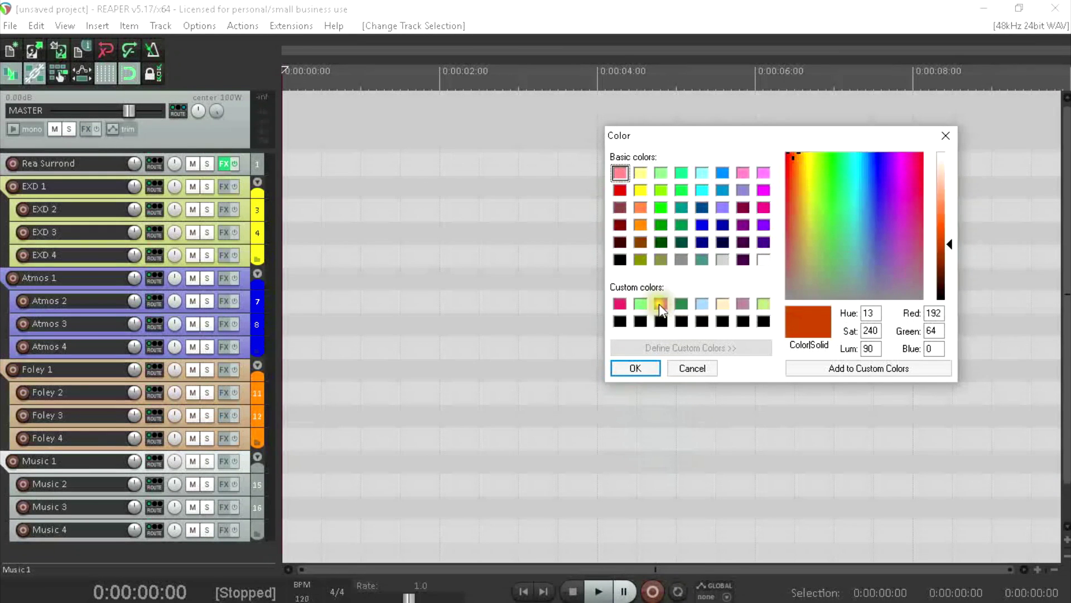
left_click(642, 304)
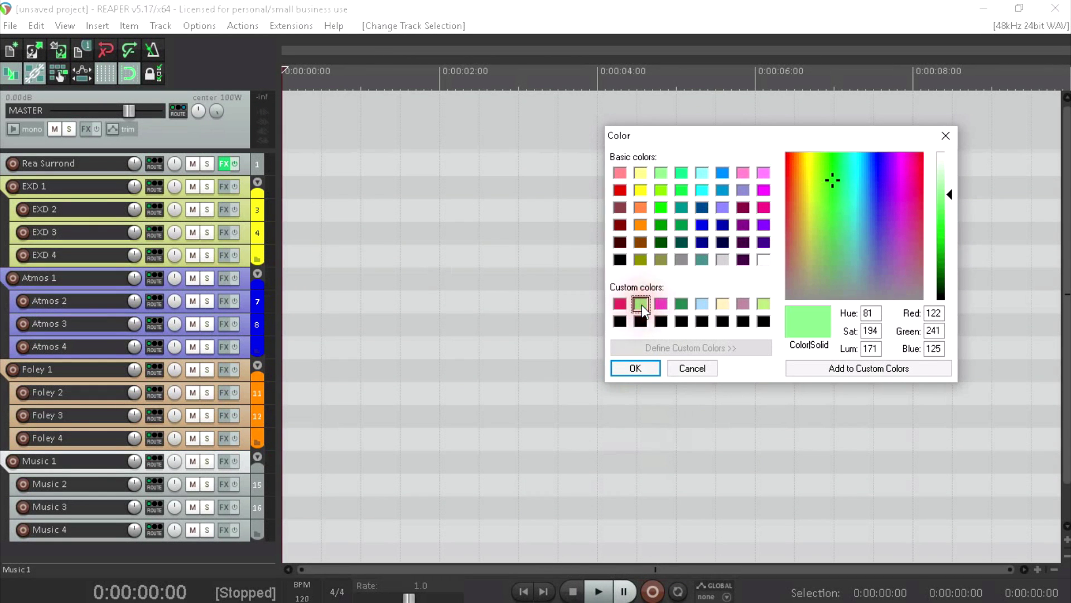
left_click(644, 367)
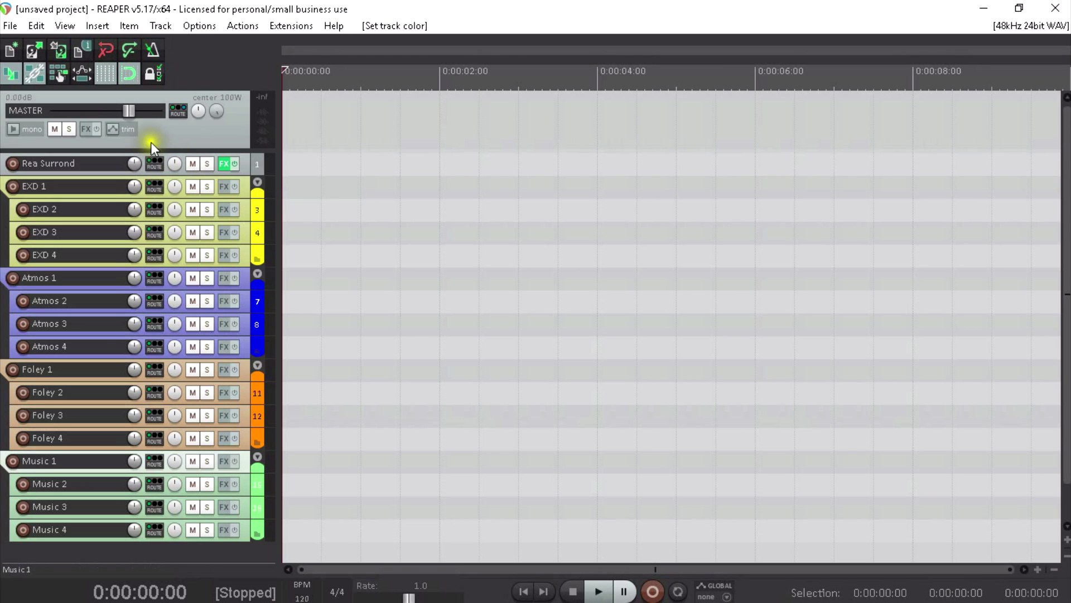
Turn off EXD 1's master send and the parent sends of EXD 2–4.
left_click(149, 183)
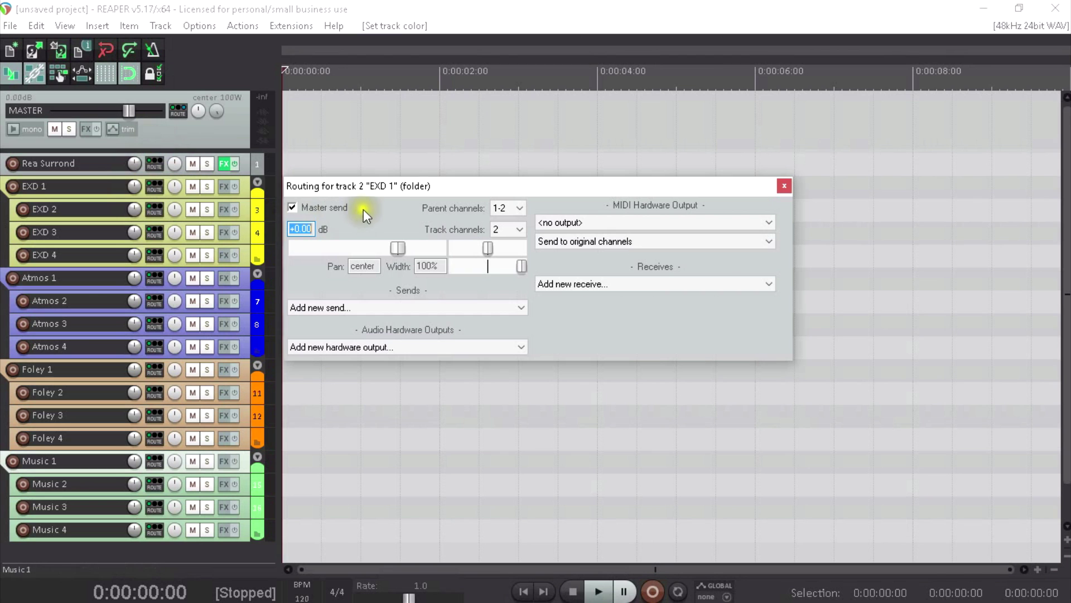
left_click(293, 208)
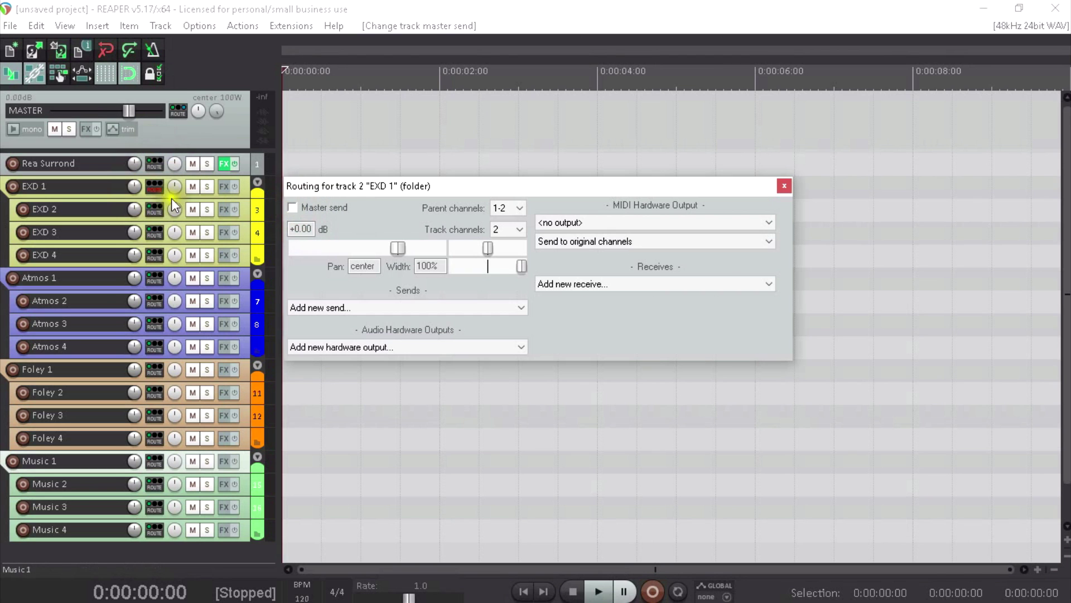
left_click(149, 209)
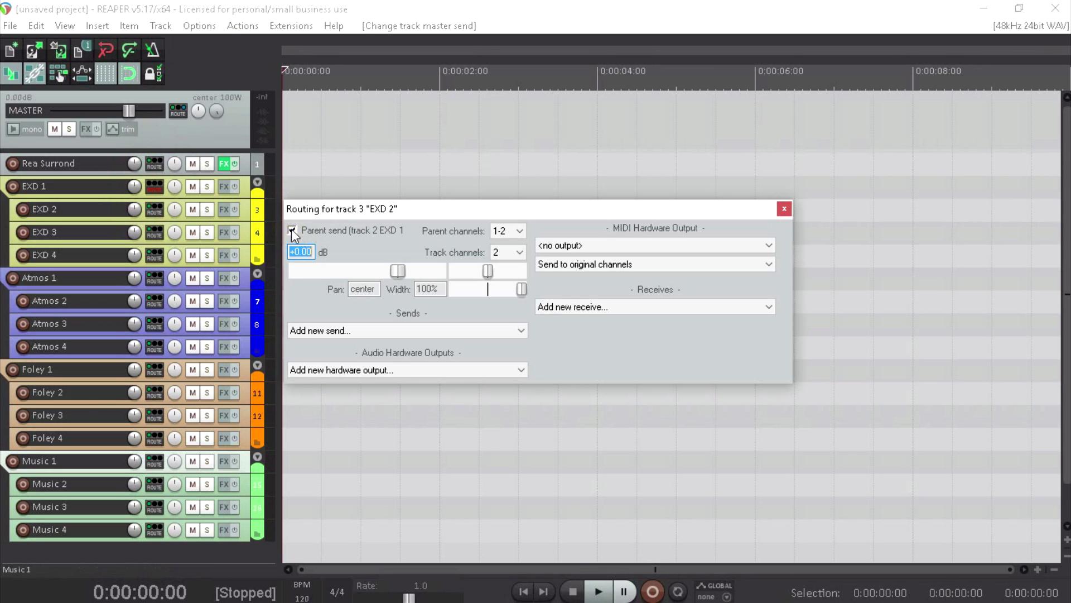
left_click(291, 228)
left_click(155, 231)
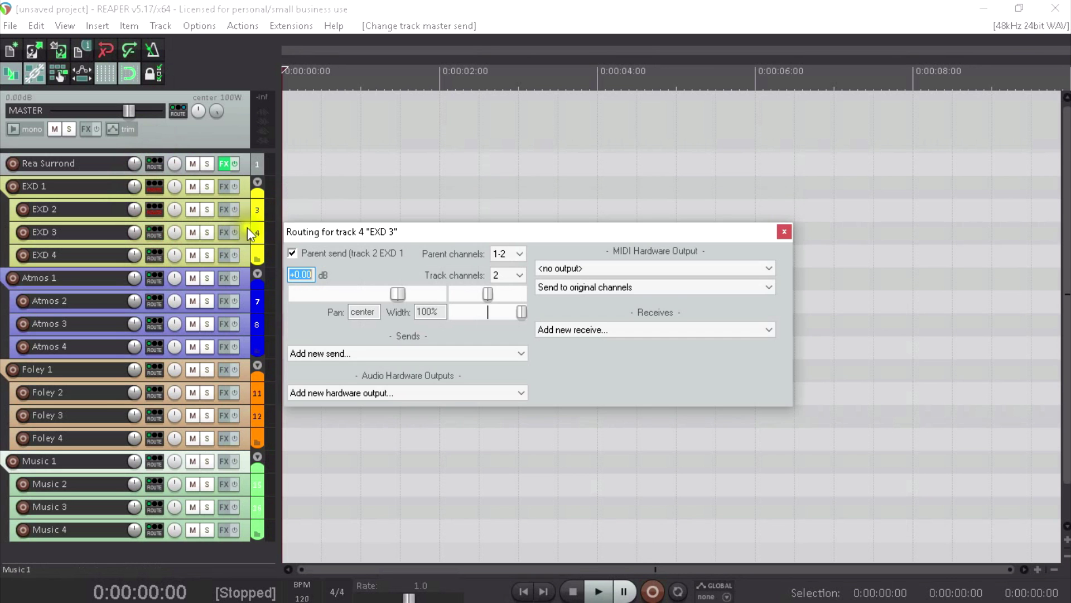
left_click(292, 253)
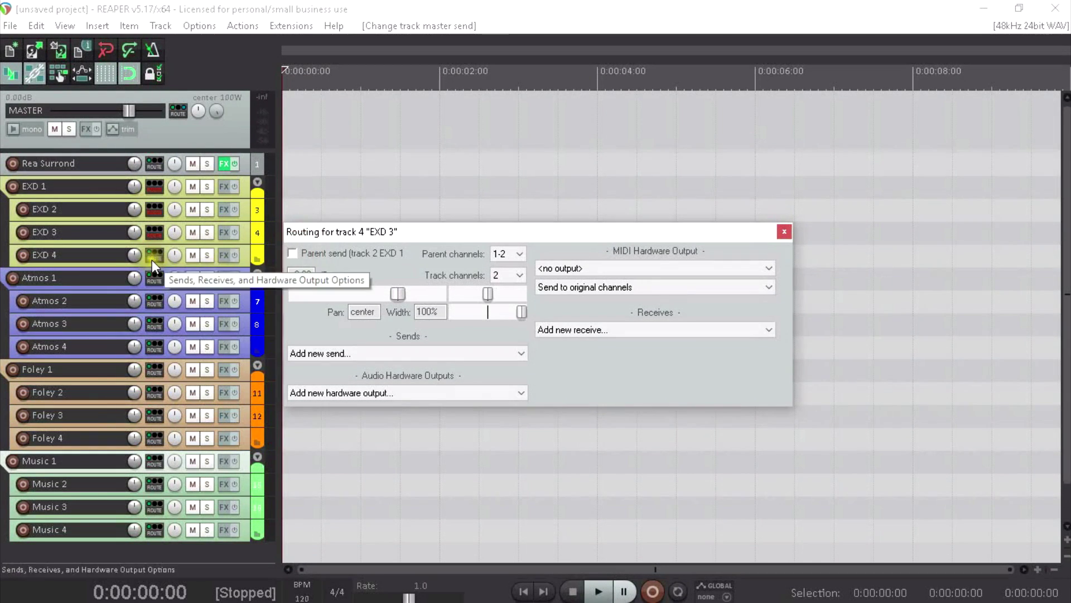
left_click(152, 258)
left_click(311, 276)
Turn off Atmos 1's master send and the parent sends of Atmos 2–4.
left_click(155, 279)
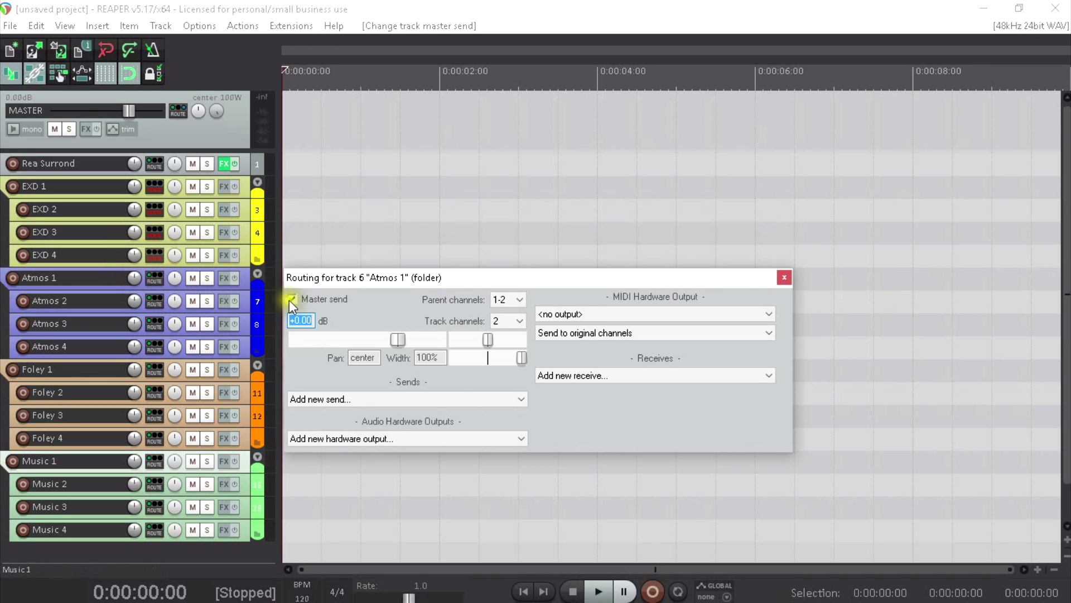
left_click(292, 299)
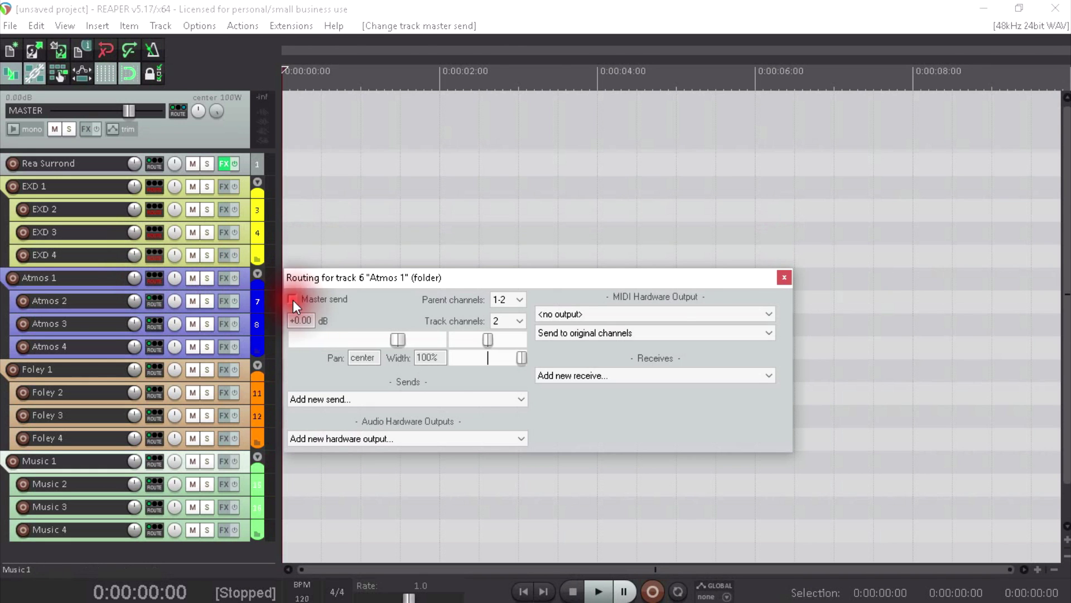
left_click(153, 304)
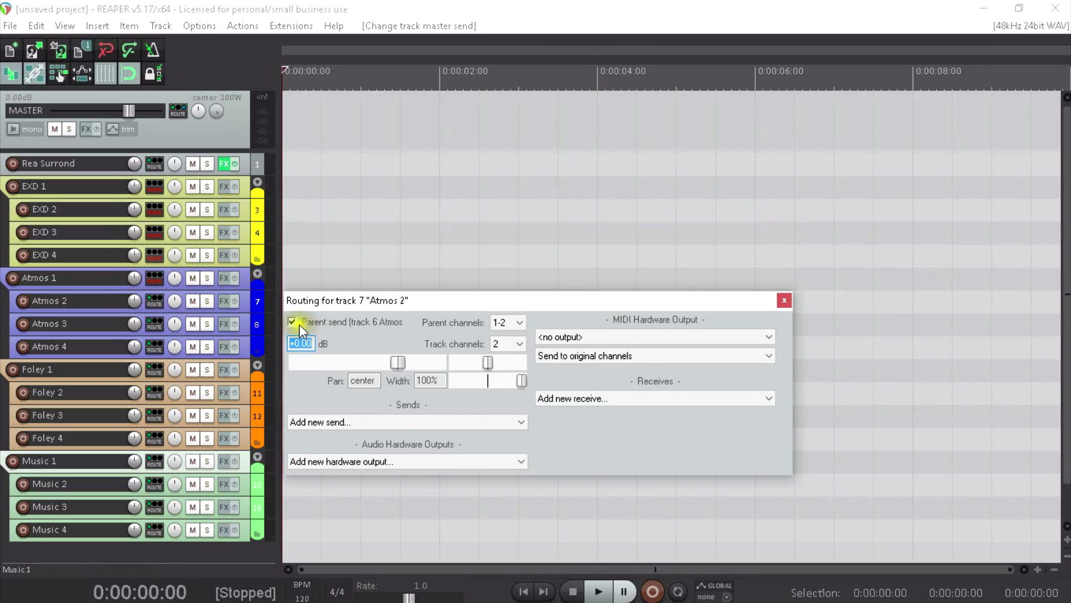
left_click(295, 322)
left_click(154, 324)
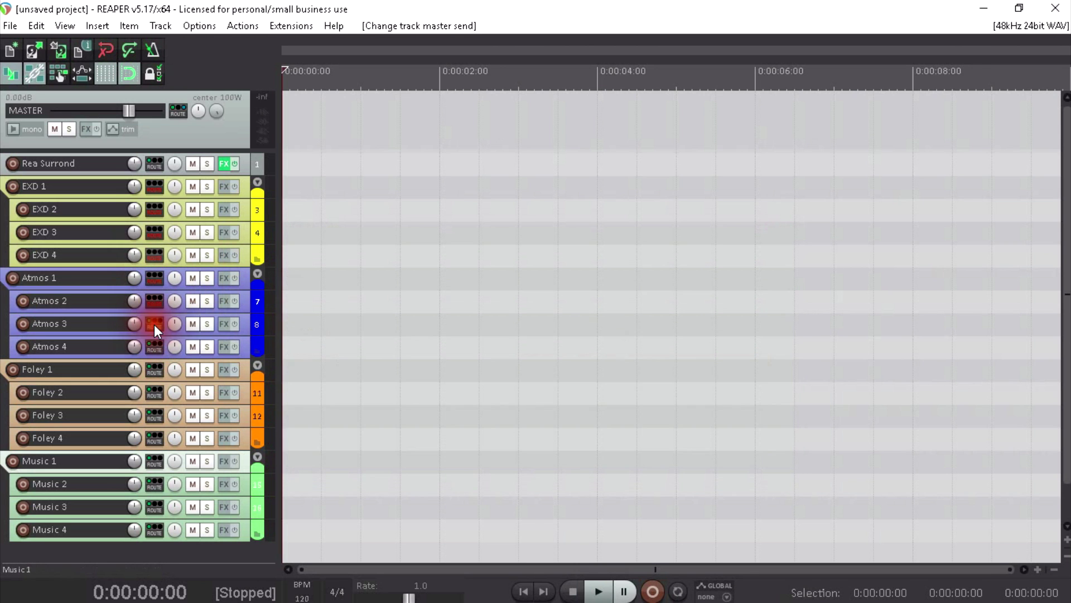
left_click(293, 345)
left_click(156, 348)
left_click(156, 347)
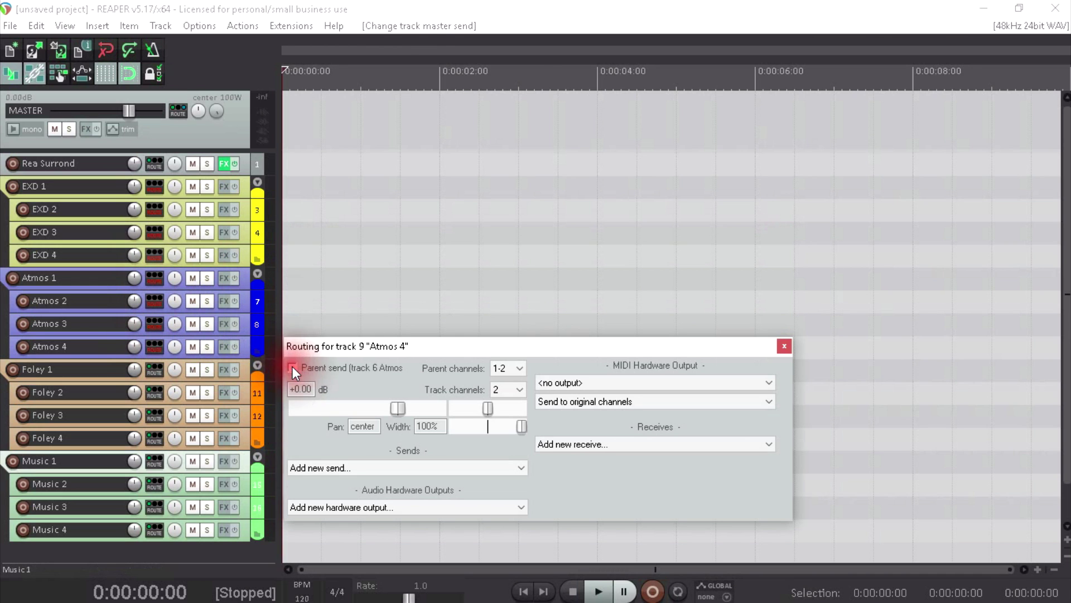
left_click(292, 367)
Turn off Foley 1's master send and the parent sends of Foley 2–4.
left_click(150, 367)
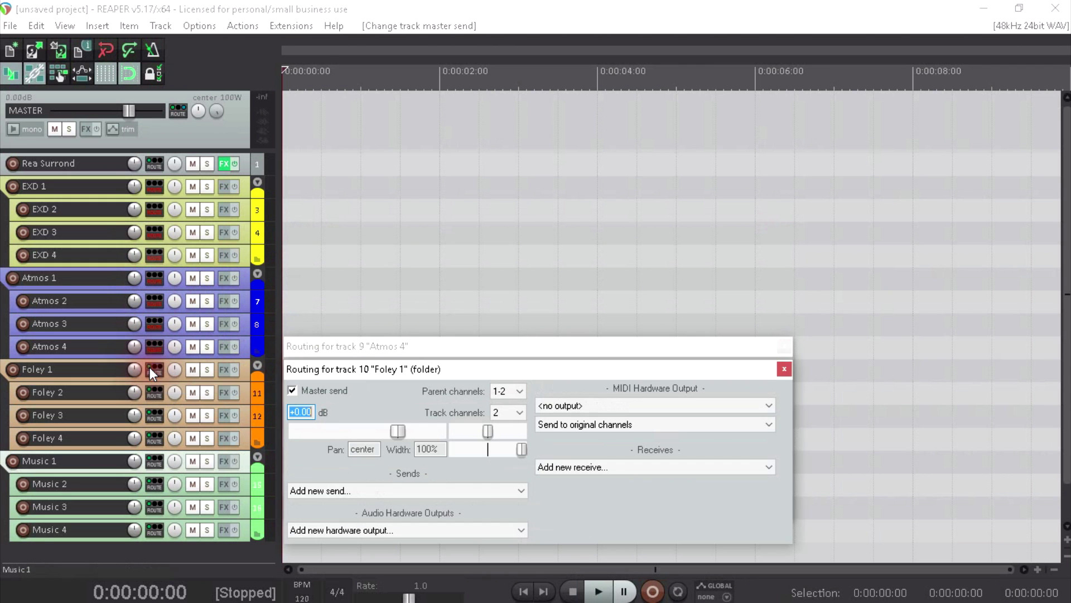
left_click(291, 390)
left_click(153, 392)
left_click(292, 414)
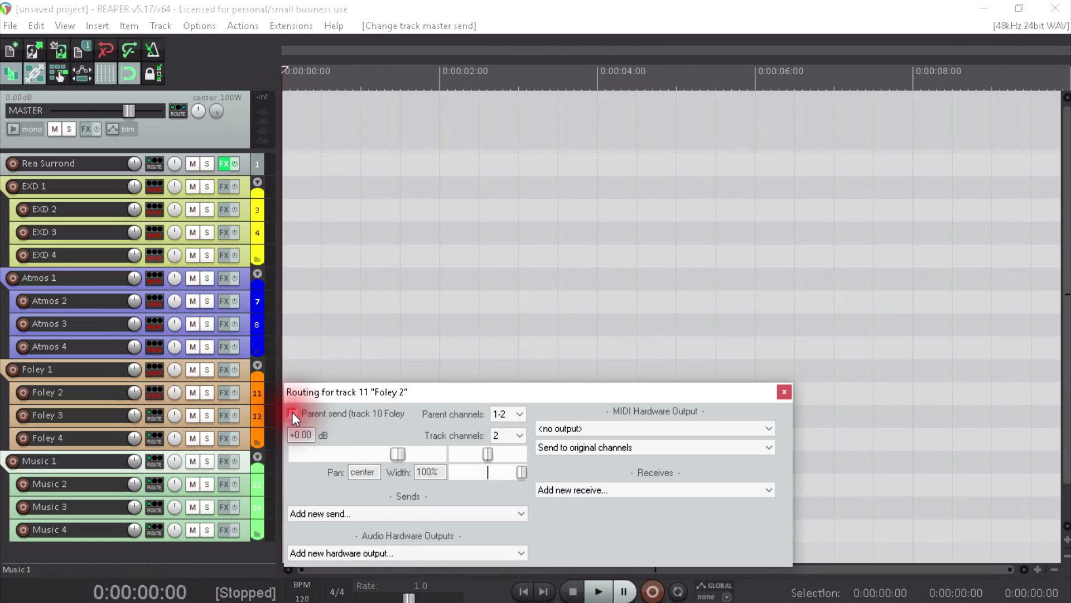
left_click(154, 413)
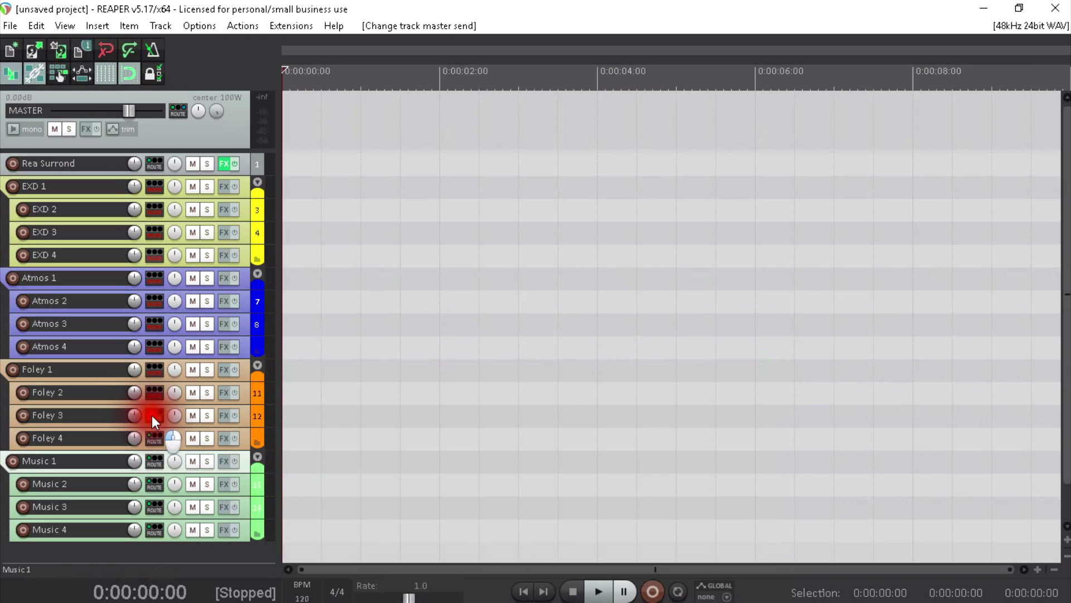
left_click(154, 416)
left_click(293, 436)
left_click(154, 438)
left_click(299, 439)
Turn off Music 1's master send and Music 2–4's parent sends, then recheck EXD 1's routing.
left_click(155, 462)
left_click(303, 441)
left_click(155, 483)
left_click(311, 442)
left_click(154, 509)
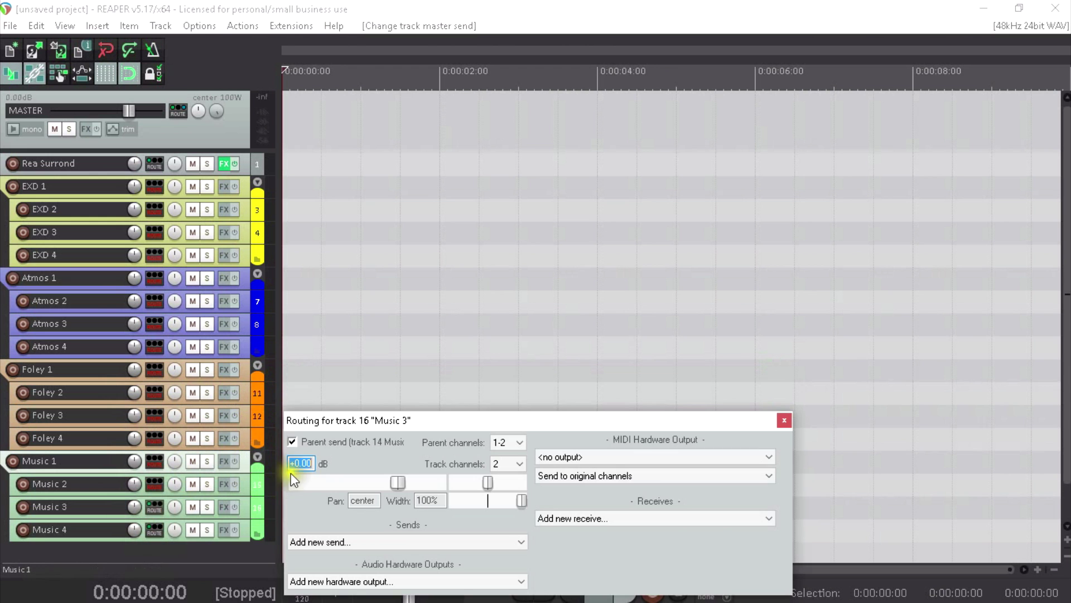
left_click(300, 440)
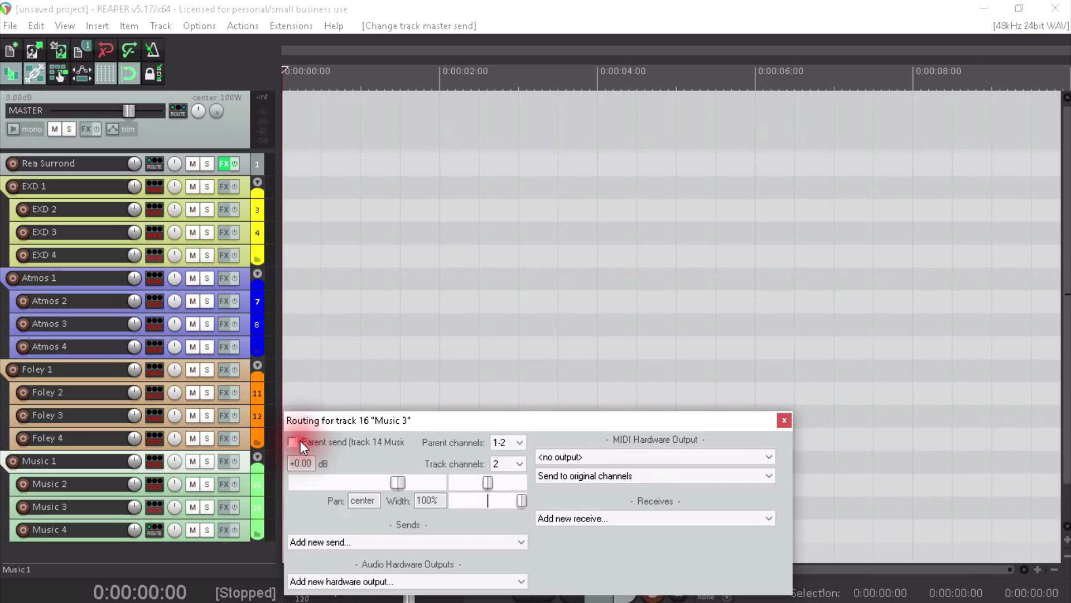
left_click(154, 529)
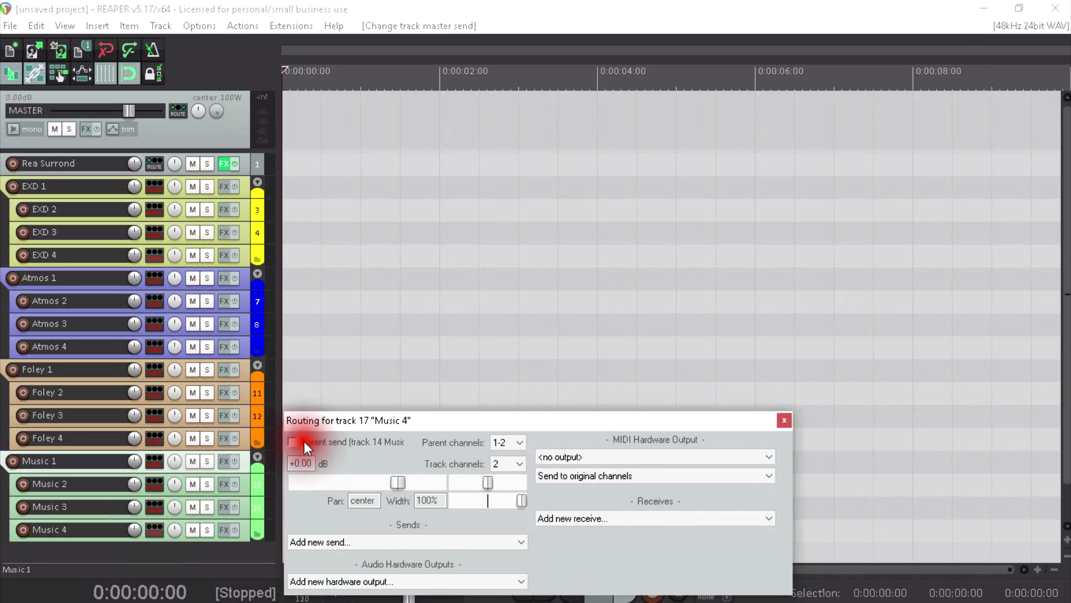
left_click(304, 441)
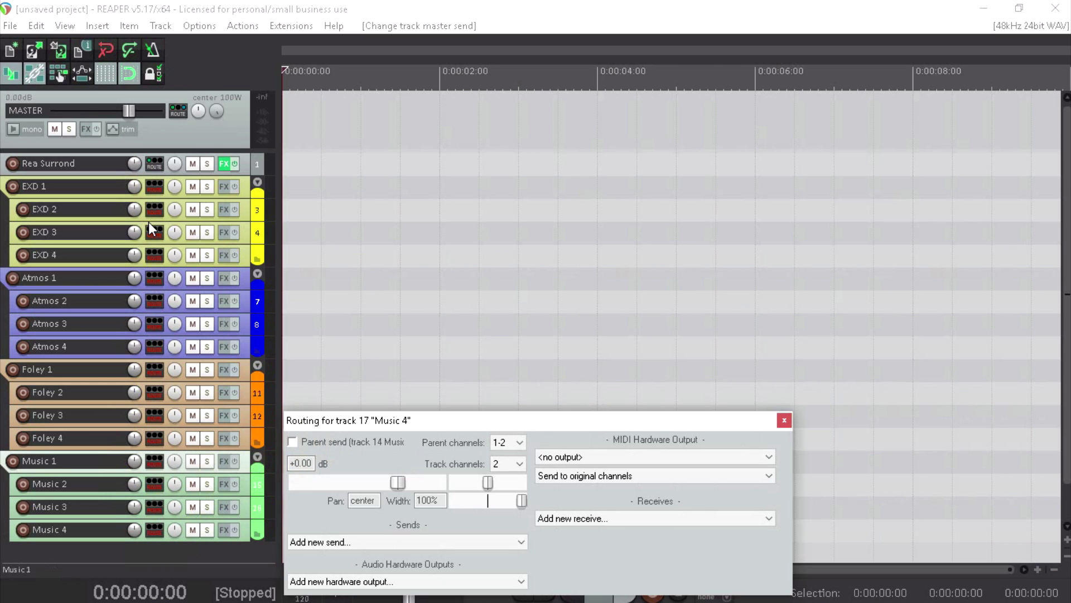
left_click(156, 185)
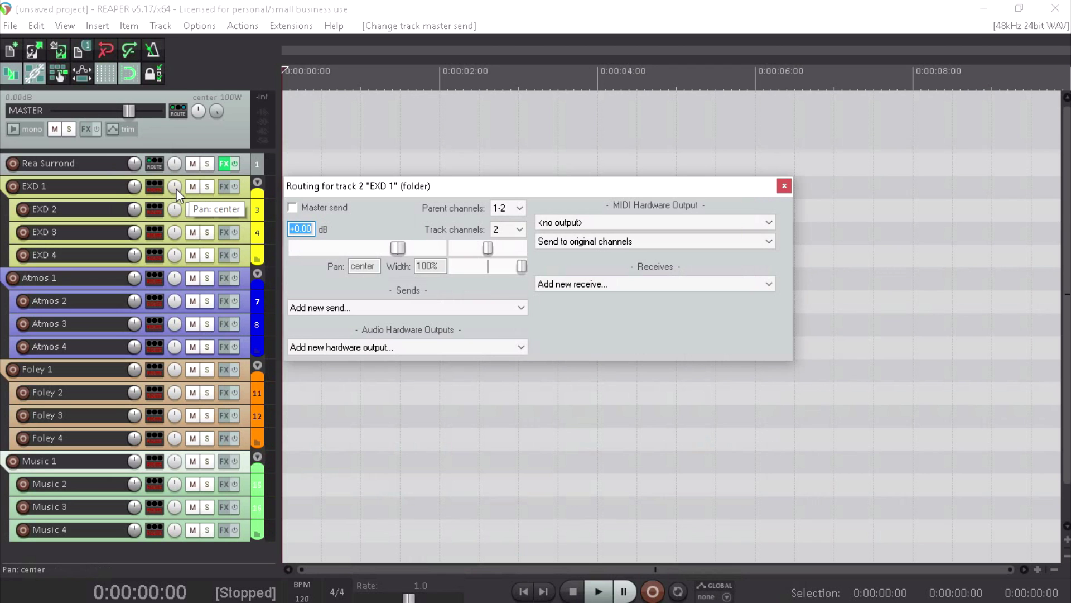
Add an empty track, move it below Rea Surround as track 2, and name it Video.
left_click(784, 186)
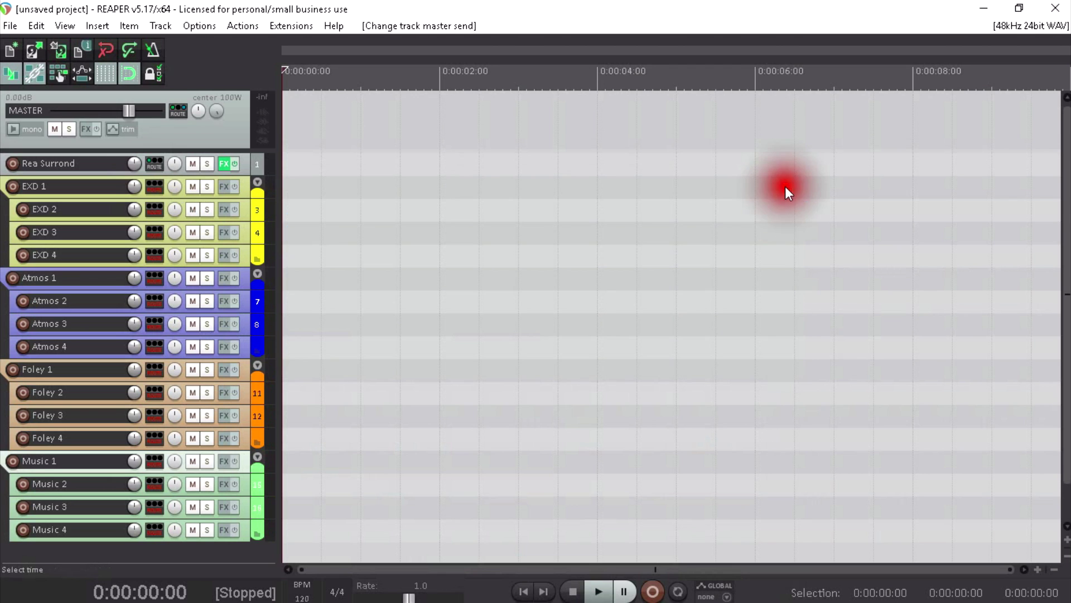
left_click(102, 550)
double_click(102, 550)
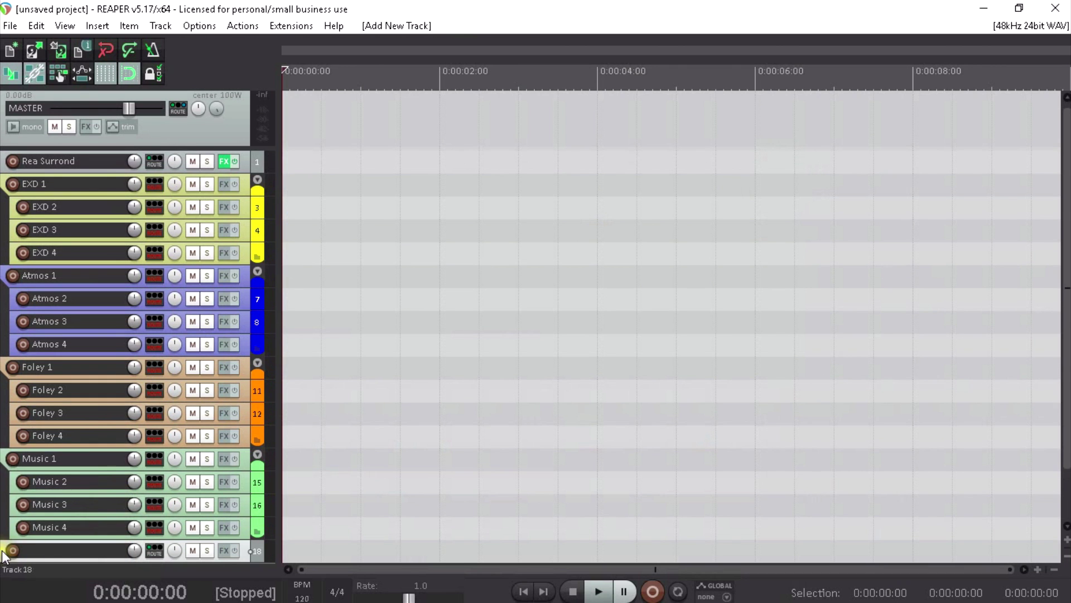
left_click_drag(6, 553, 5, 160)
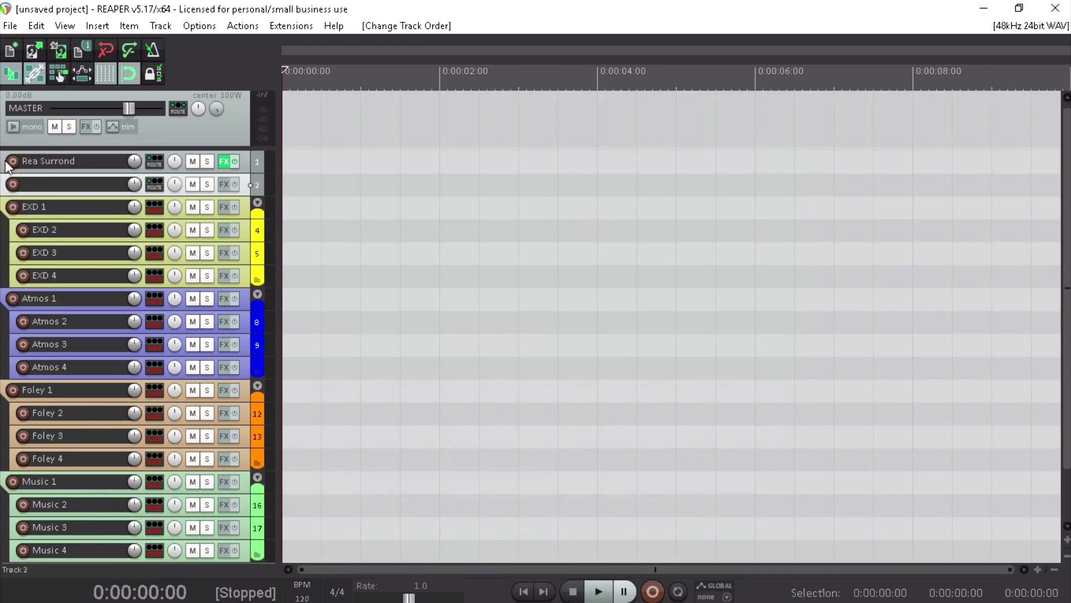
left_click(48, 184)
double_click(48, 184)
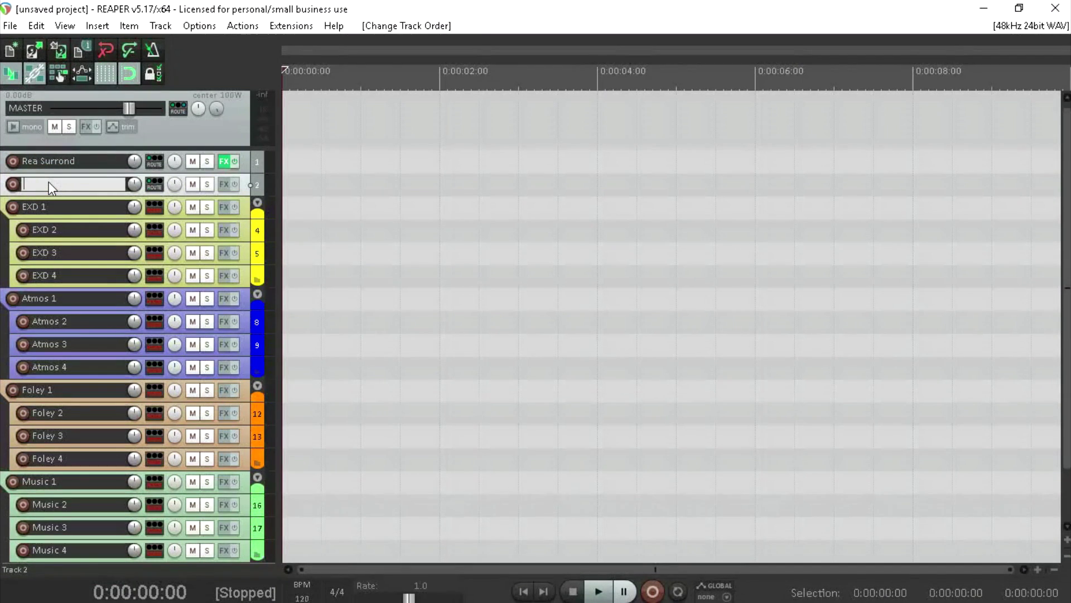
type("Video")
key("Return")
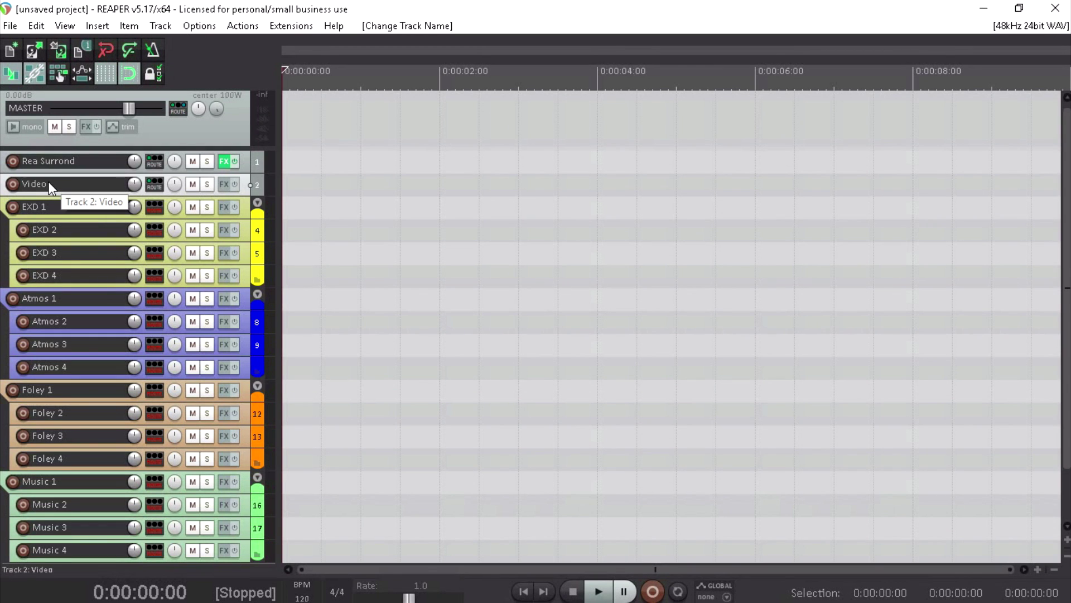
left_click(151, 183)
Disable the Video track's master send and close its routing window.
left_click(292, 205)
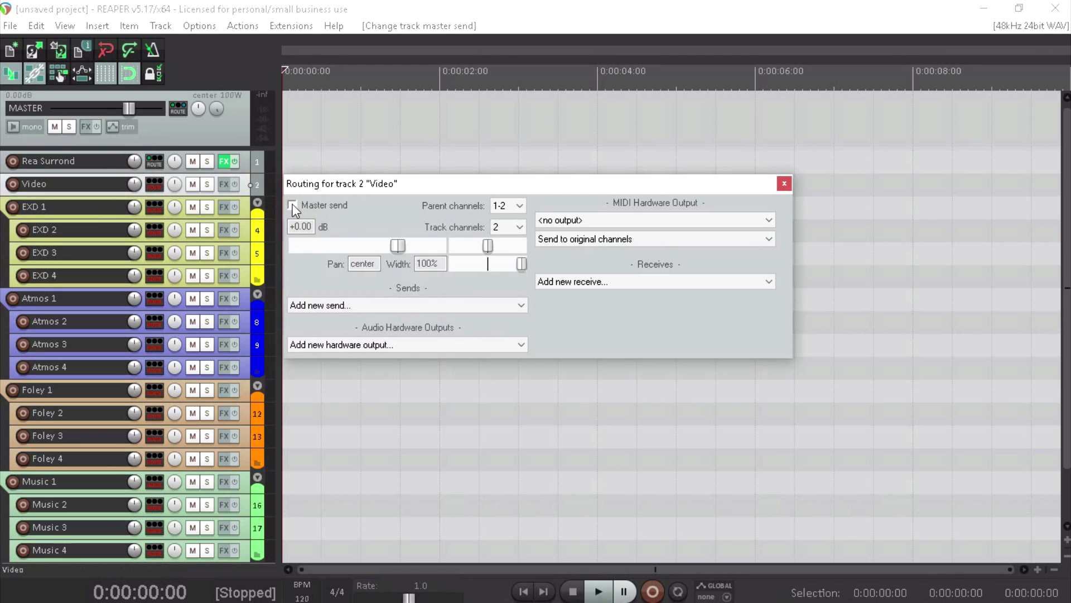
left_click(784, 183)
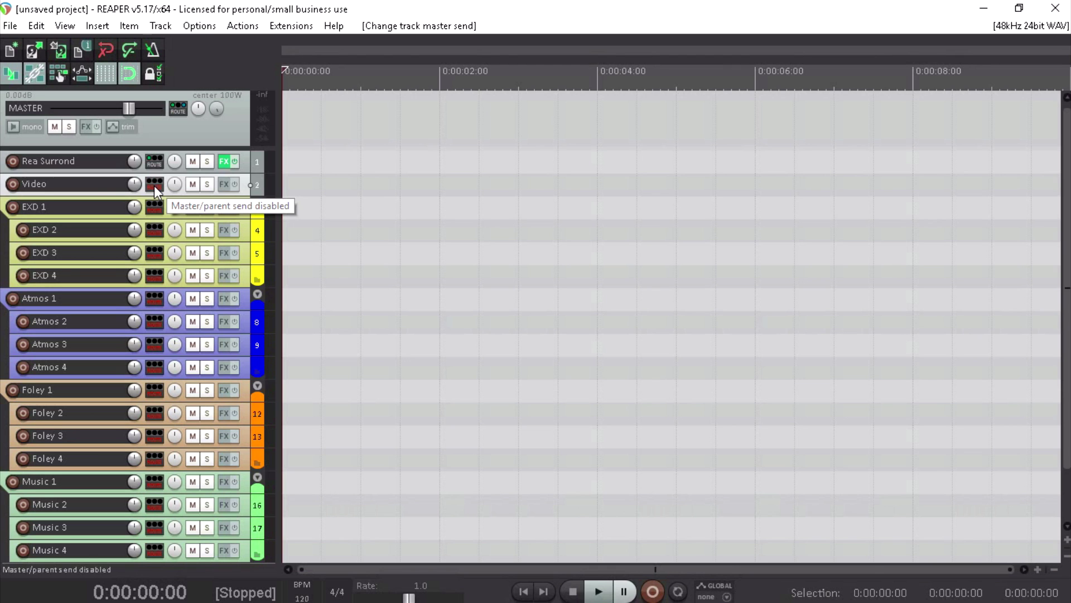
Add a send from Video to Rea Surround with destination channel 3.
left_click(154, 185)
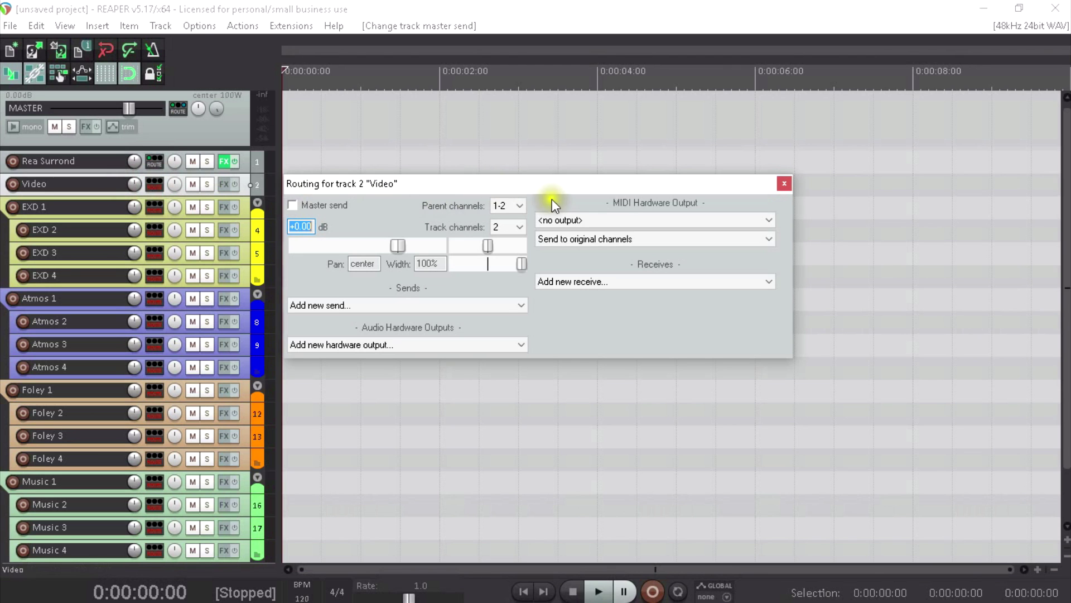
left_click(522, 305)
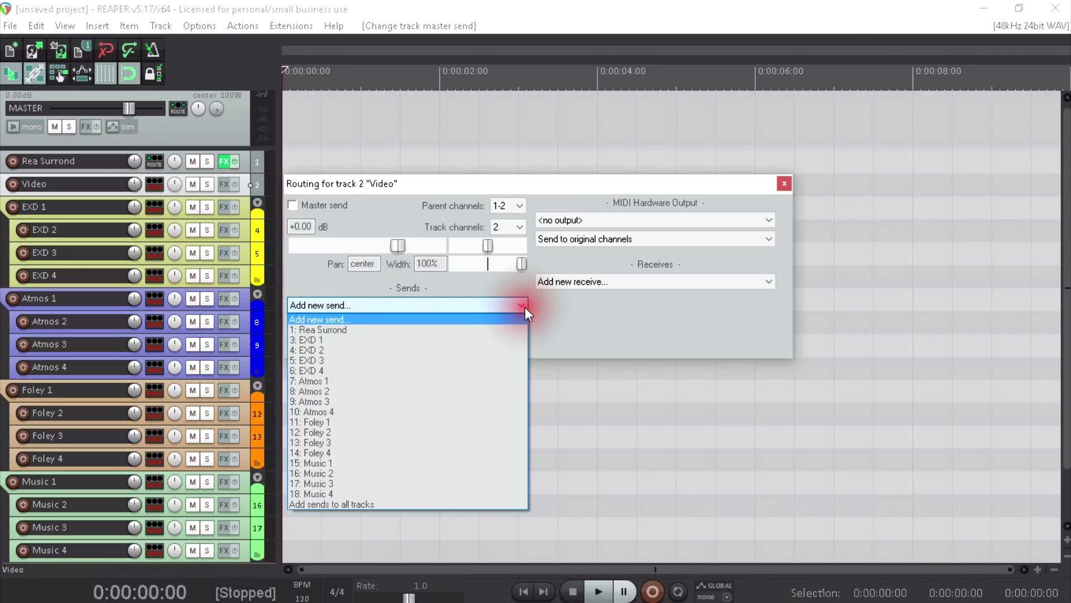
left_click(490, 330)
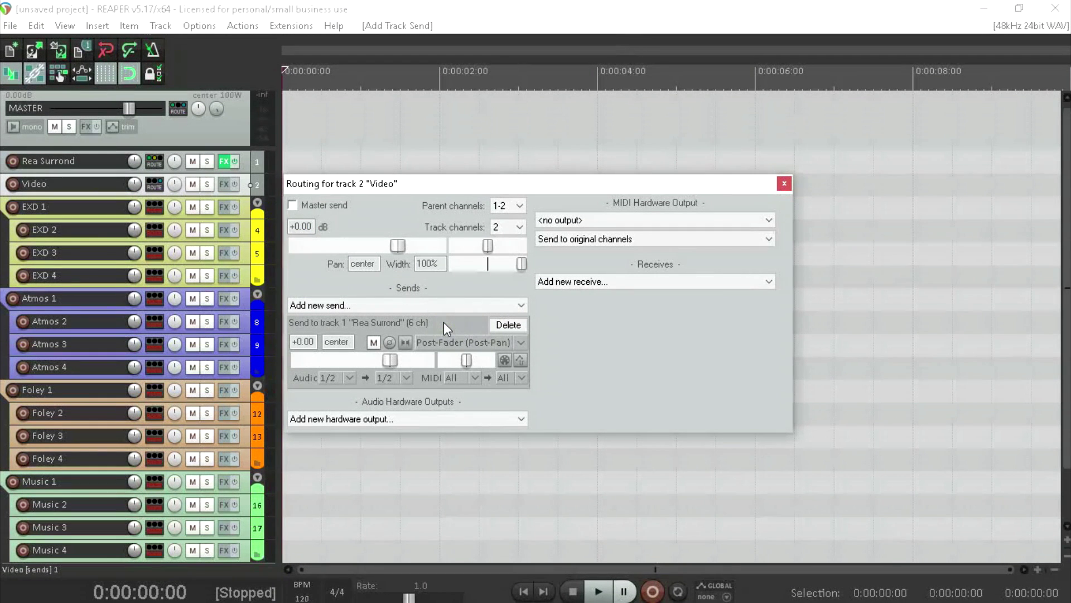
left_click(404, 377)
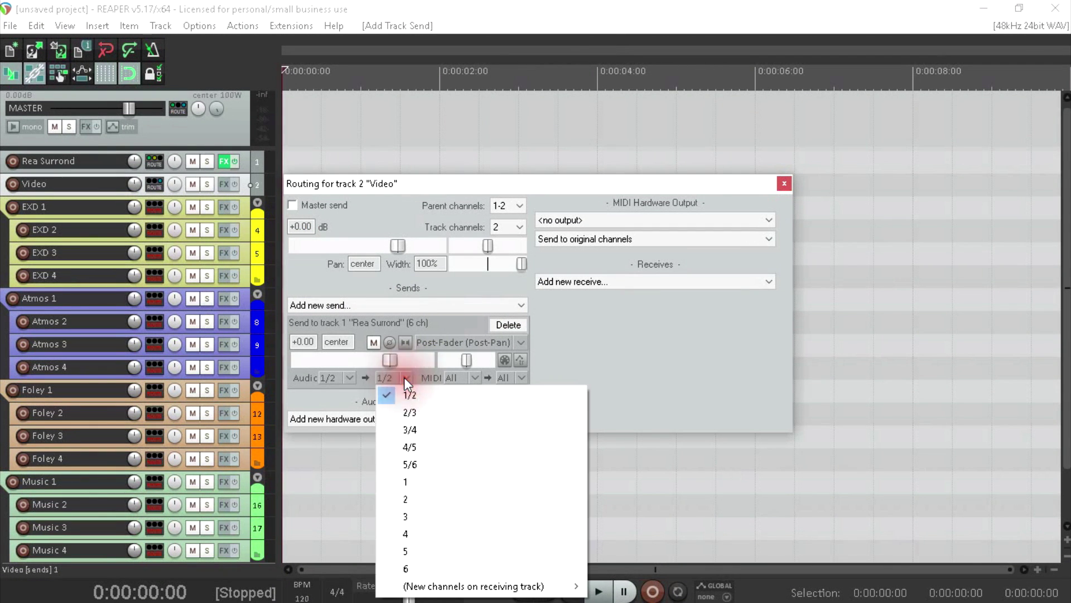
left_click(413, 514)
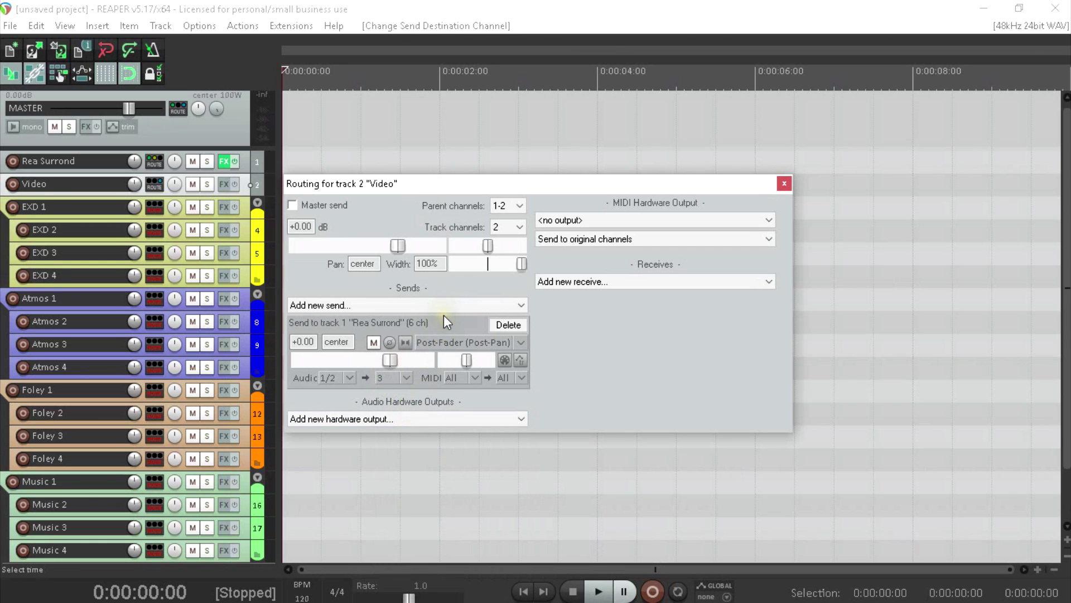
left_click(784, 185)
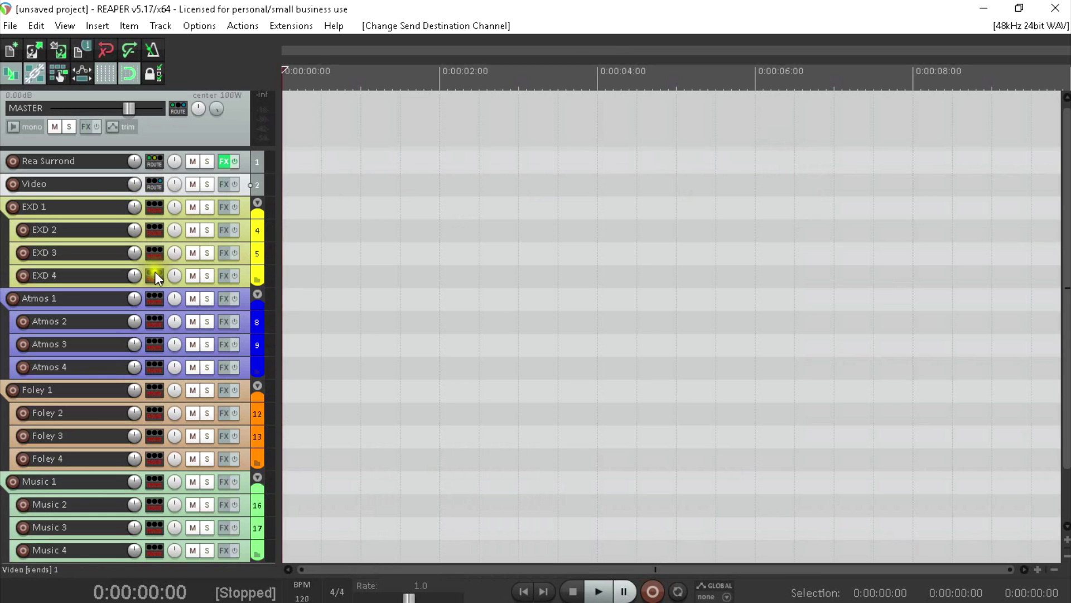
Send EXD 1 to Rea Surround channel 1 and EXD 2 to channel 2.
left_click(155, 206)
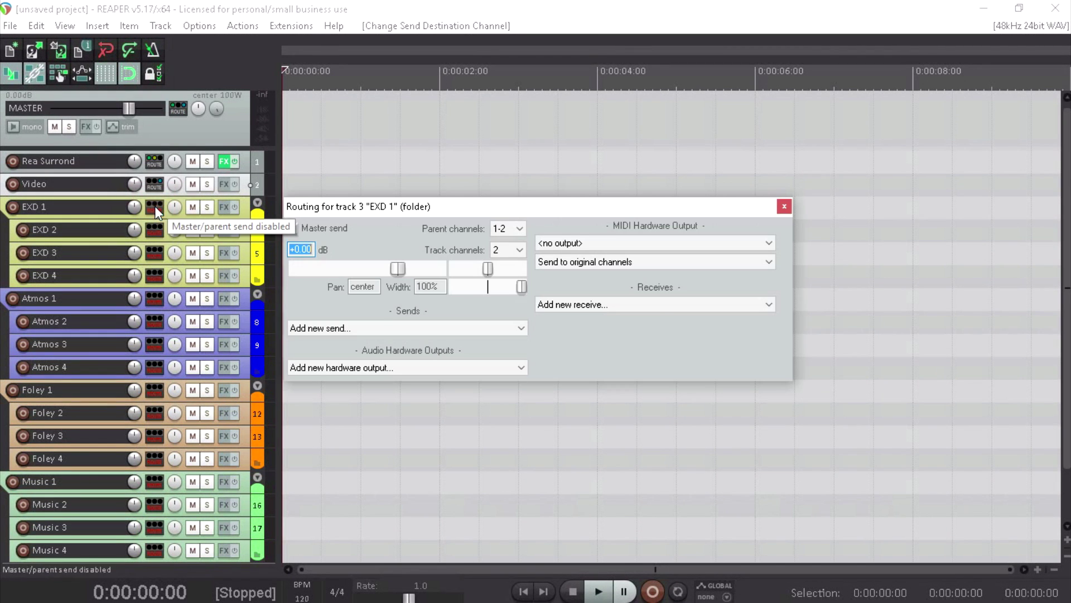
left_click(439, 327)
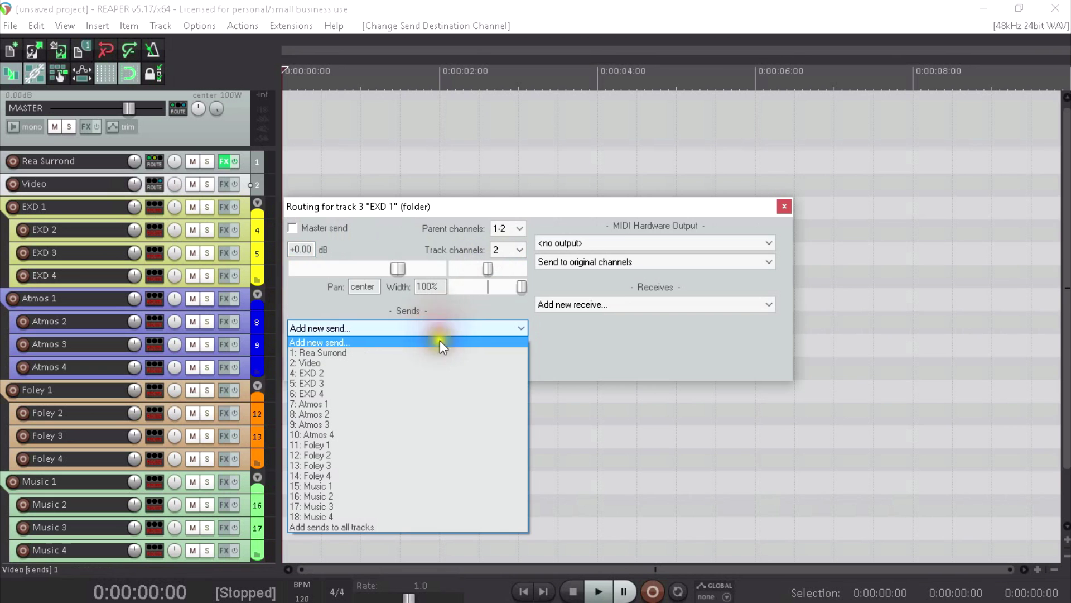
left_click(434, 352)
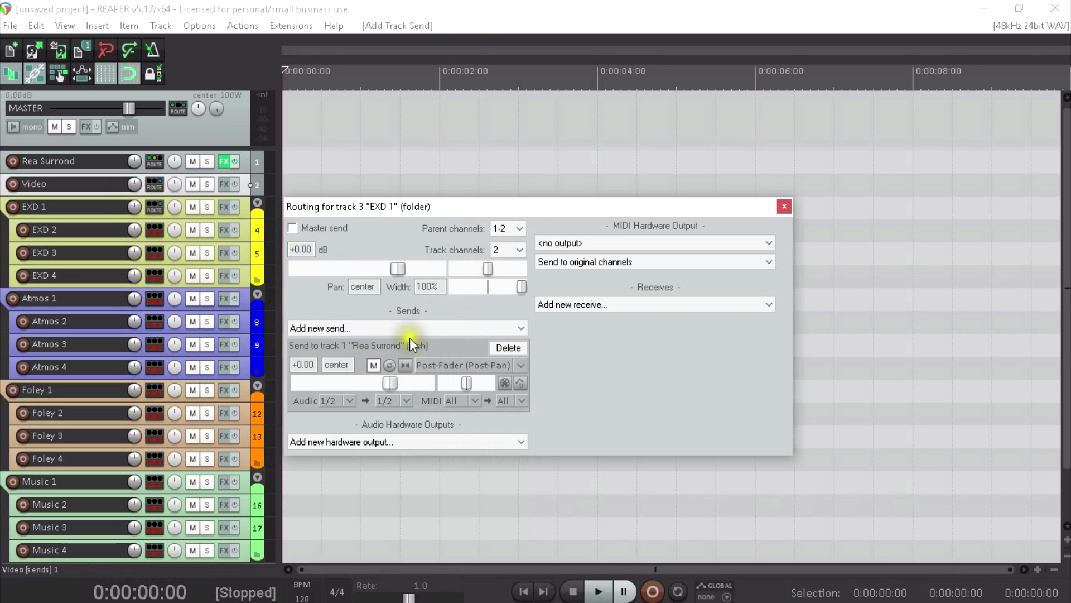
left_click(407, 400)
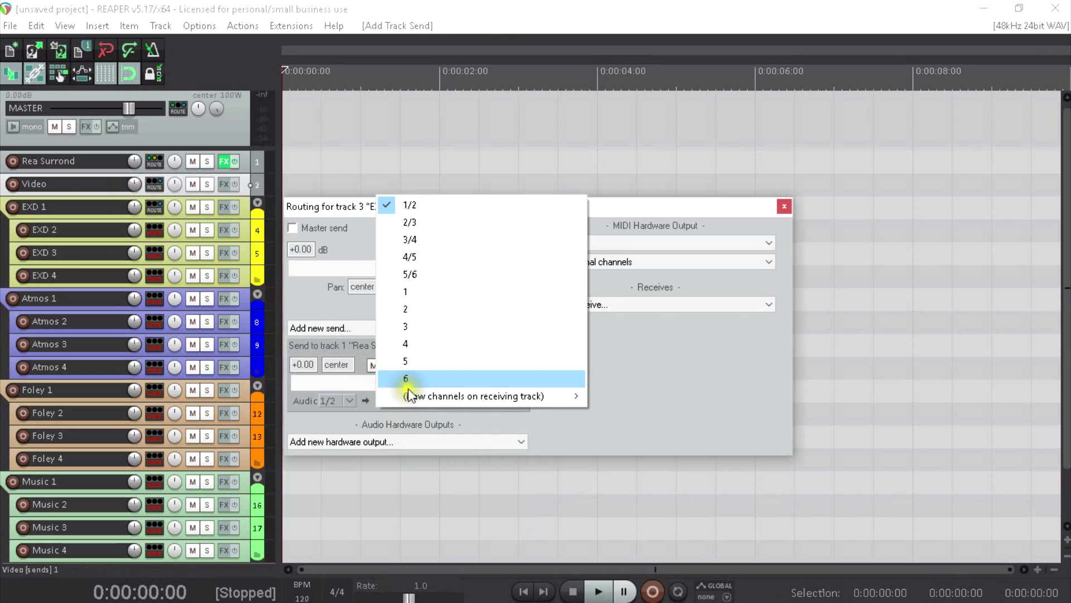
left_click(413, 292)
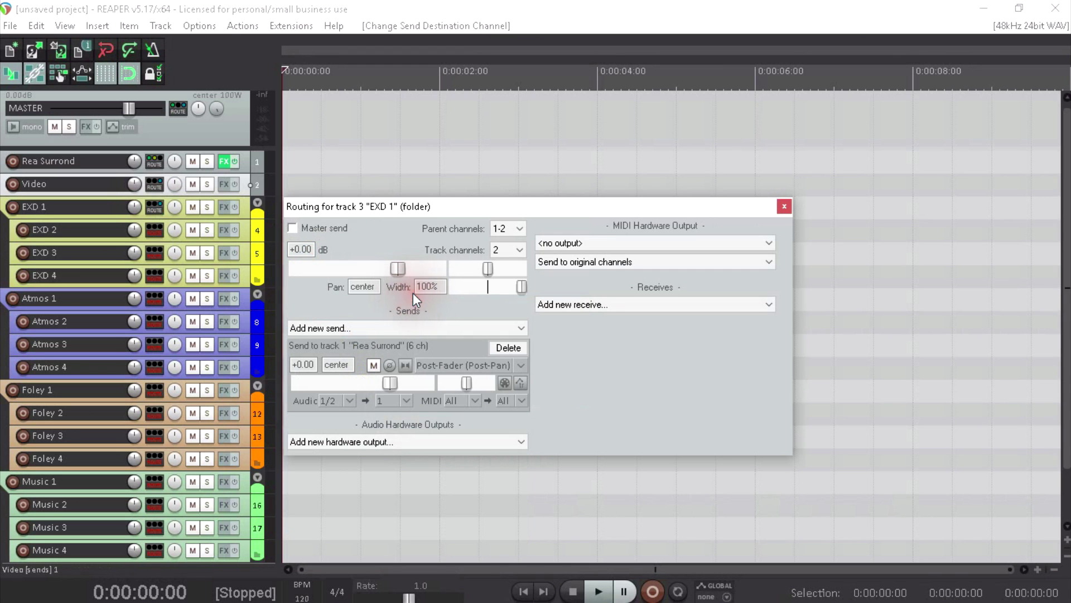
left_click(783, 207)
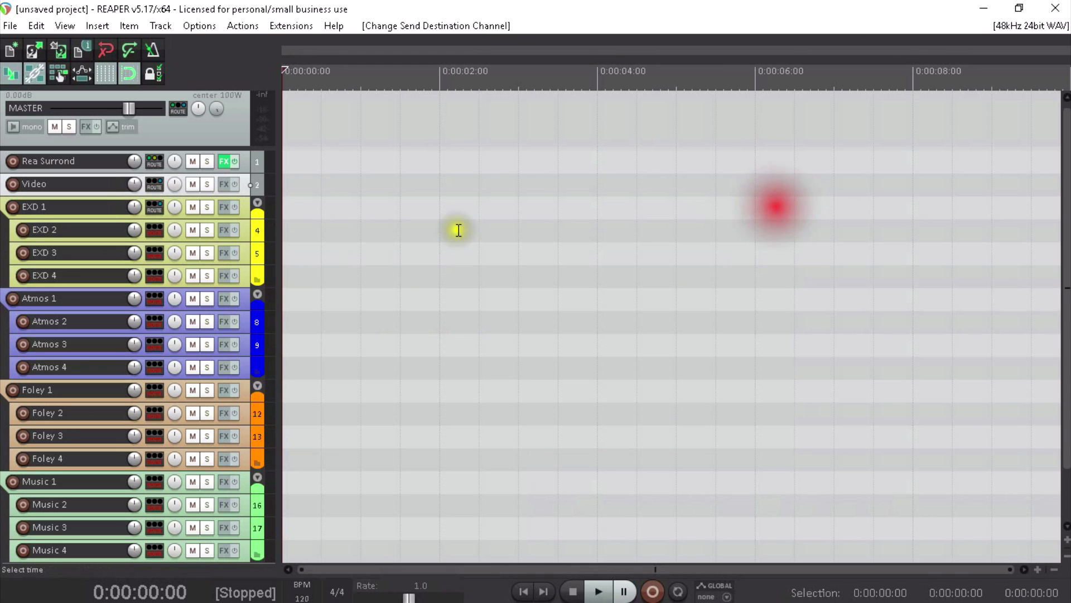
left_click(151, 232)
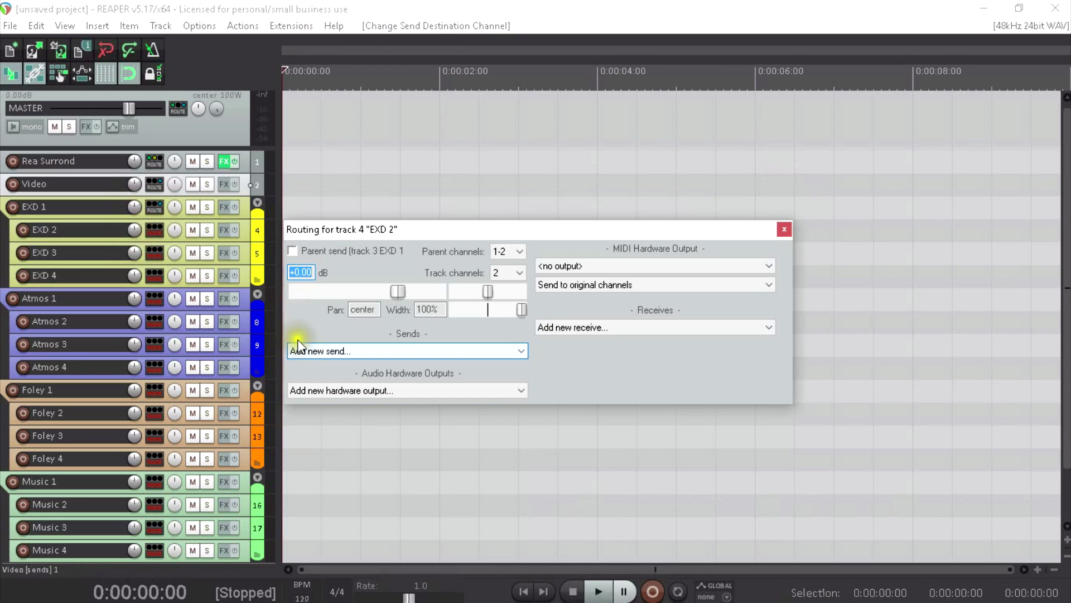
left_click(331, 352)
left_click(328, 375)
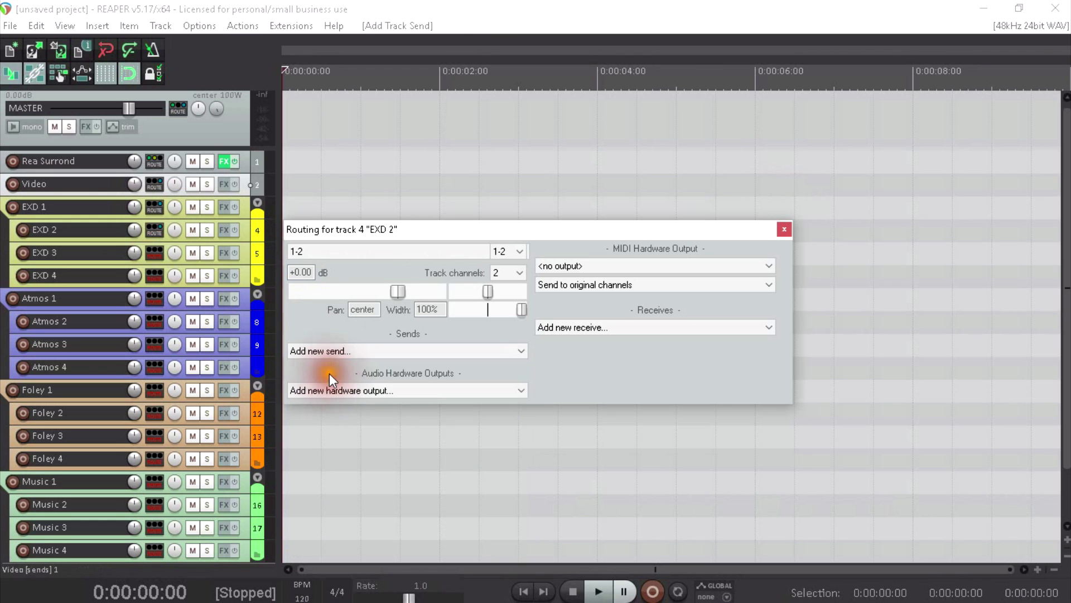
left_click(403, 423)
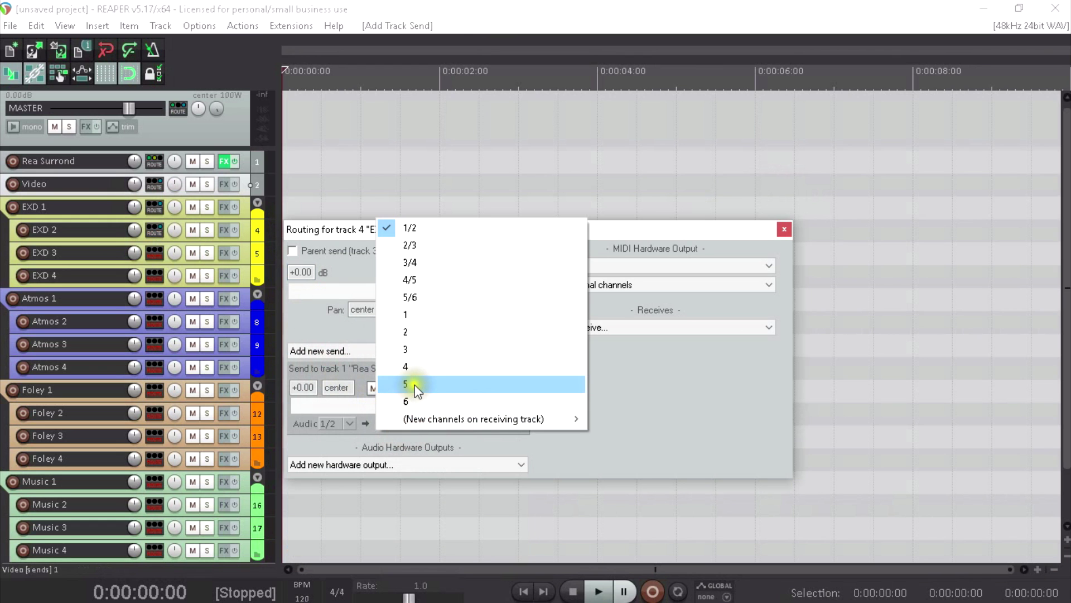
left_click(410, 349)
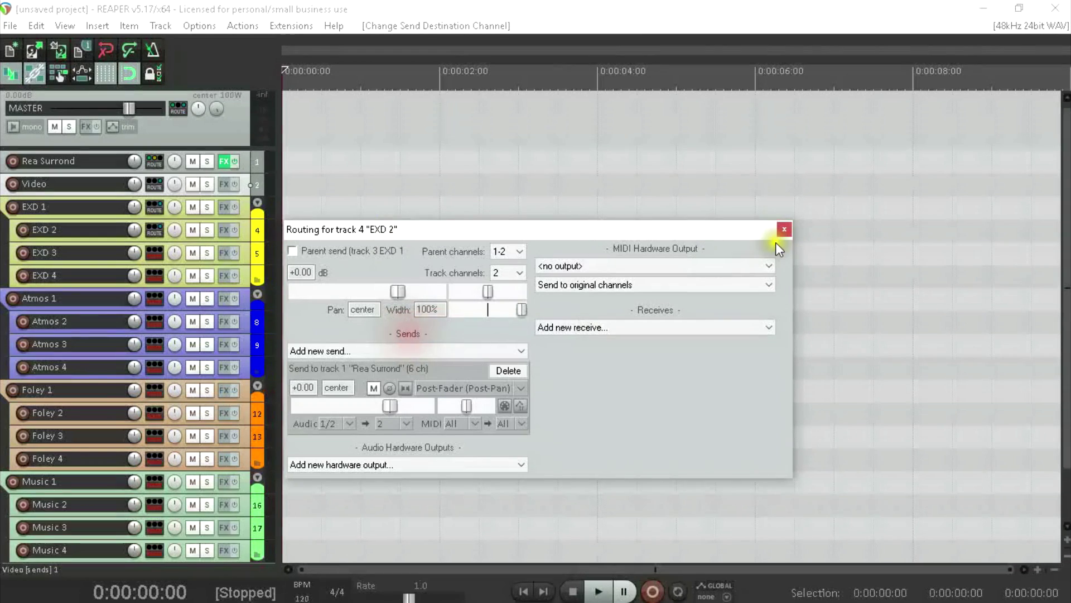
left_click(784, 229)
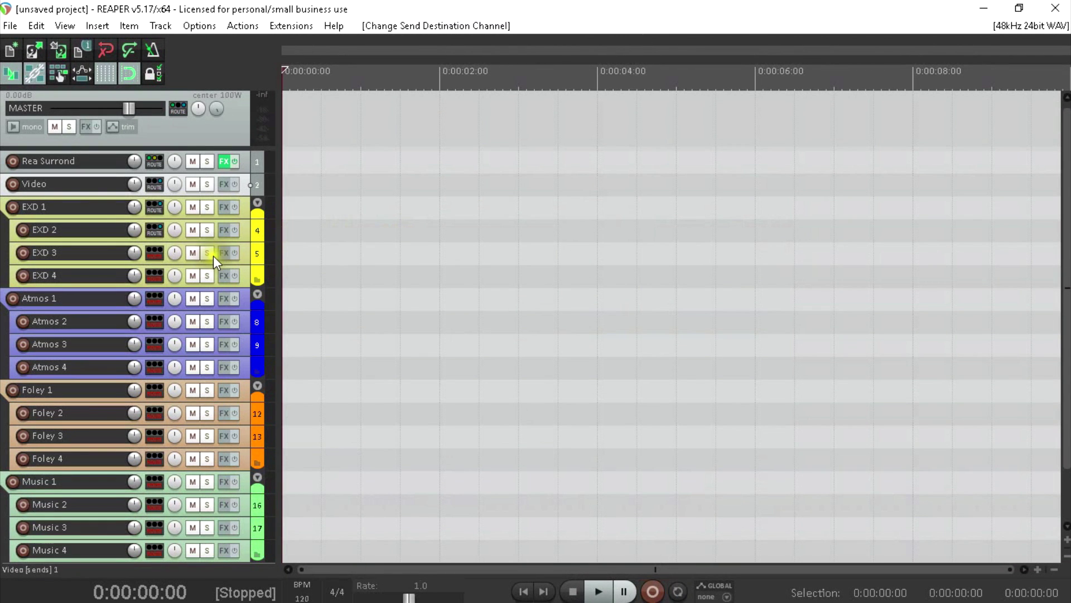
Send EXD 3 to Rea Surround channel 4 and EXD 4 to channel 5.
left_click(158, 253)
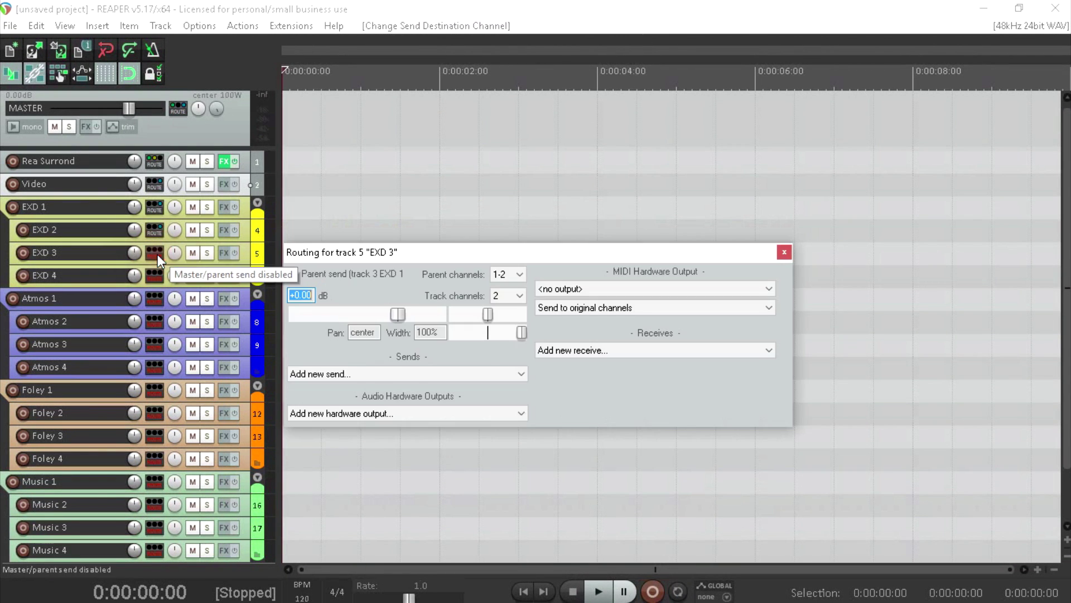
left_click(459, 377)
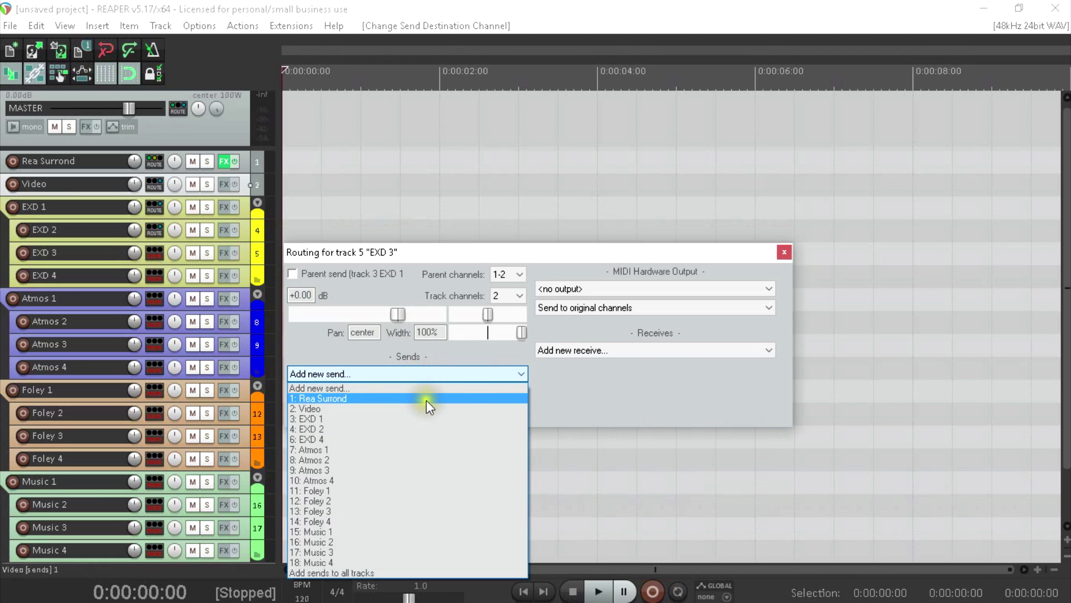
left_click(426, 400)
left_click(405, 447)
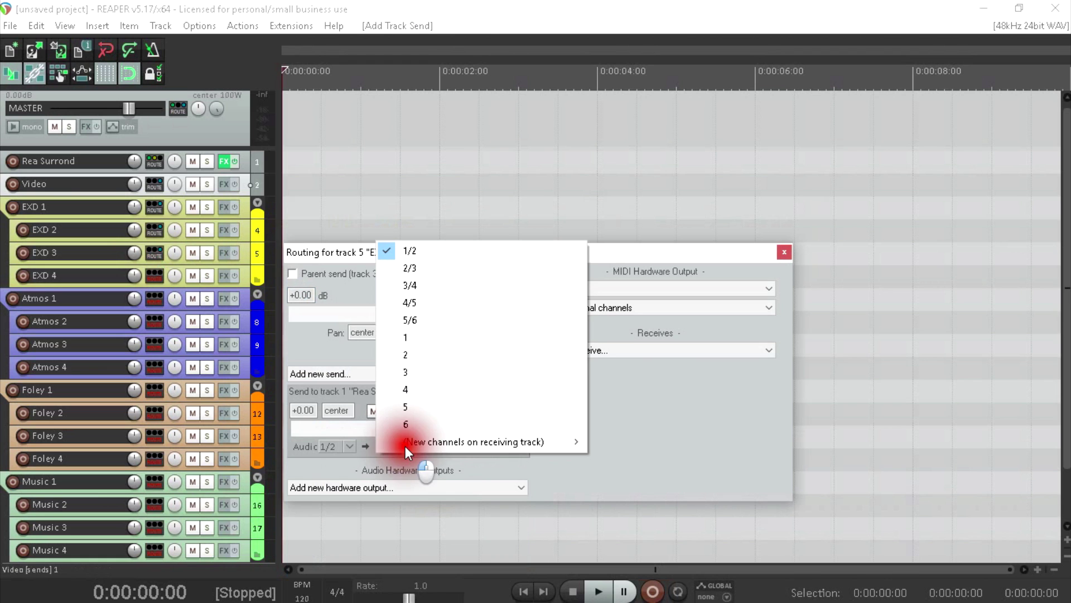
left_click(413, 392)
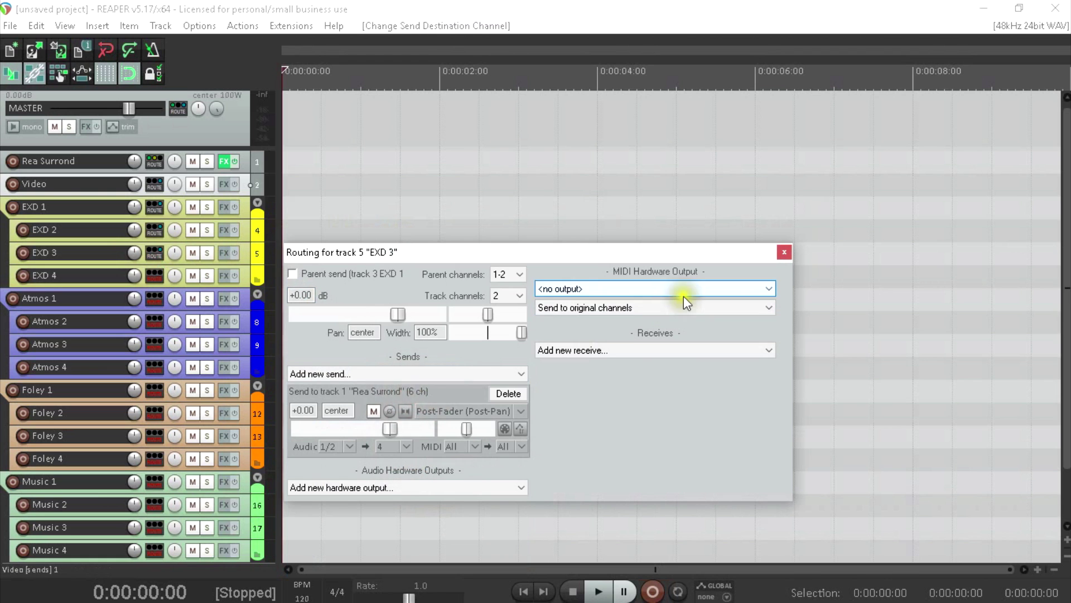
left_click(782, 255)
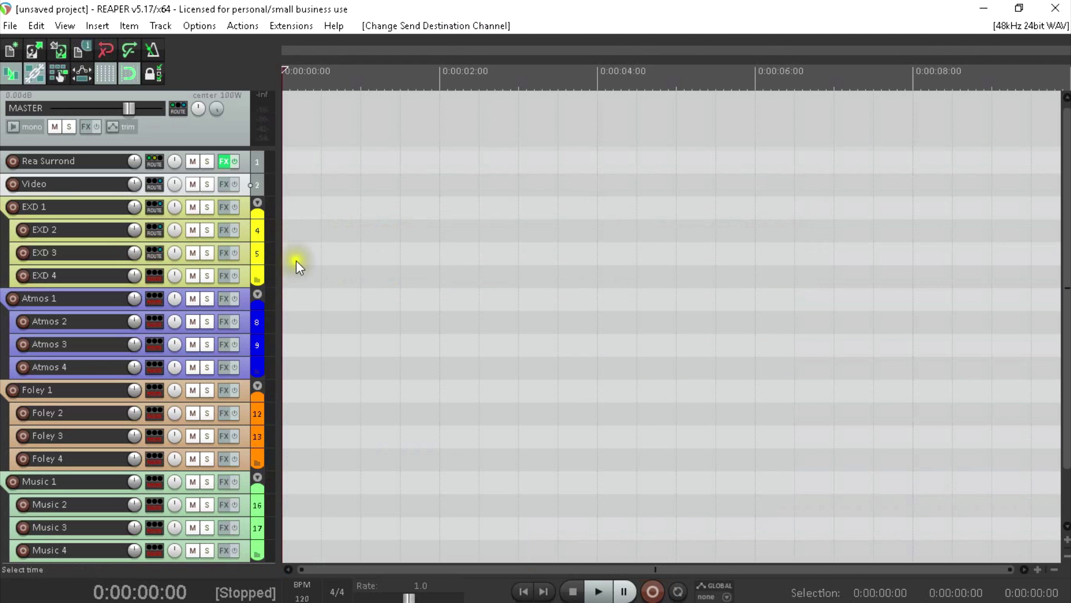
left_click(152, 275)
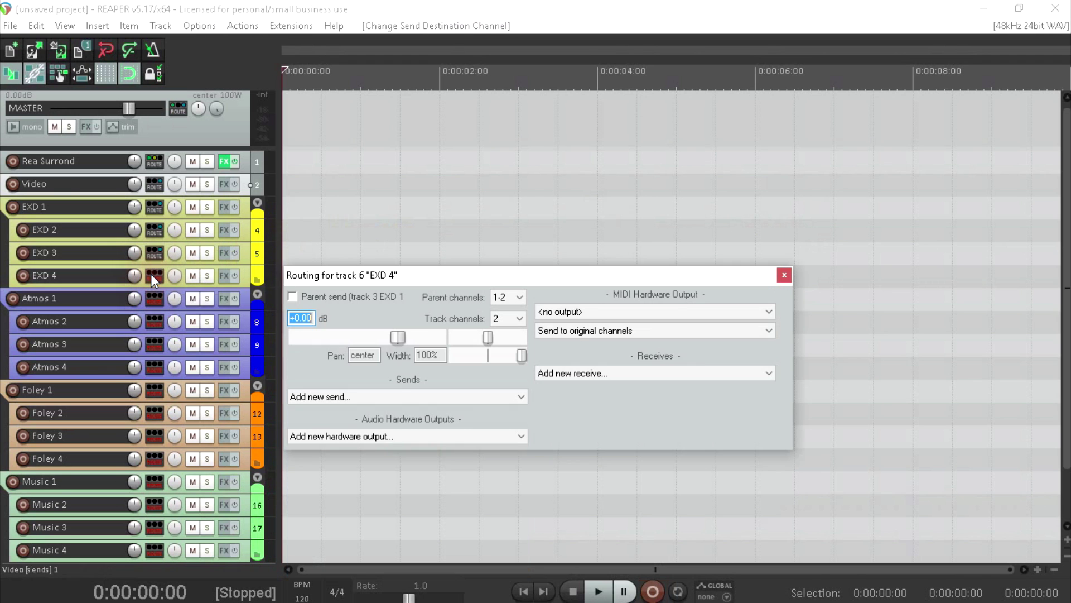
left_click(385, 393)
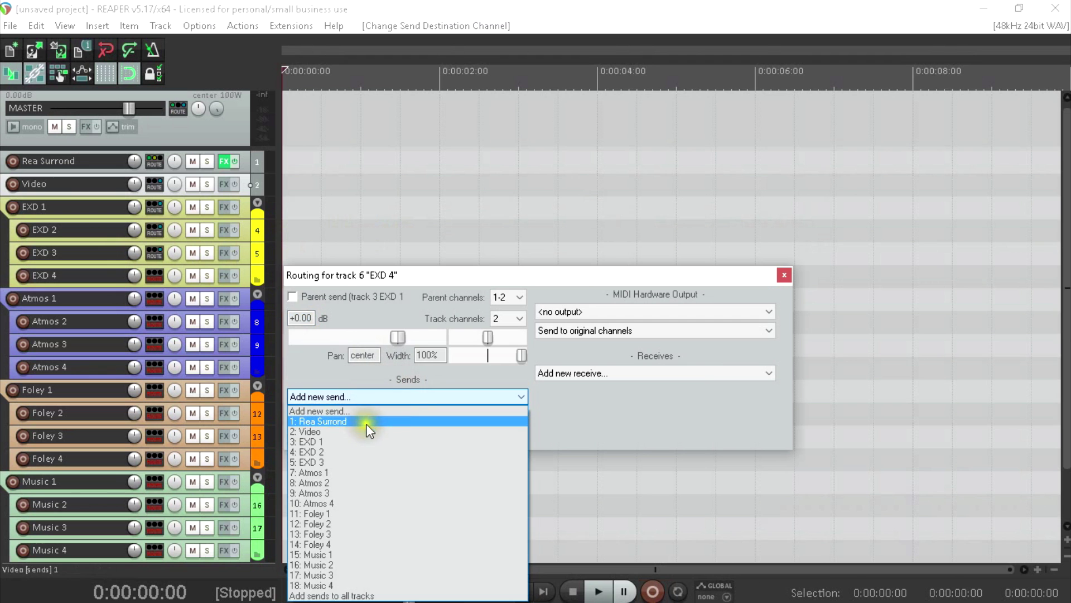
left_click(366, 422)
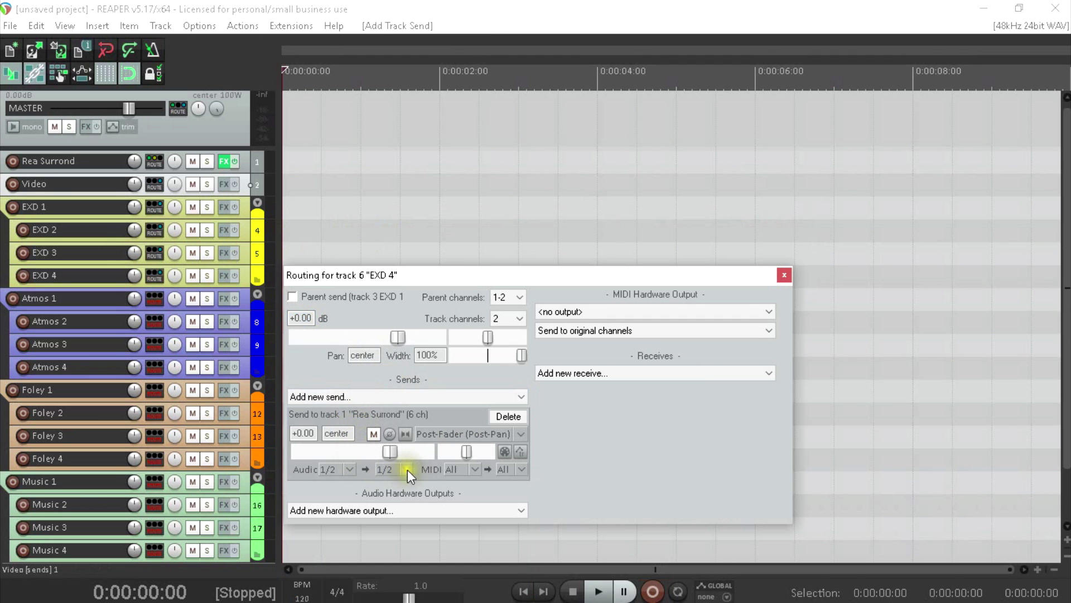
left_click(379, 470)
left_click(413, 436)
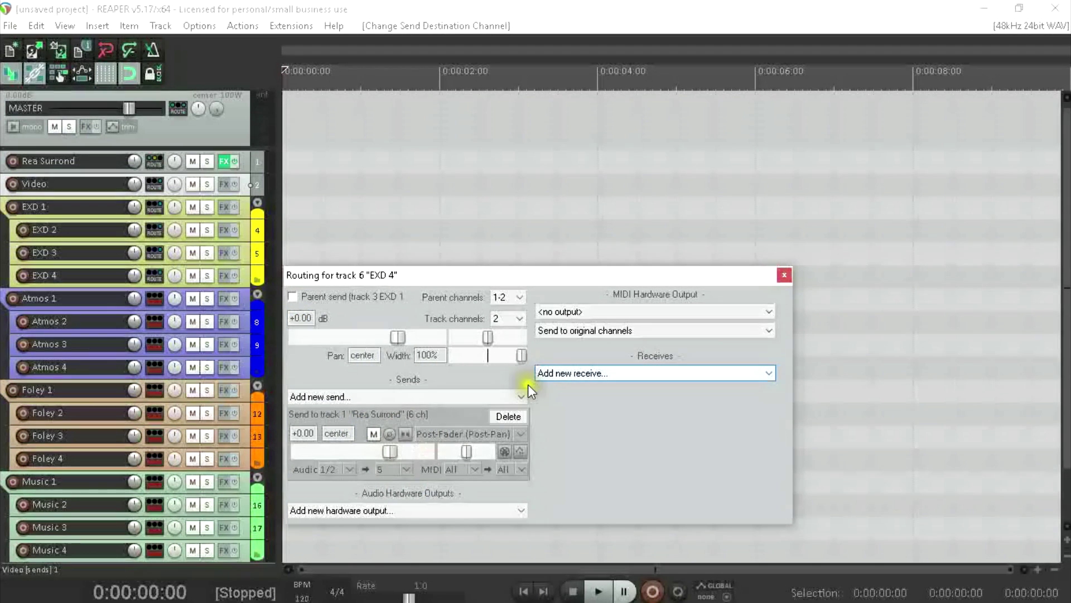
left_click(784, 275)
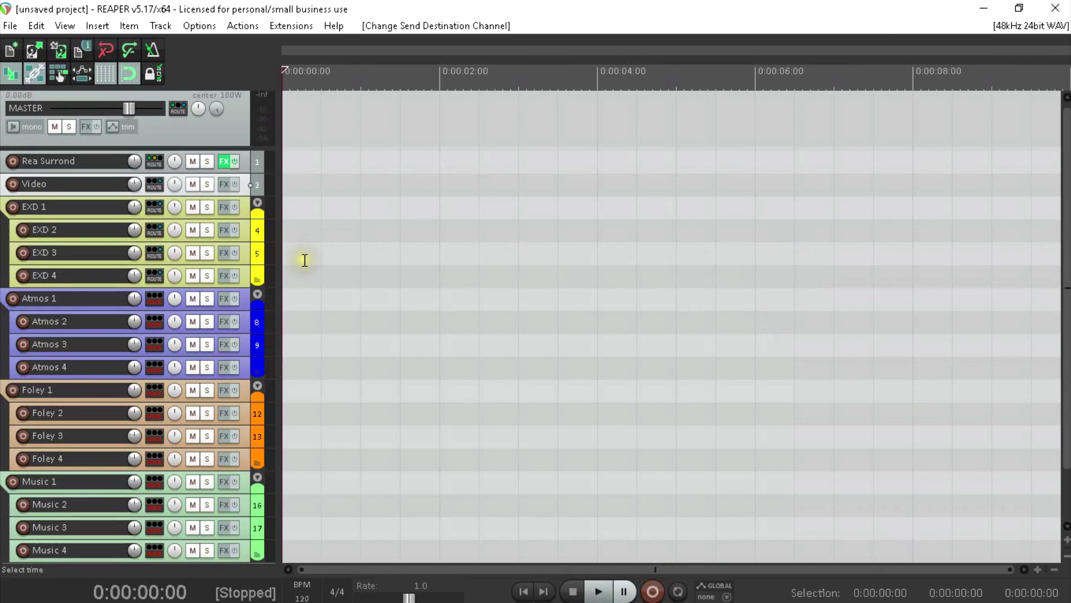
Send Atmos 1 to Rea Surround on destination channel 6.
left_click(148, 301)
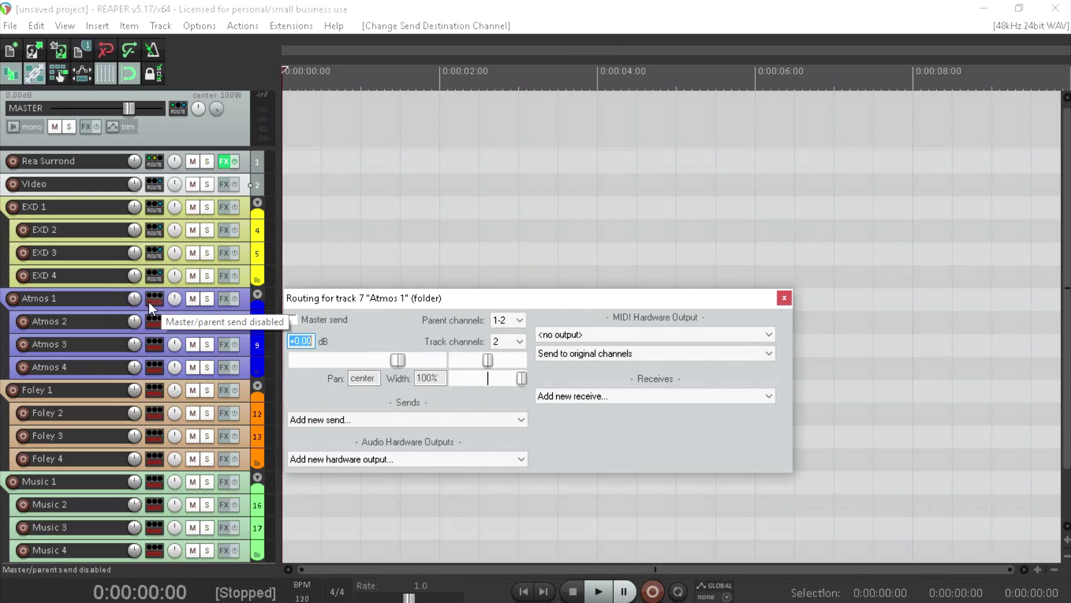
left_click(442, 419)
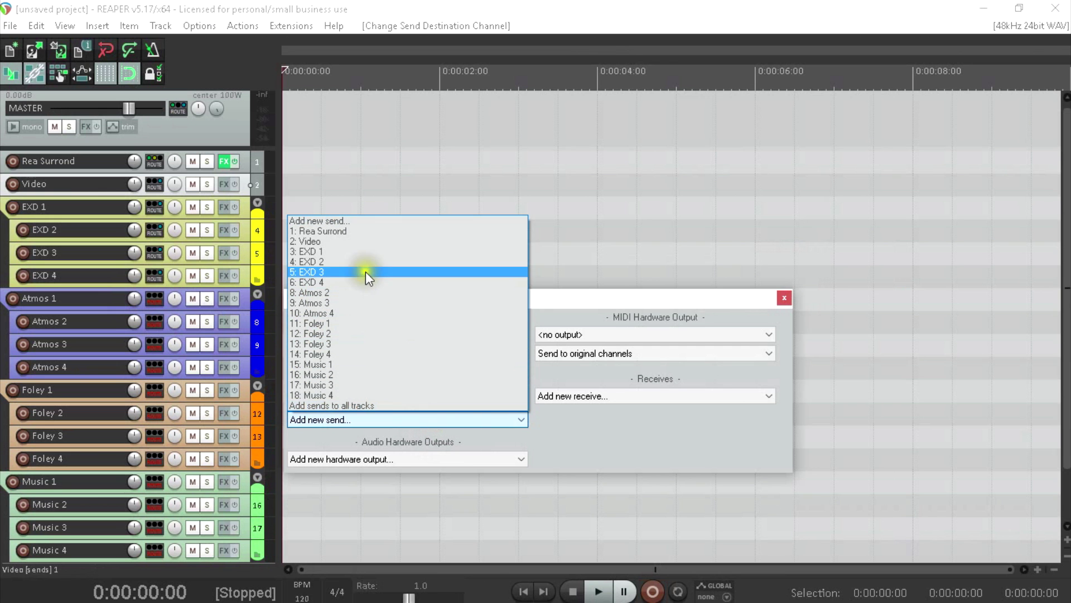
left_click(366, 230)
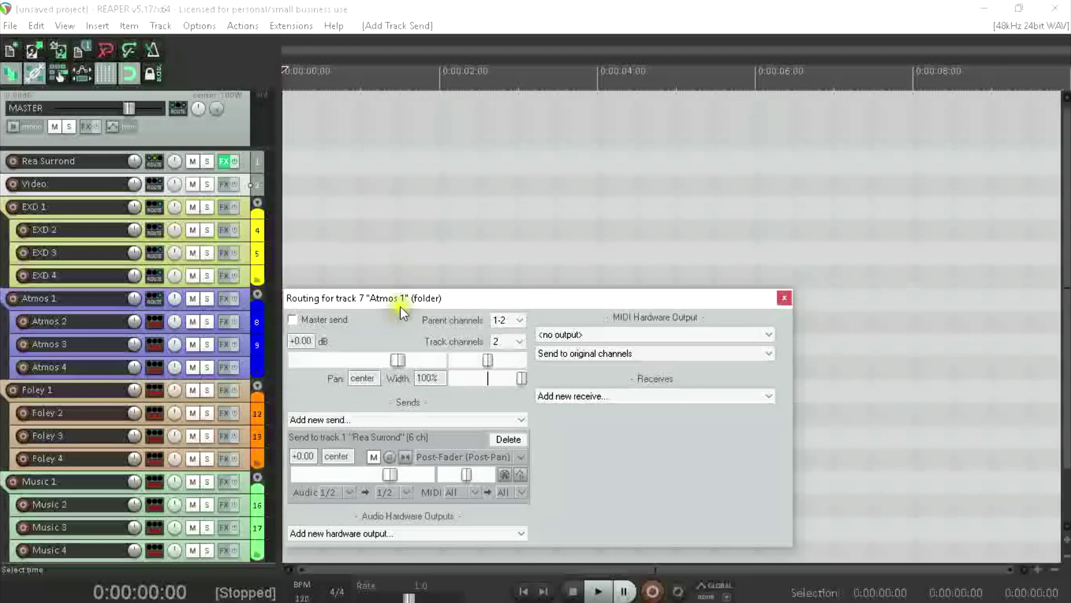
left_click(403, 491)
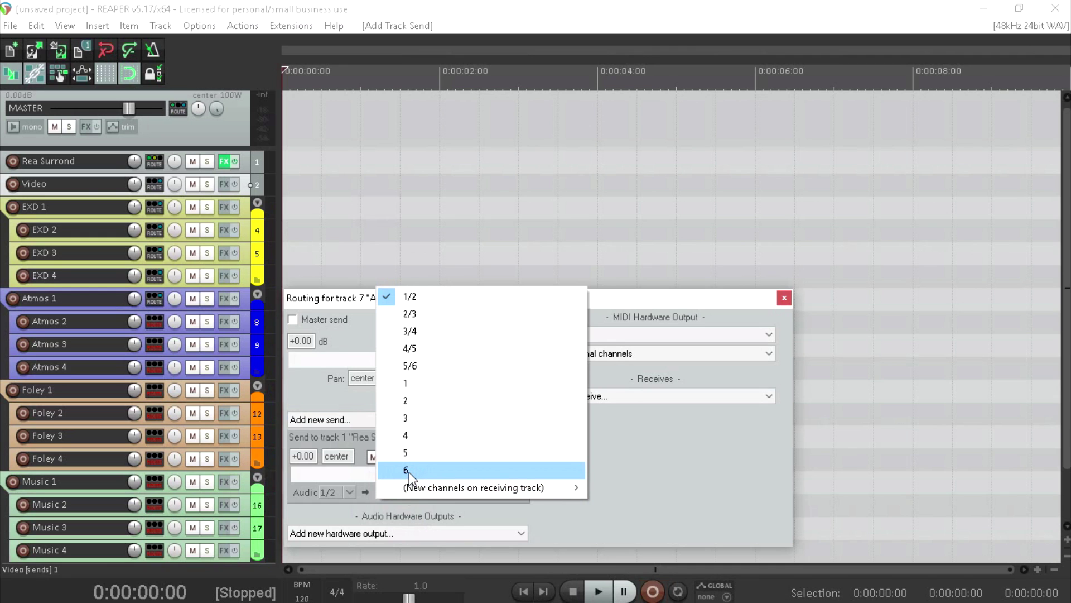
left_click(410, 472)
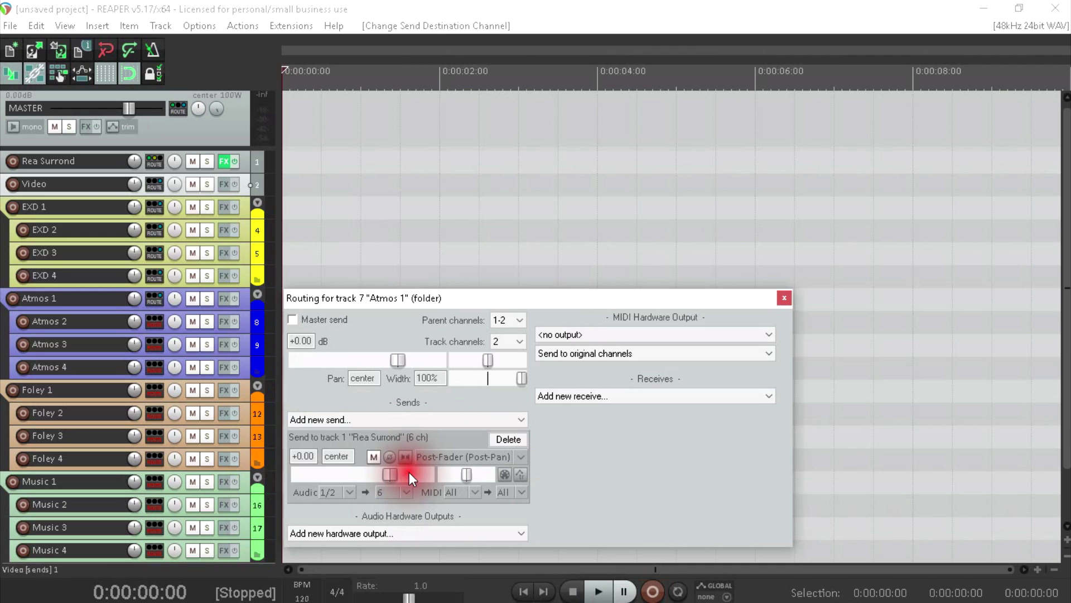
left_click(783, 298)
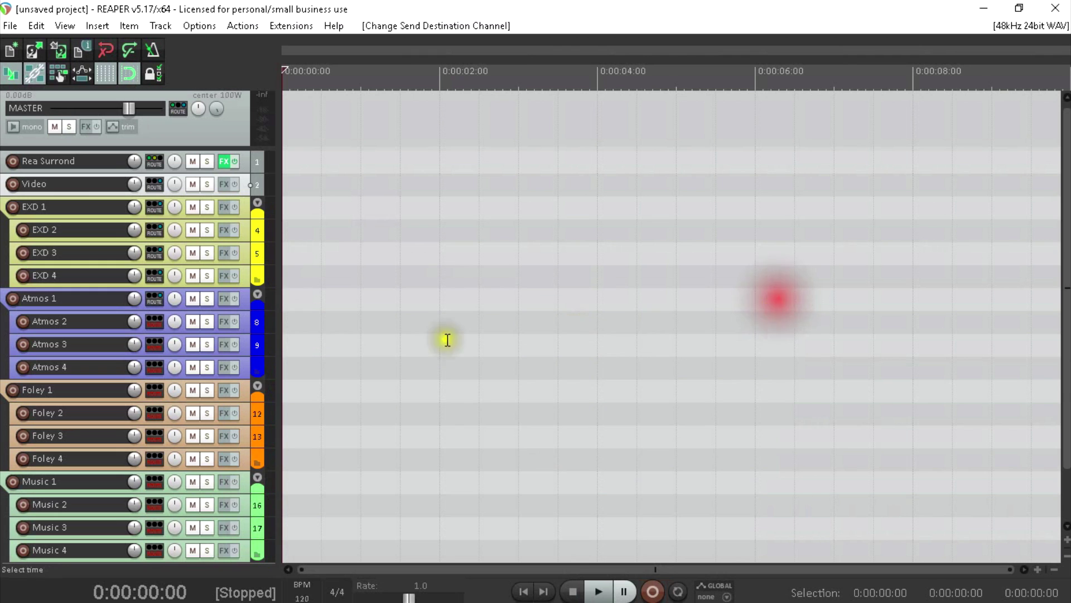
Send Atmos 2 to Rea Surround on a new receiving channel 7.
left_click(149, 320)
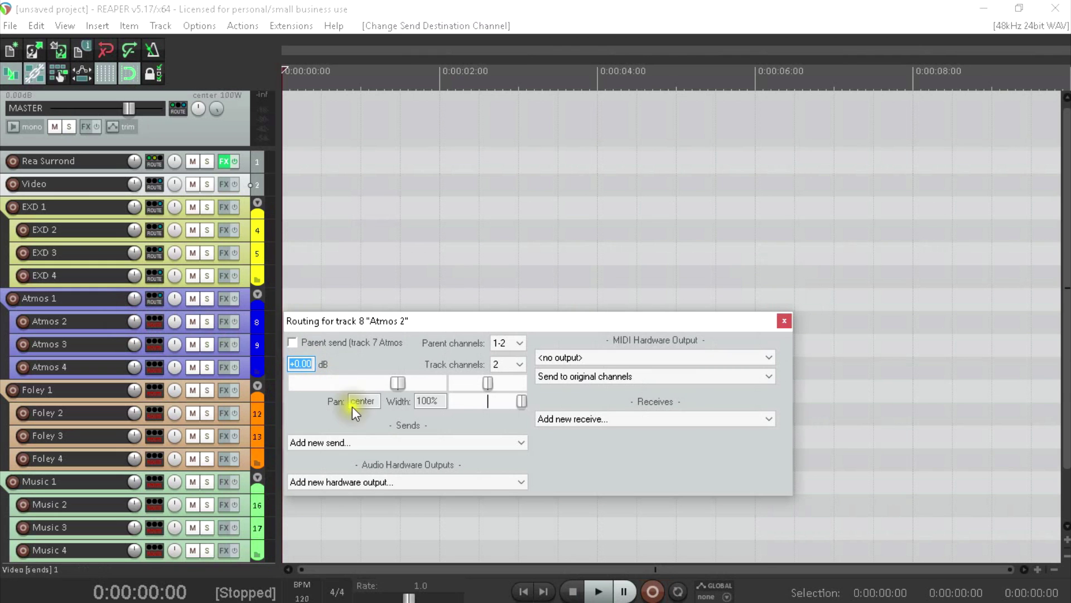
left_click(381, 443)
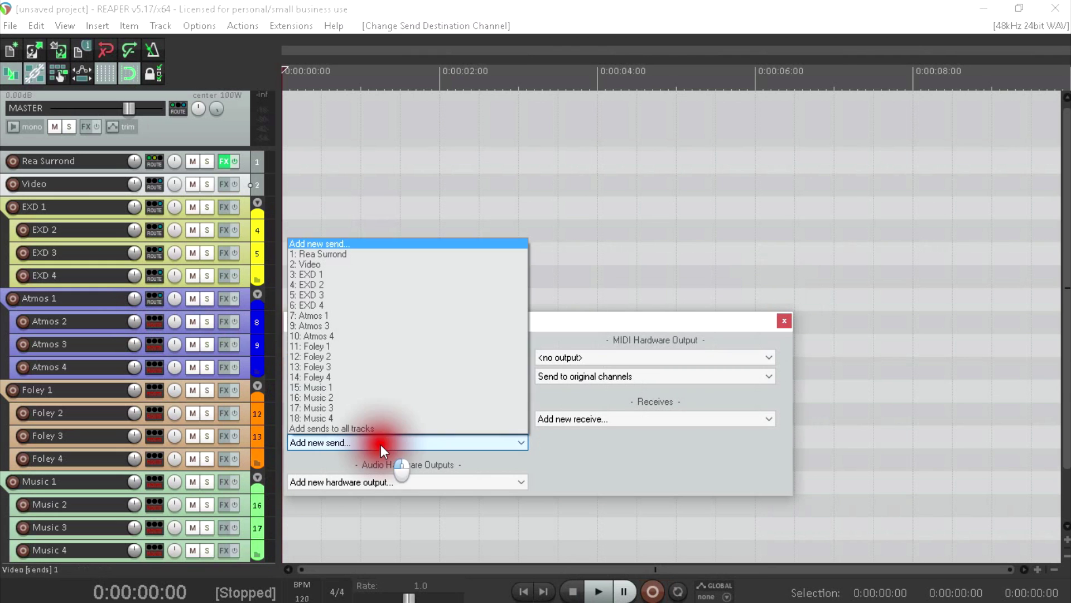
left_click(341, 254)
left_click(398, 513)
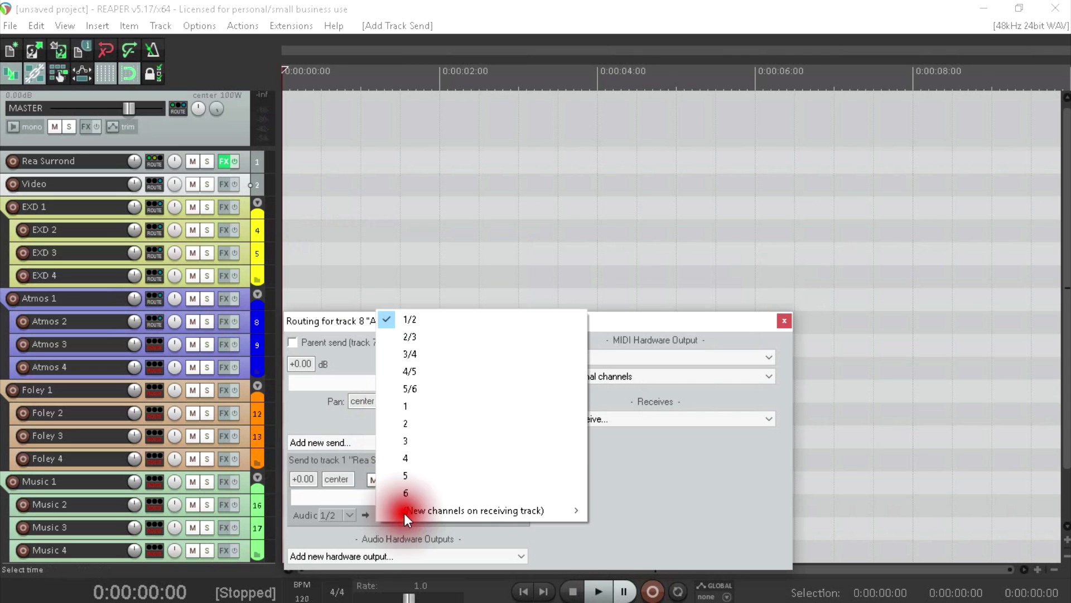
mouse_move(512, 516)
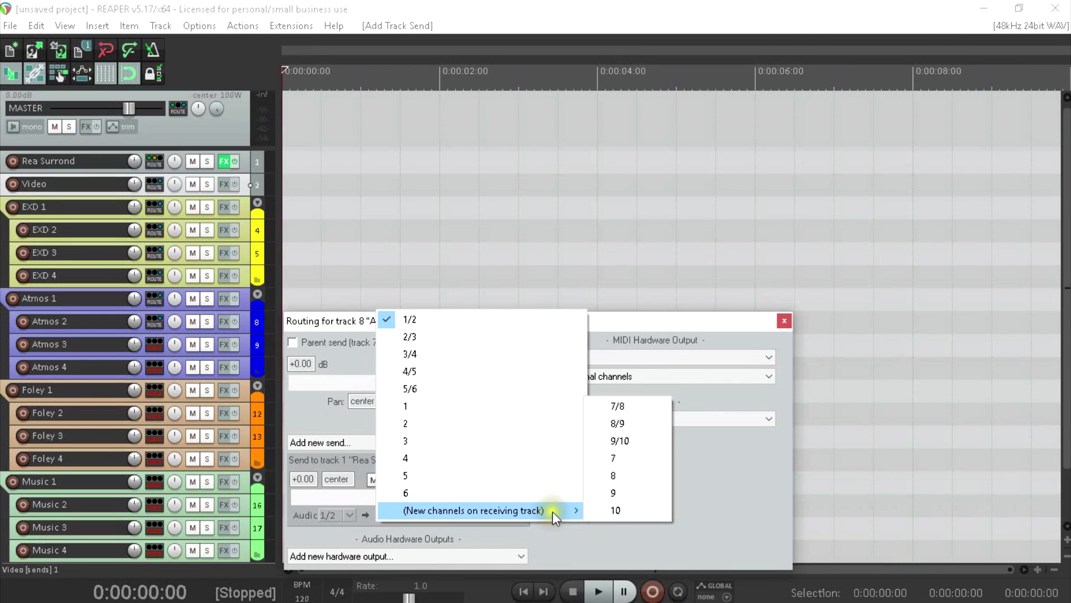
left_click(614, 458)
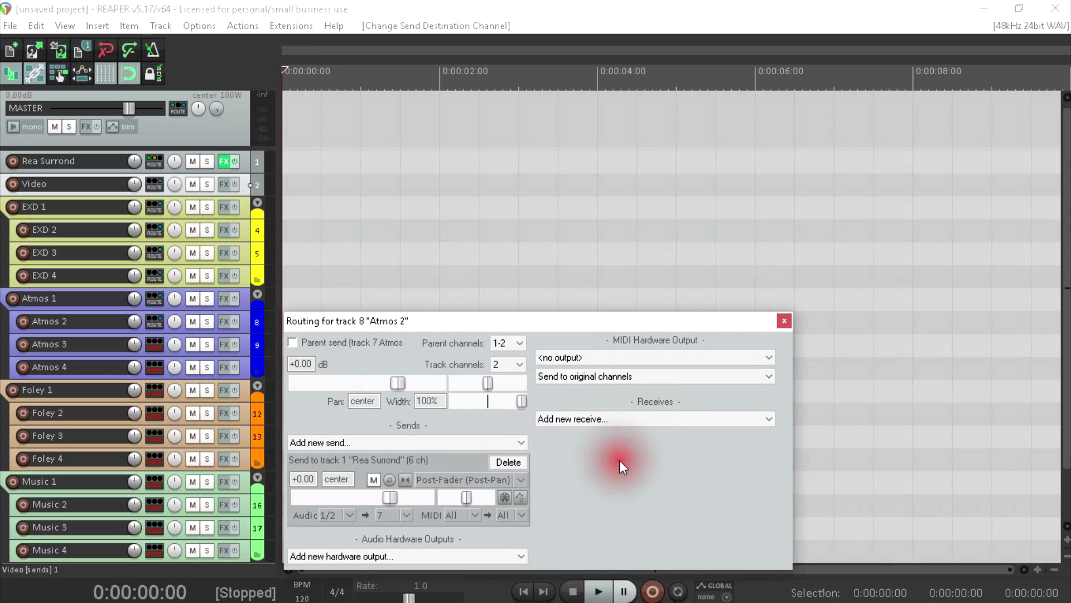
Send Atmos 3 to Rea Surround on destination channel 8.
left_click(784, 322)
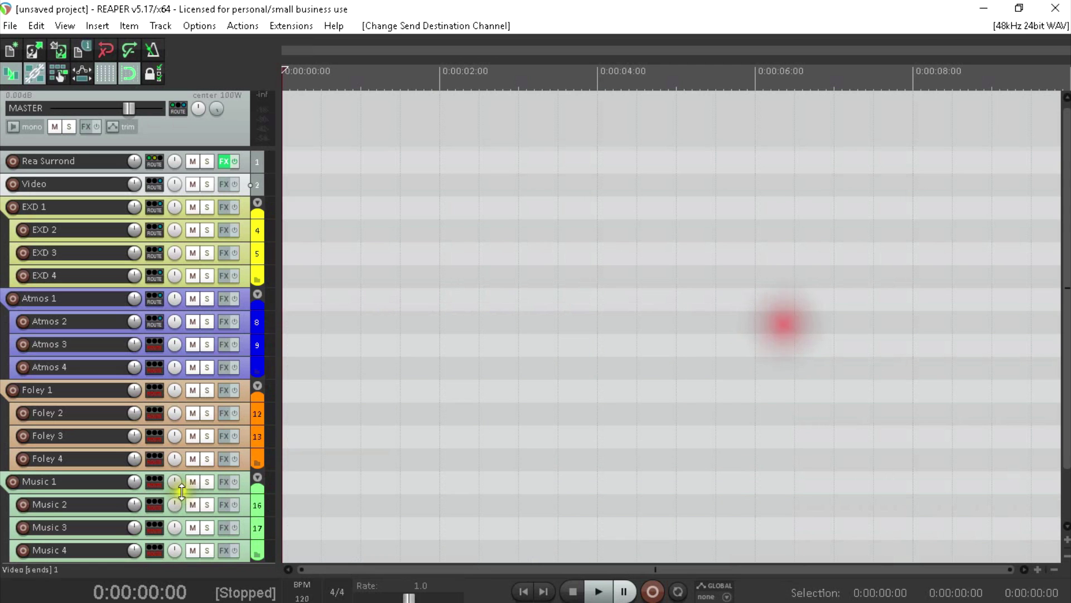
left_click(154, 343)
left_click(322, 465)
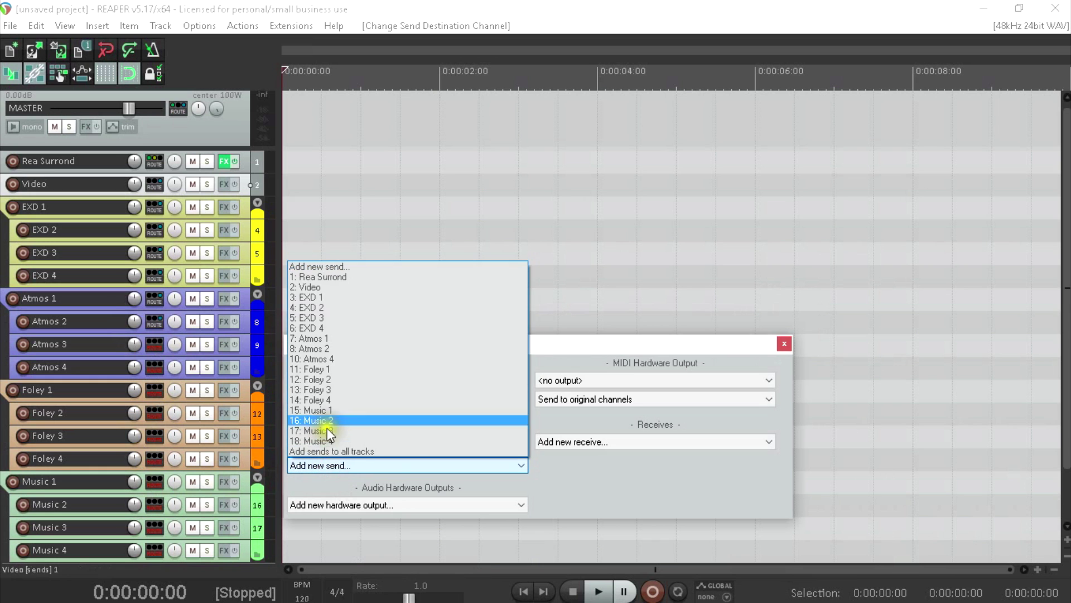
left_click(326, 277)
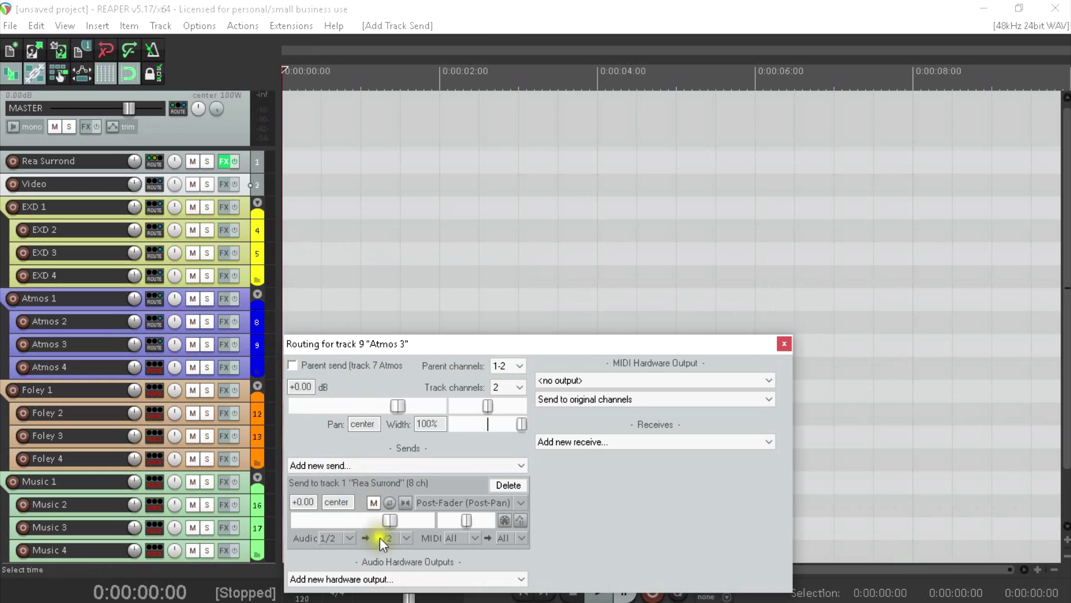
left_click(403, 539)
left_click(413, 514)
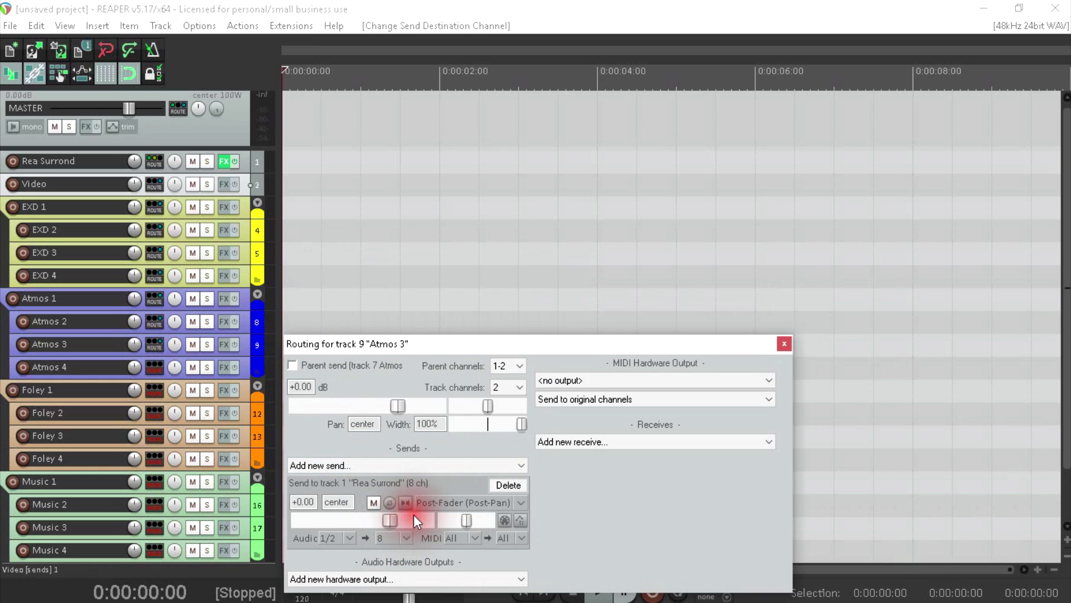
left_click(784, 343)
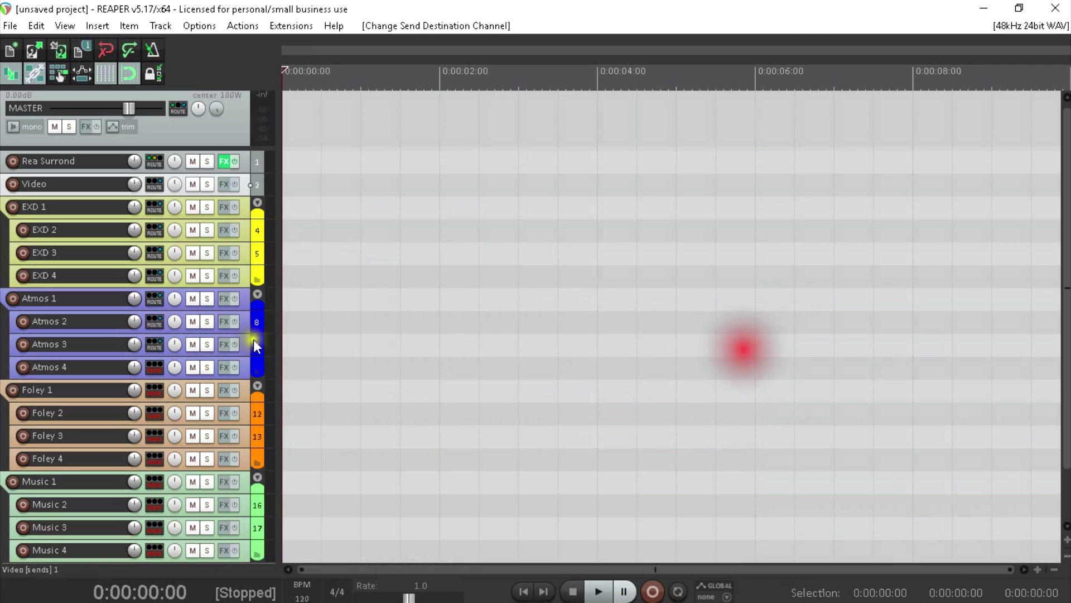
Send Atmos 4 to Rea Surround on a new receiving channel 9.
left_click(156, 367)
left_click(431, 489)
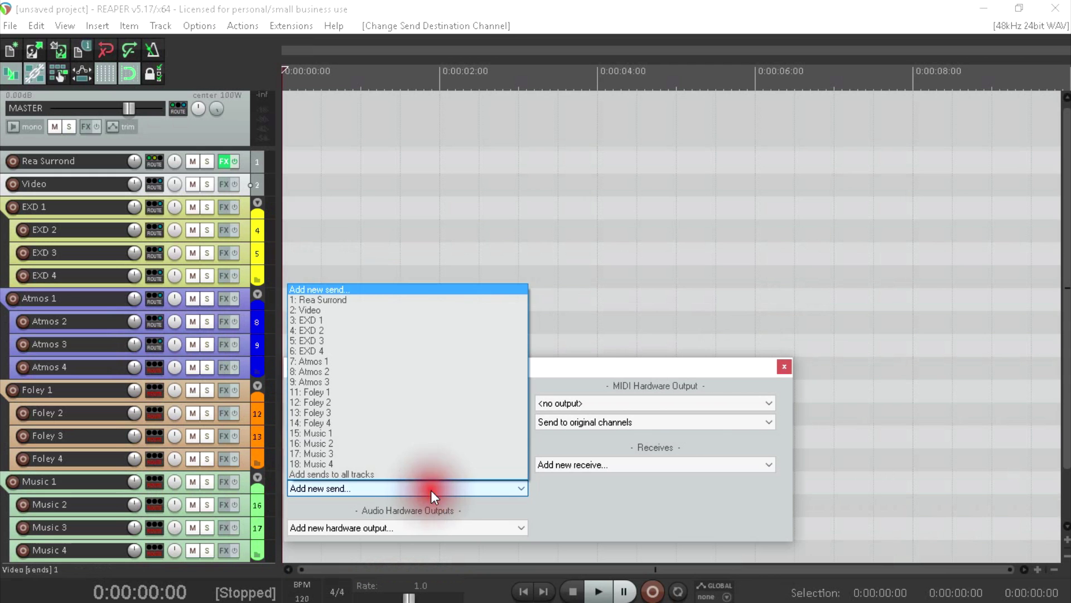
left_click(372, 301)
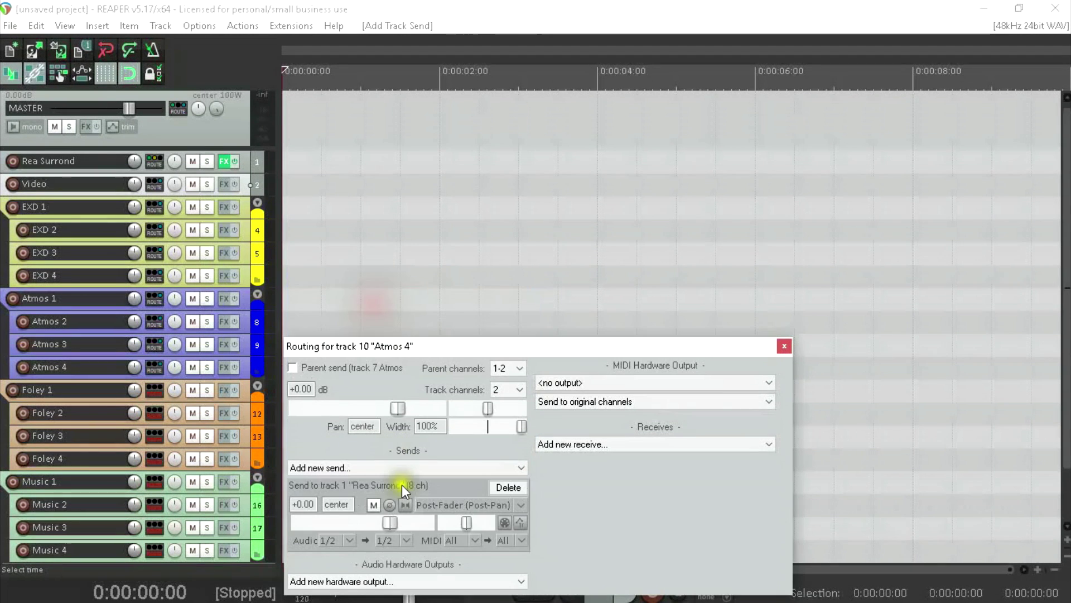
left_click(407, 540)
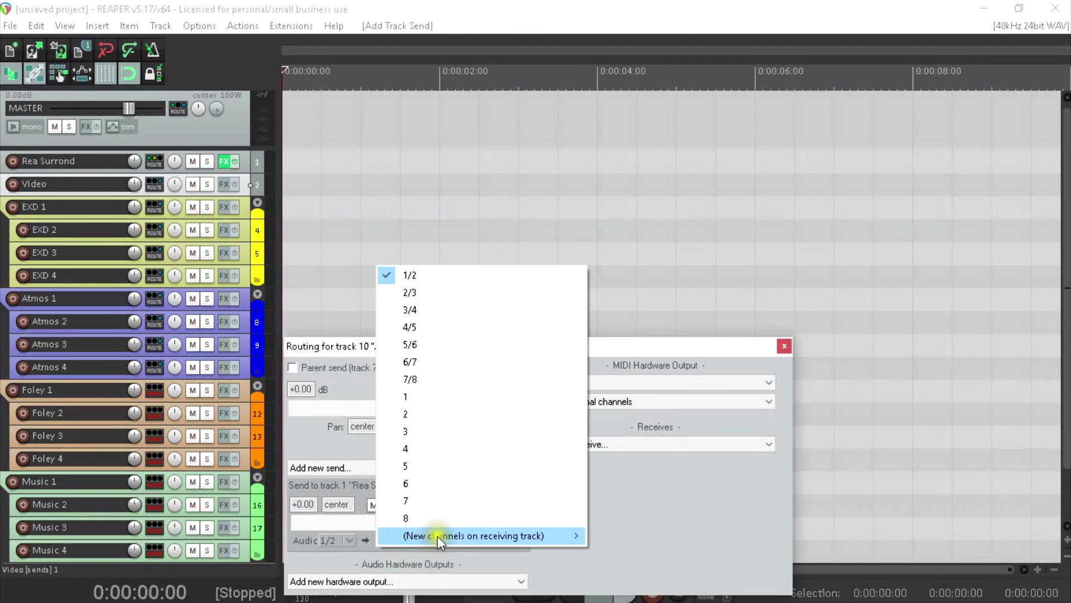
mouse_move(521, 537)
left_click(624, 488)
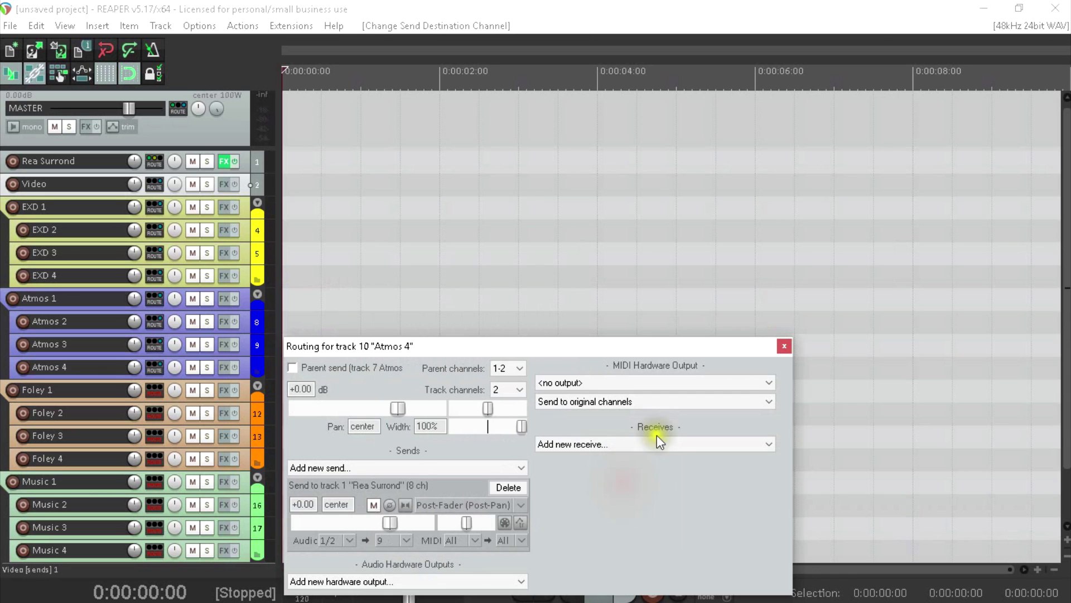
left_click(783, 346)
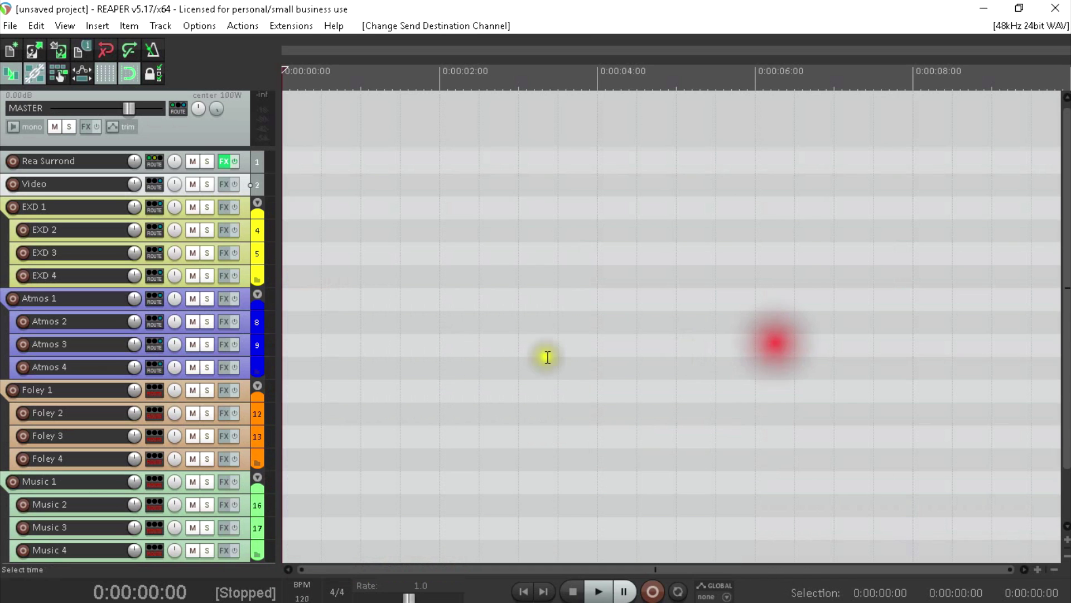
Send Foley 1 and Foley 2 to Rea Surround on channels 10 and 11.
left_click(153, 390)
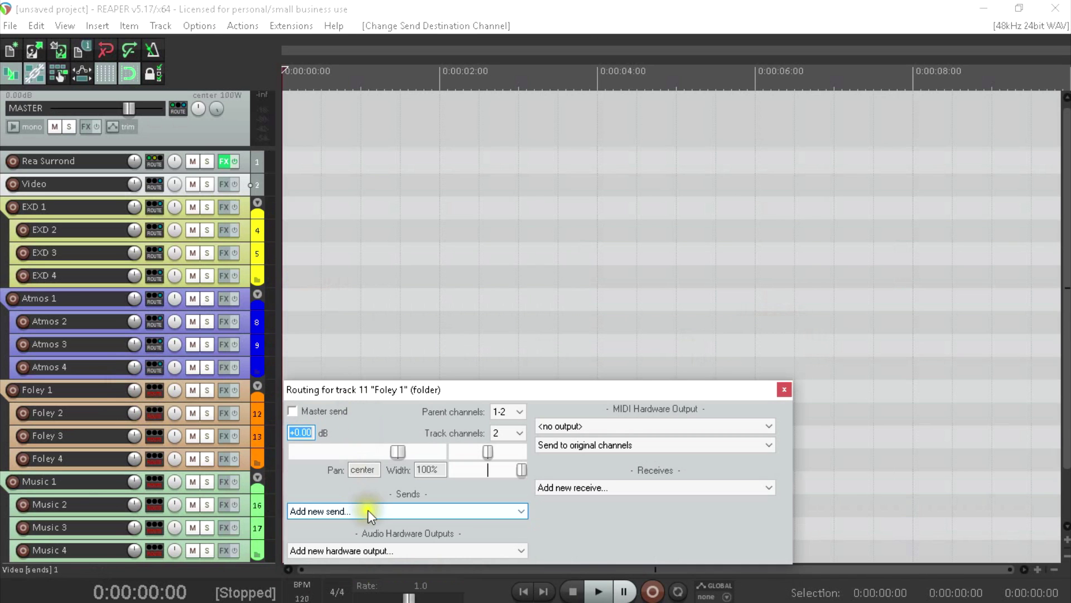
left_click(367, 512)
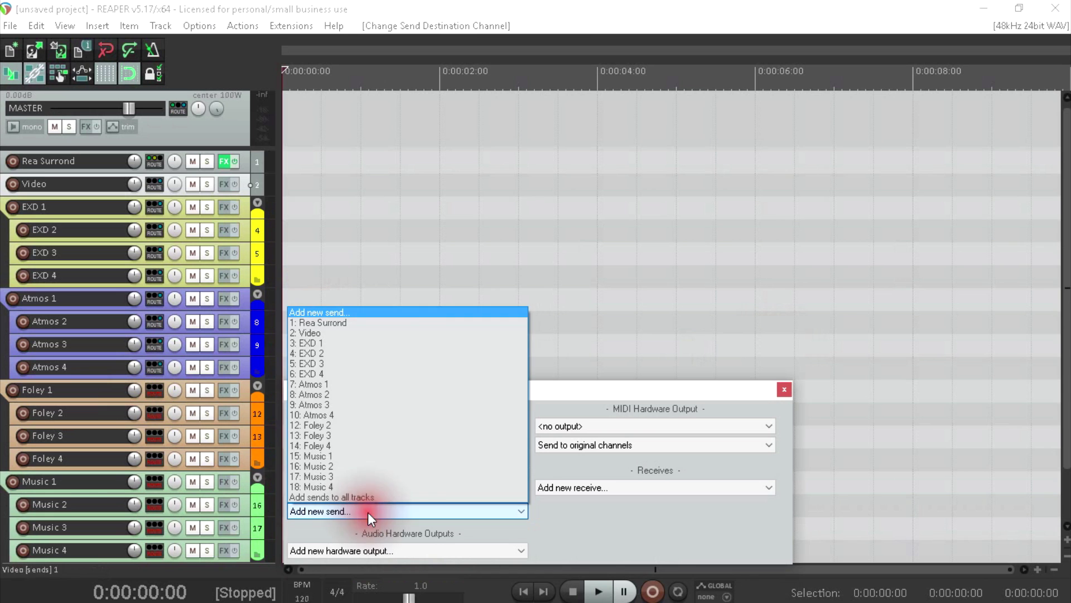
left_click(354, 324)
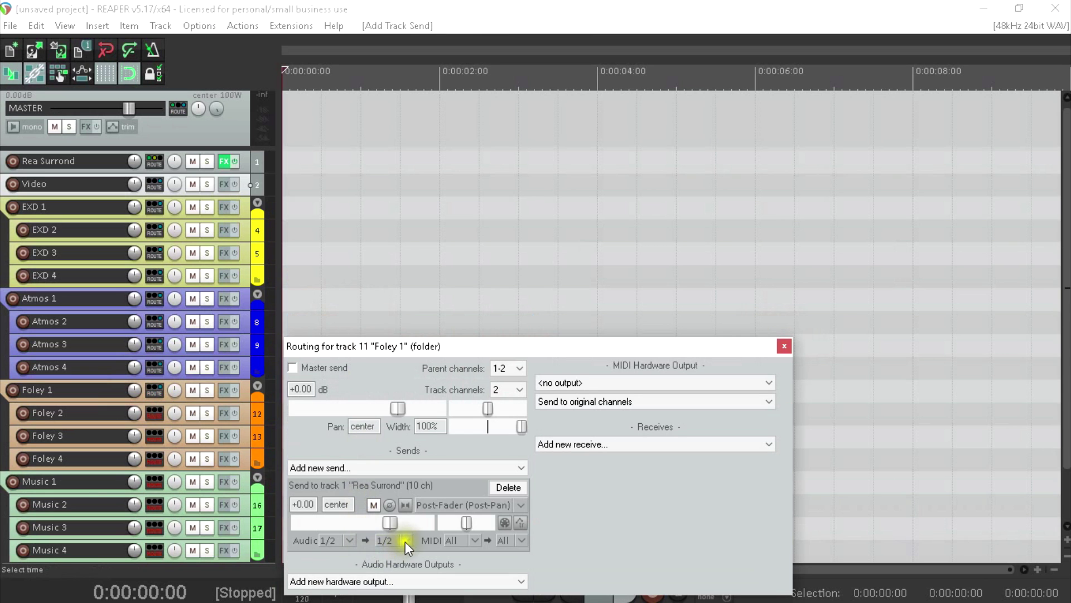
left_click(407, 541)
left_click(437, 513)
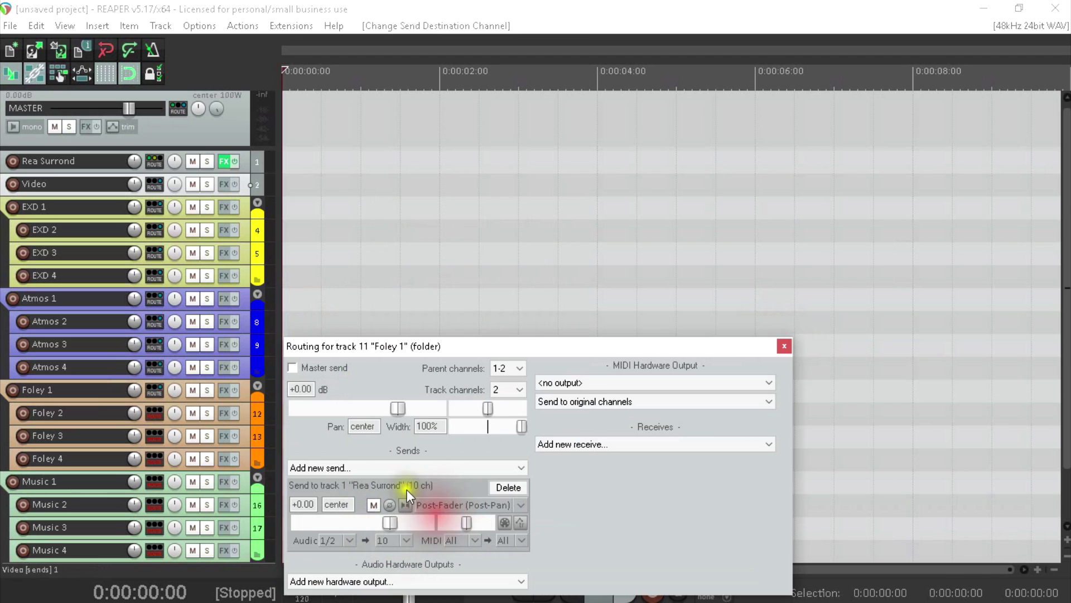
left_click(154, 413)
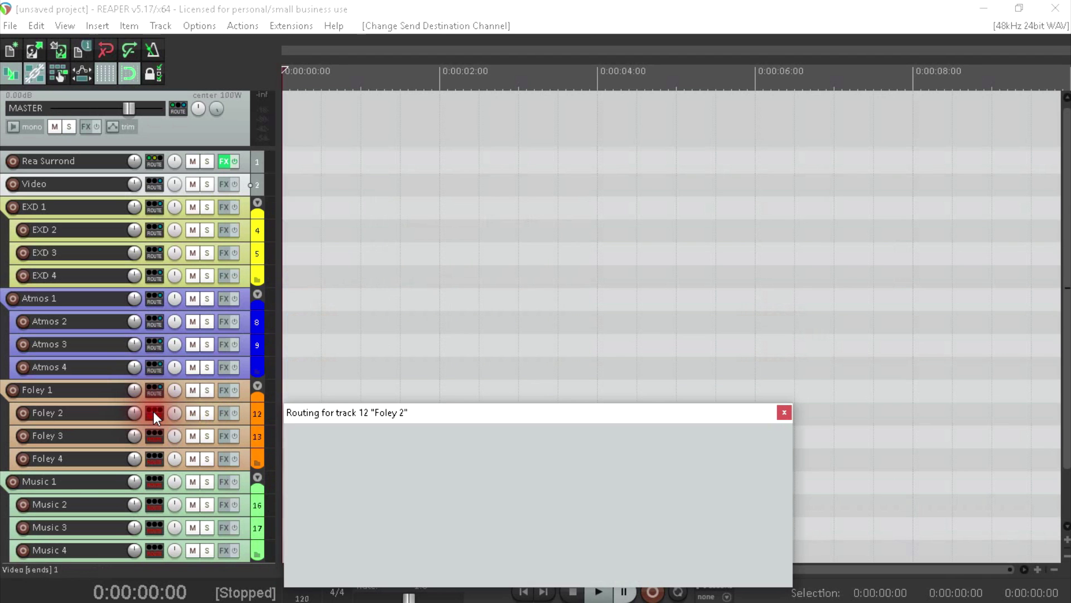
left_click(449, 535)
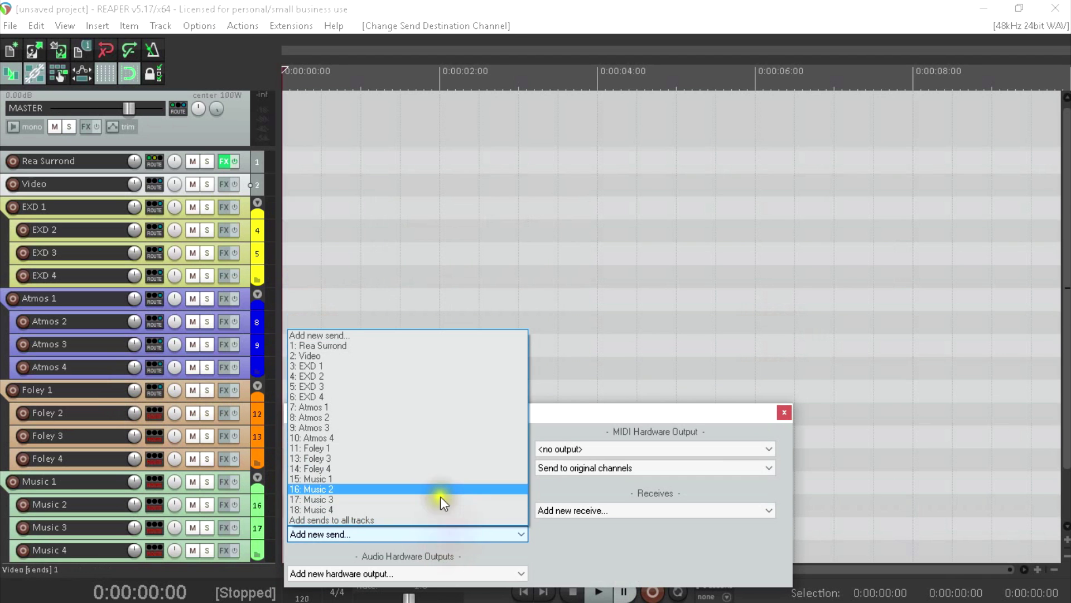
left_click(425, 346)
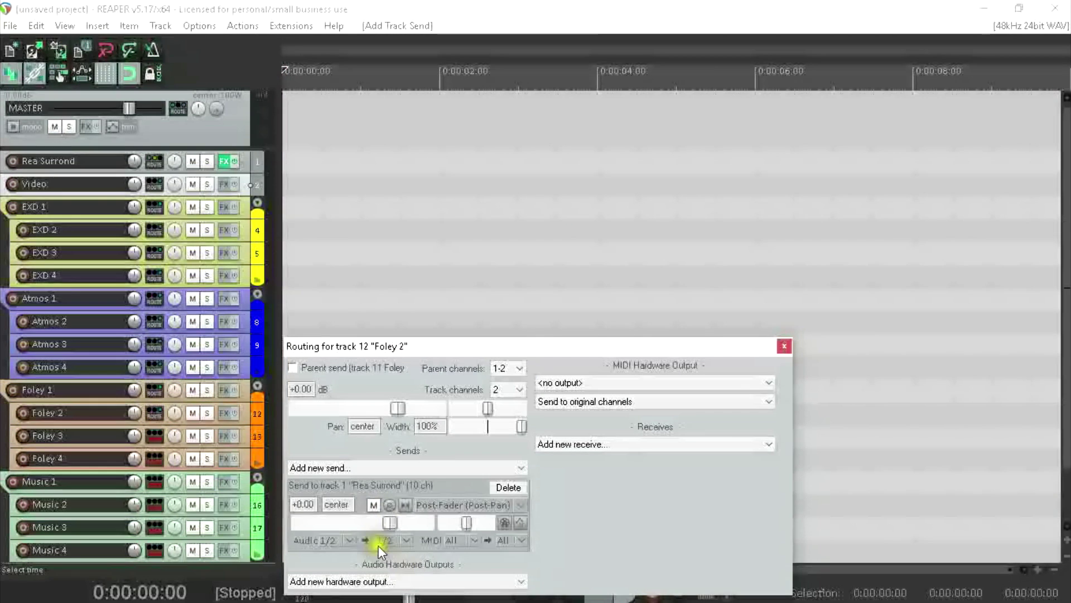
left_click(380, 542)
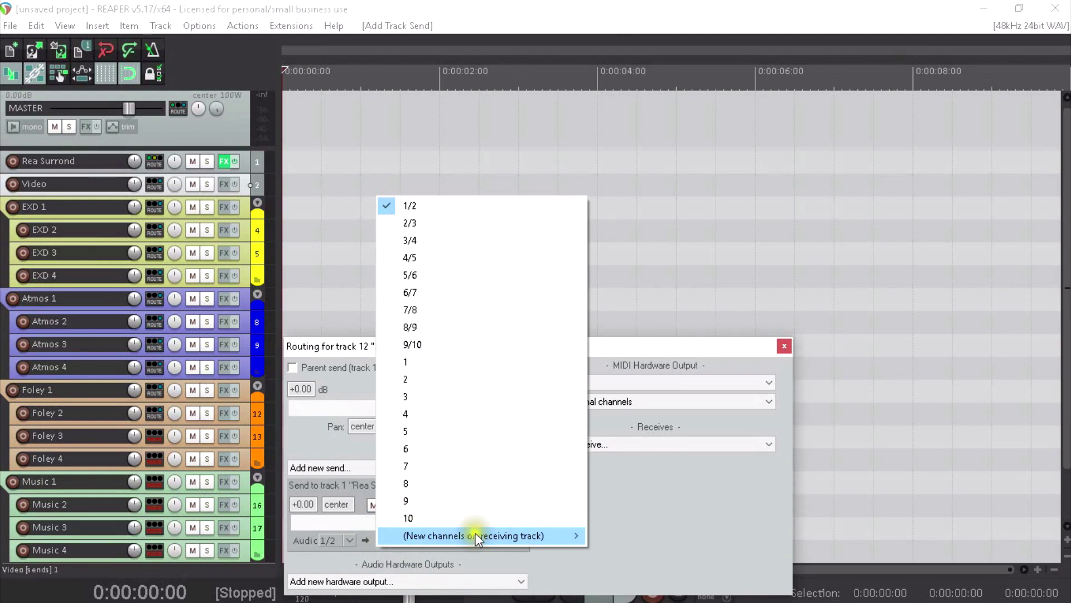
mouse_move(475, 534)
left_click(626, 500)
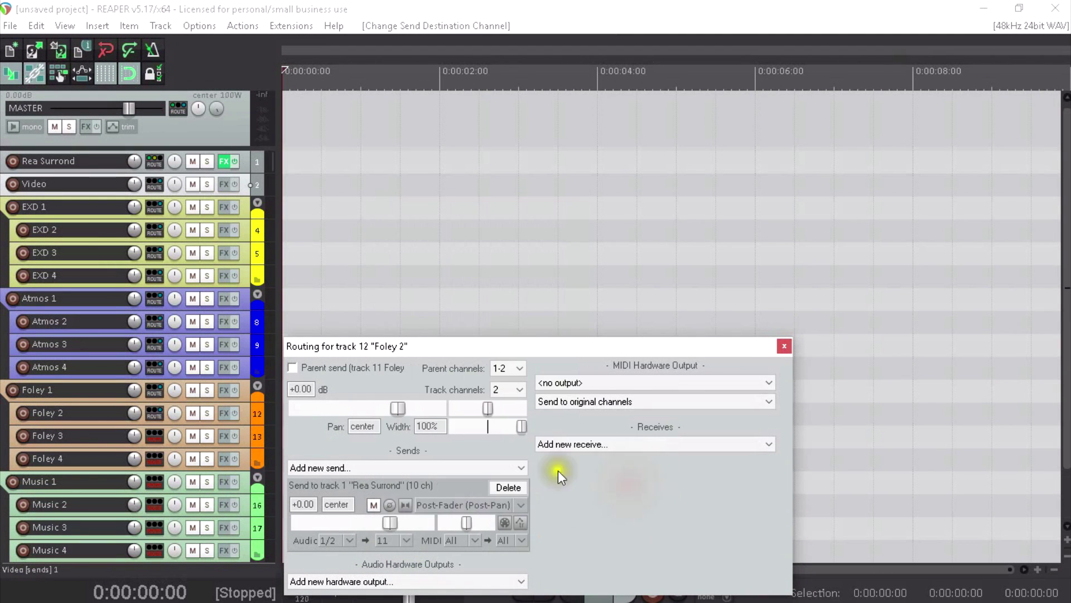
Send Foley 3 and Foley 4 to Rea Surround on channels 12 and 13.
left_click(153, 435)
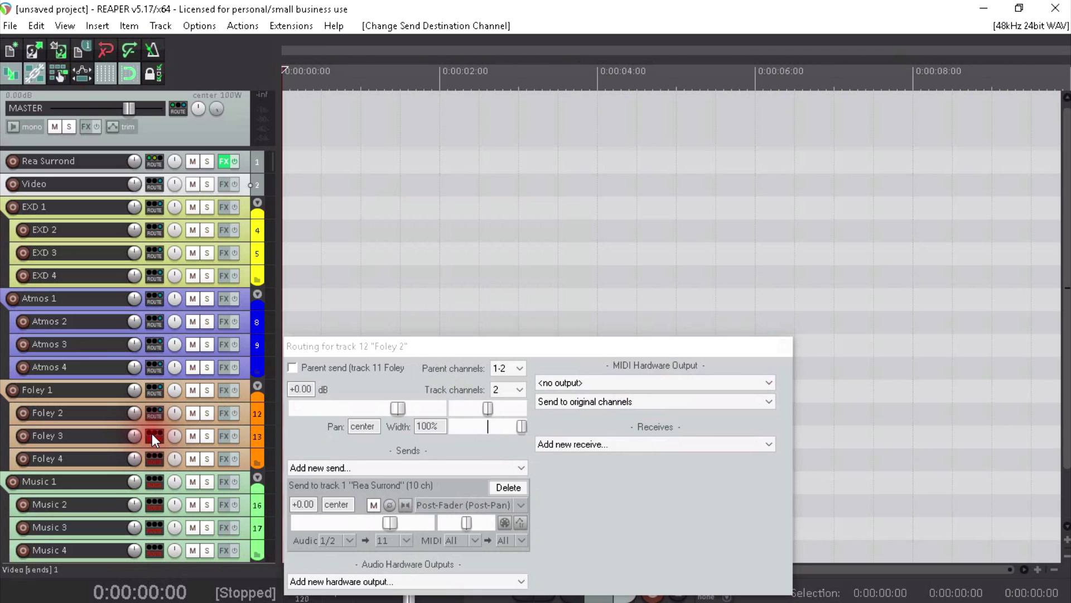
left_click(379, 541)
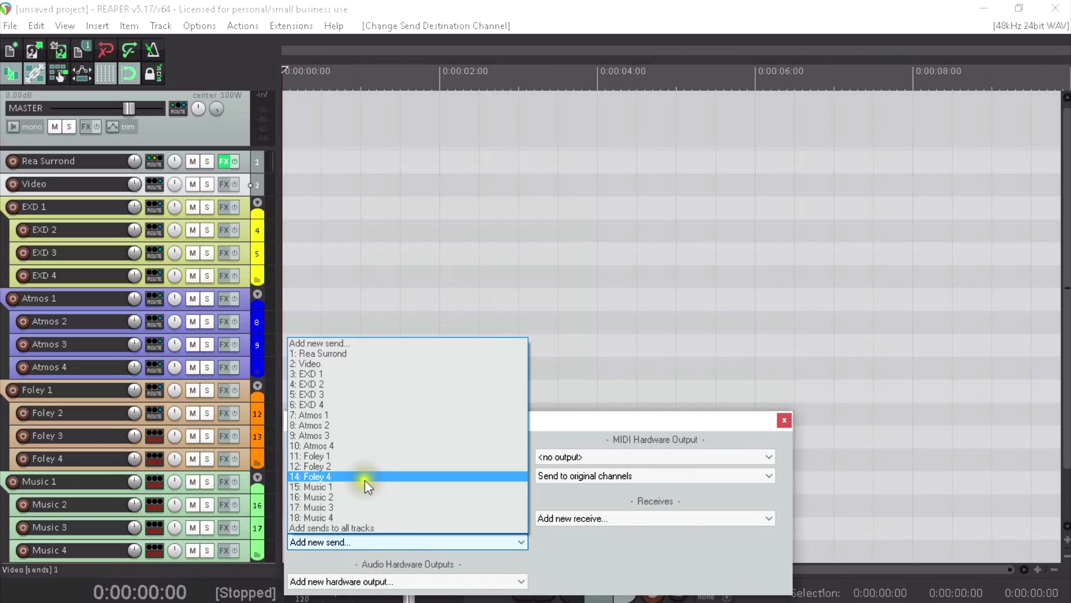
left_click(340, 354)
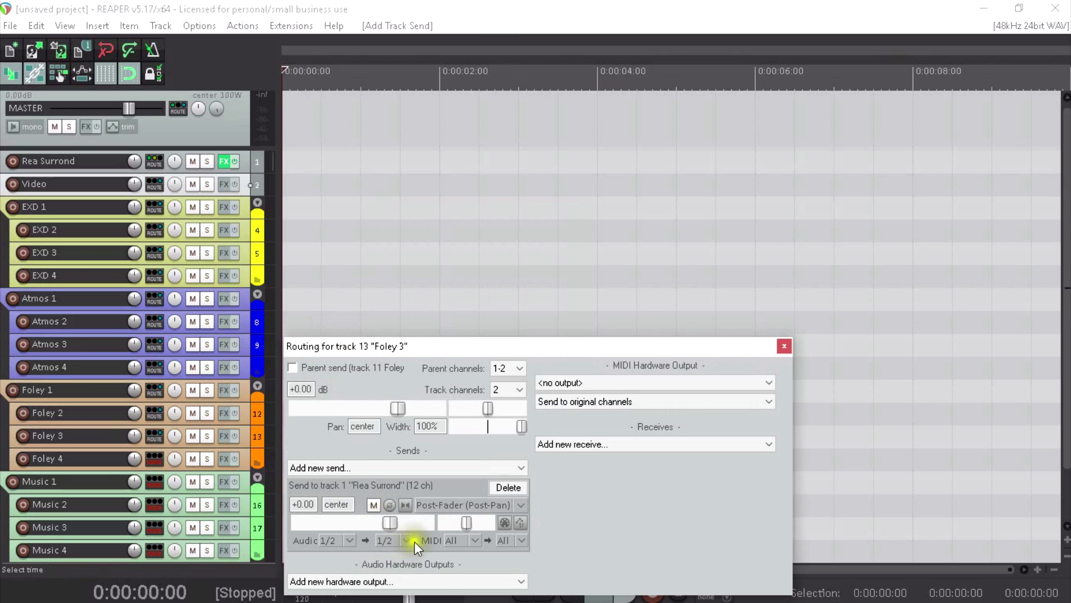
left_click(407, 540)
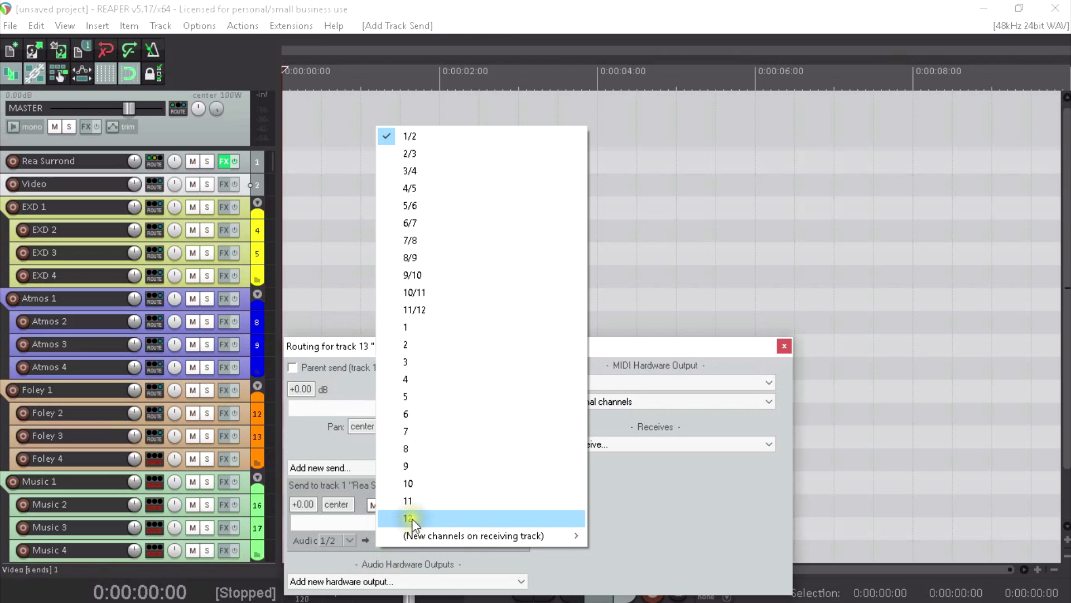
left_click(411, 518)
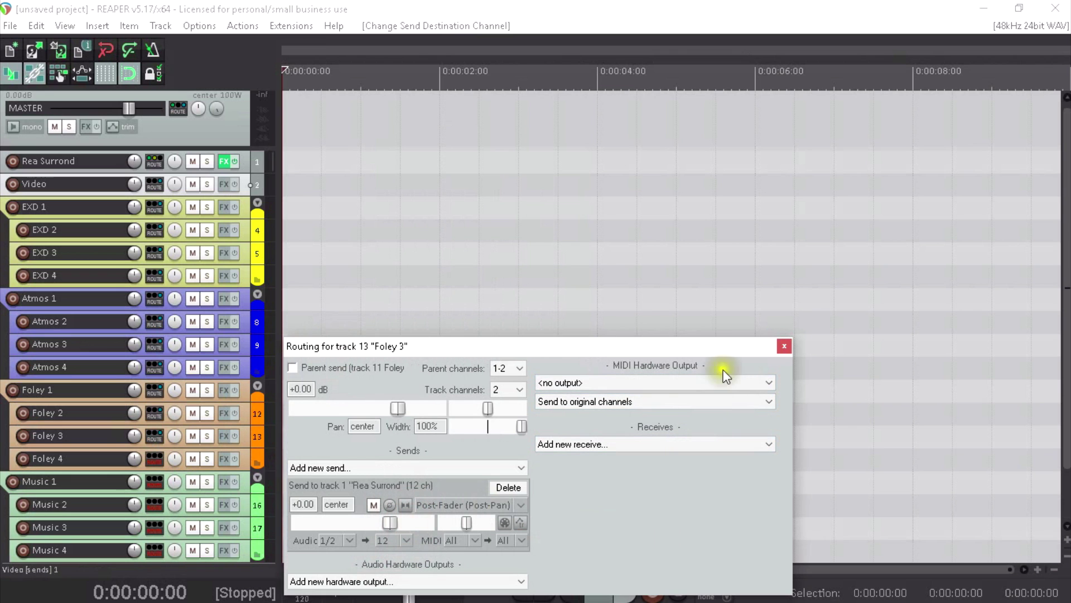
left_click(784, 346)
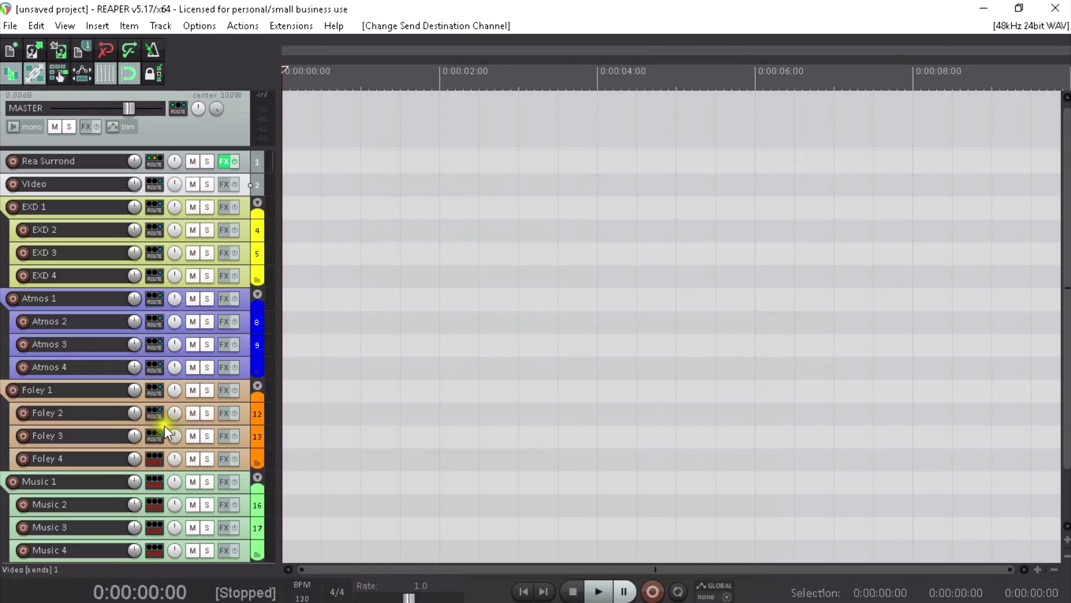
left_click(152, 455)
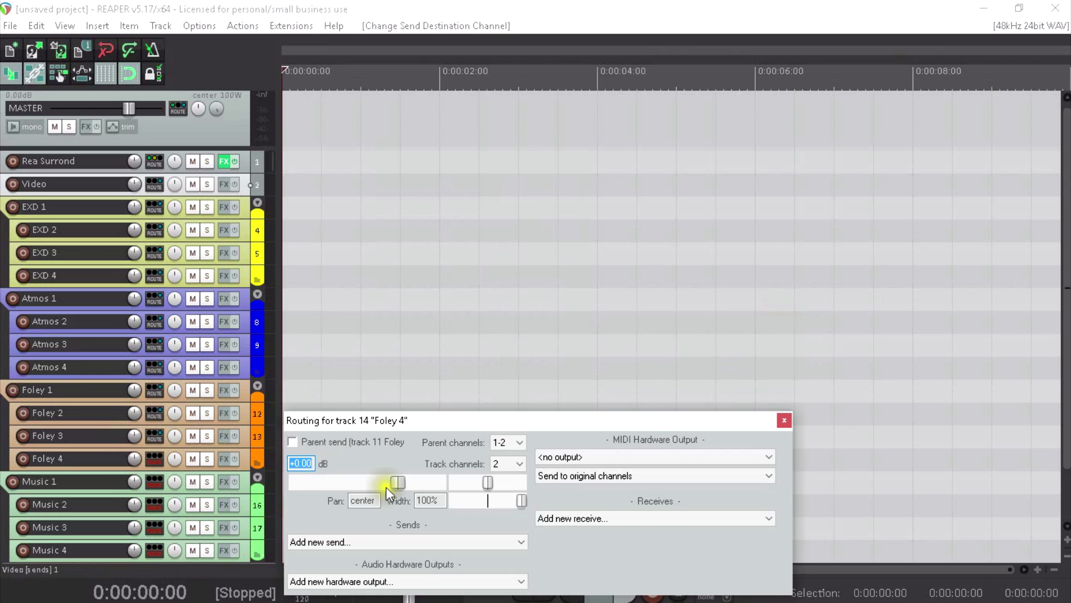
left_click(403, 540)
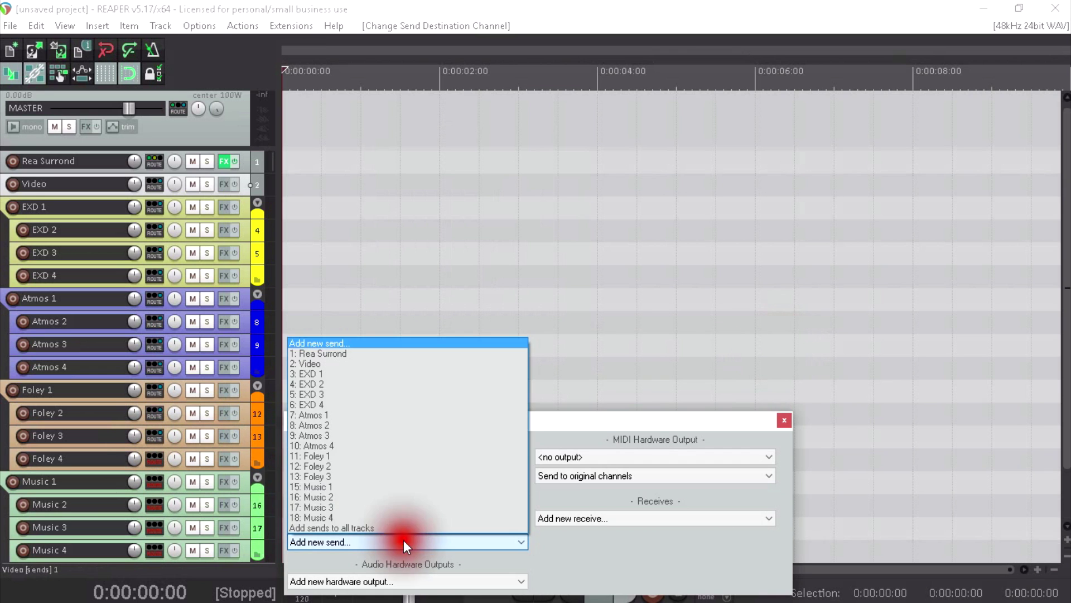
left_click(370, 355)
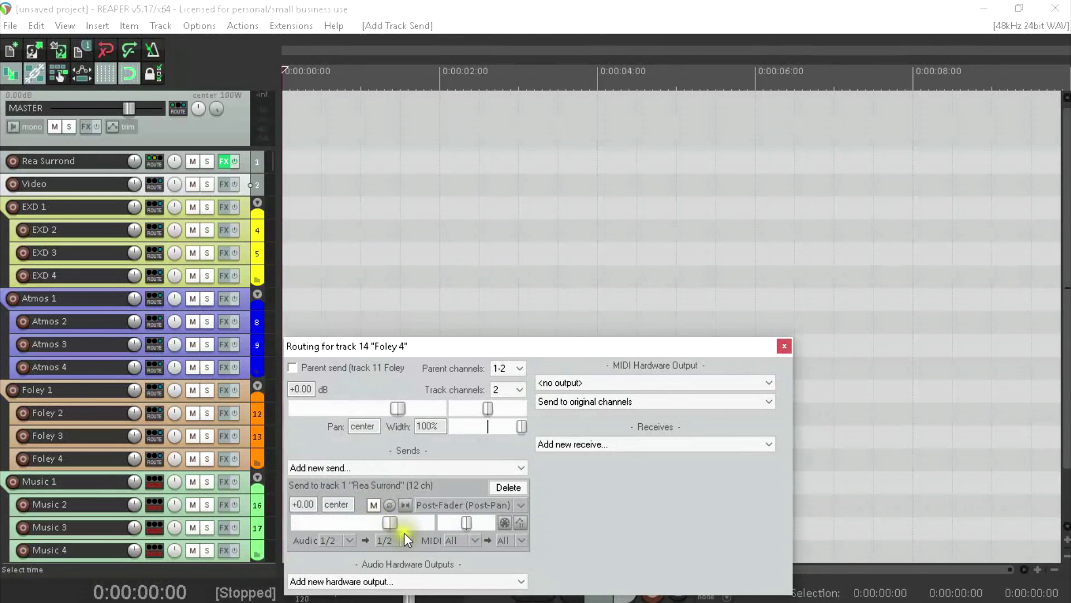
left_click(405, 539)
mouse_move(481, 535)
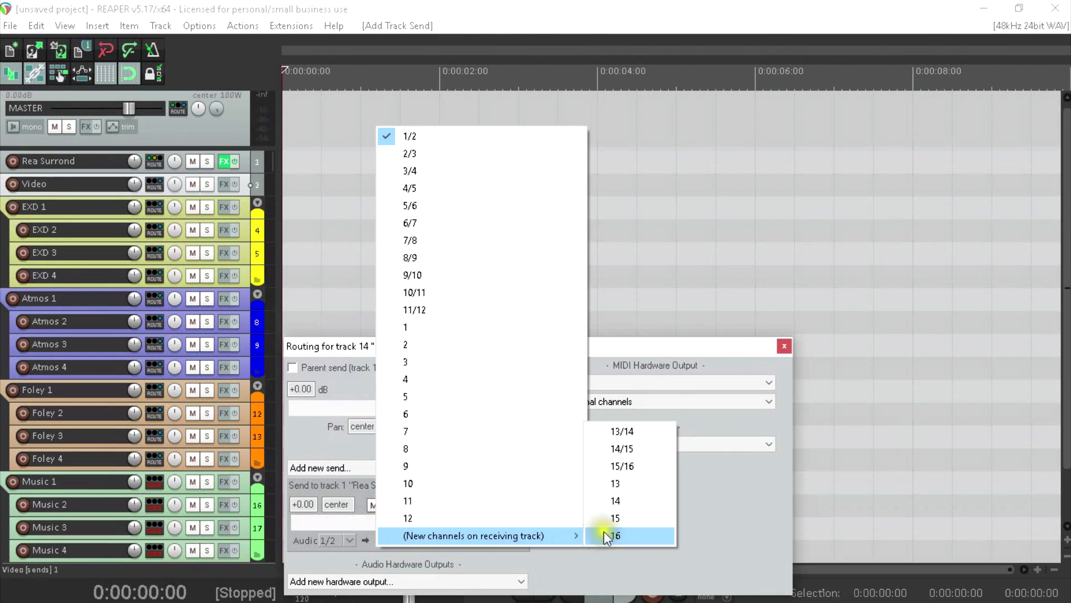
left_click(621, 484)
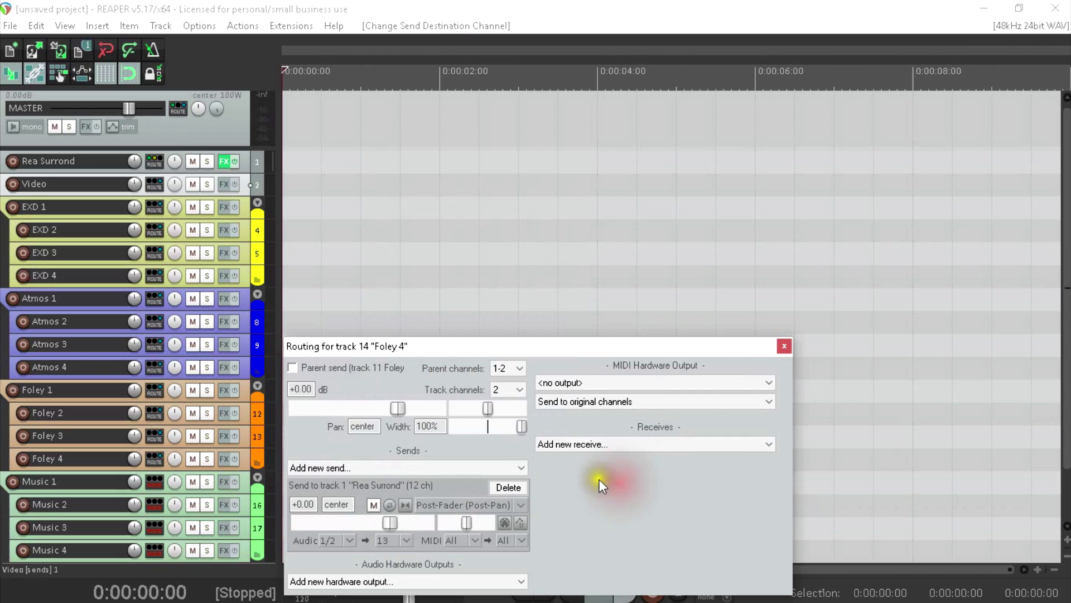
Send Music 1 and Music 2 to Rea Surround on channels 14 and 15.
left_click(158, 482)
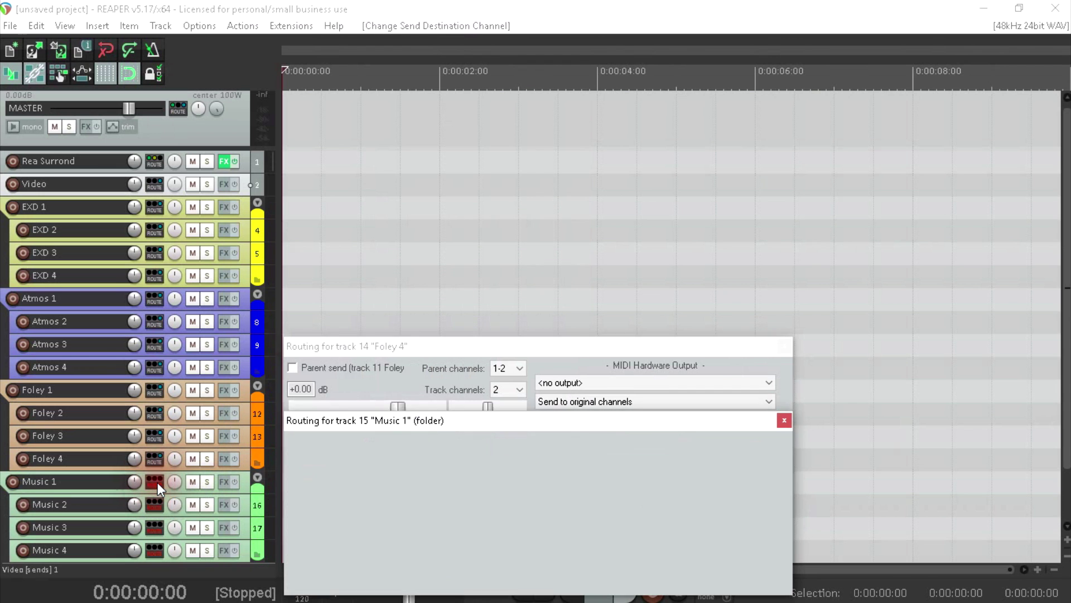
left_click(362, 538)
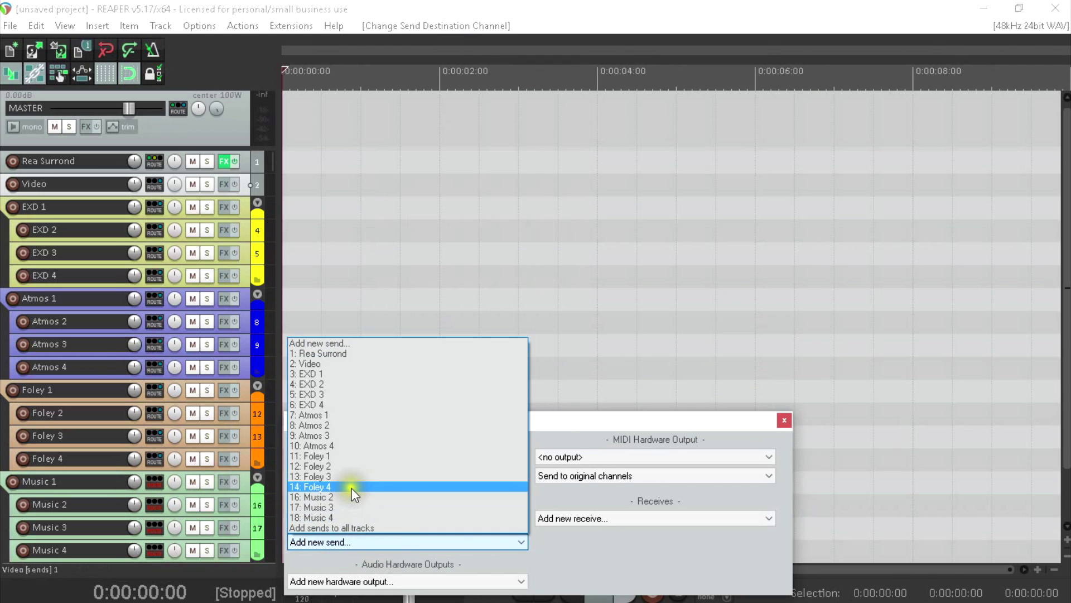
left_click(340, 353)
left_click(405, 539)
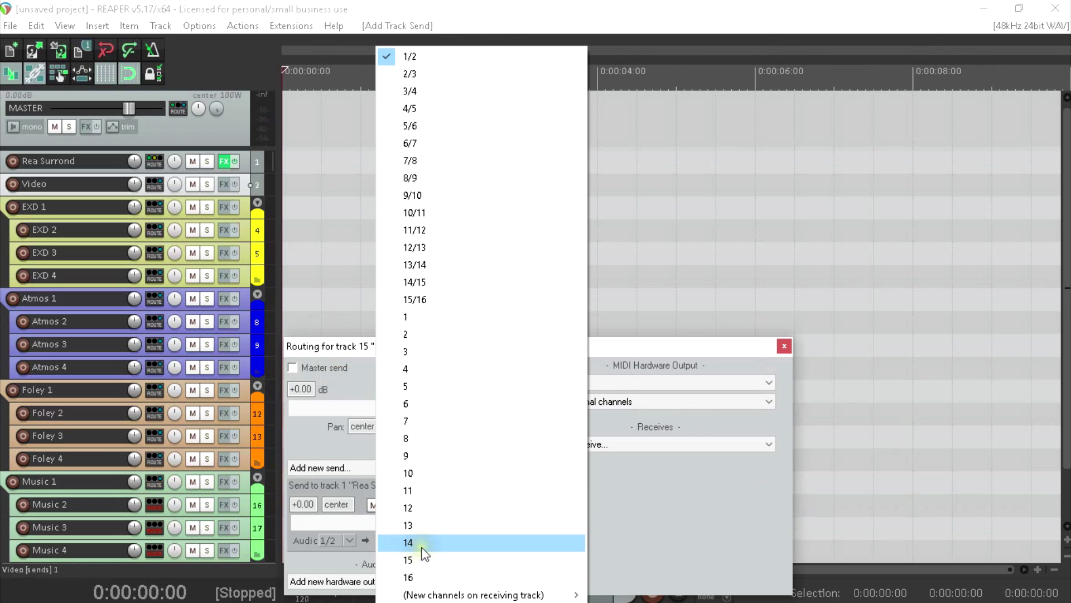
left_click(422, 547)
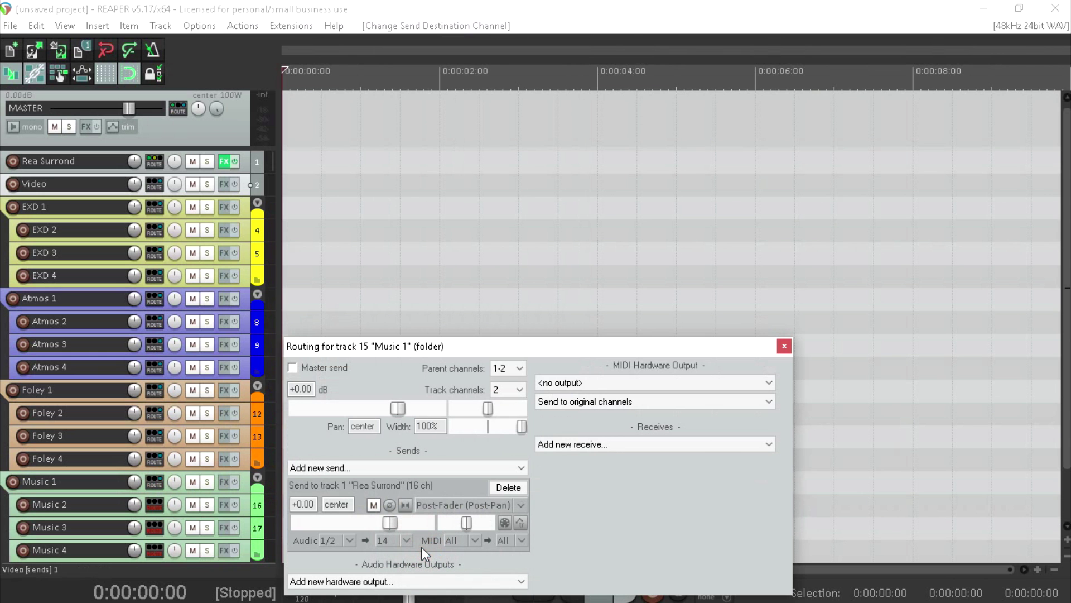
left_click(785, 346)
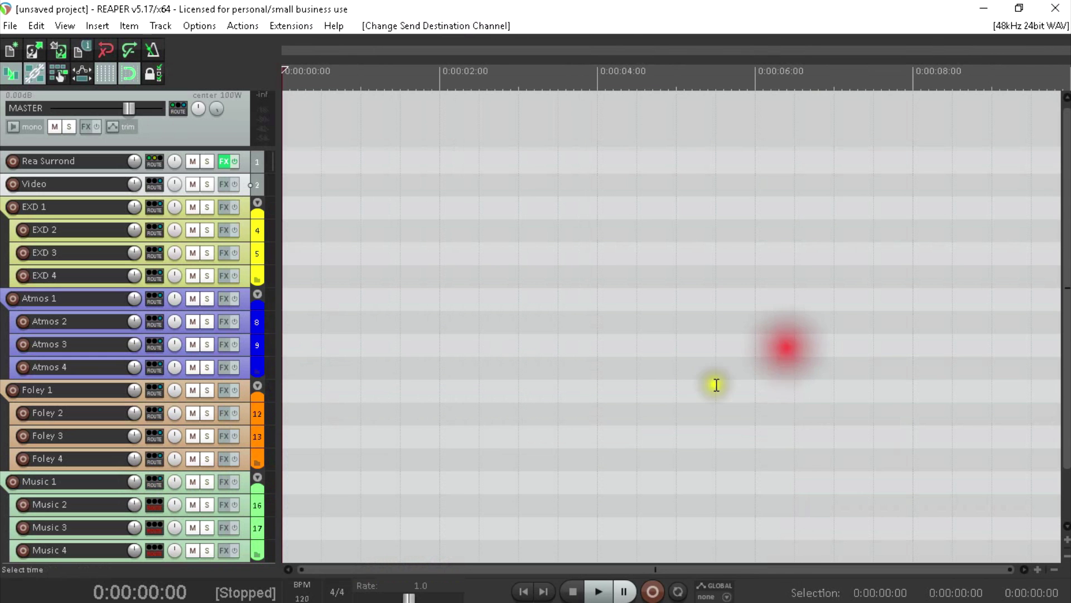
left_click(148, 504)
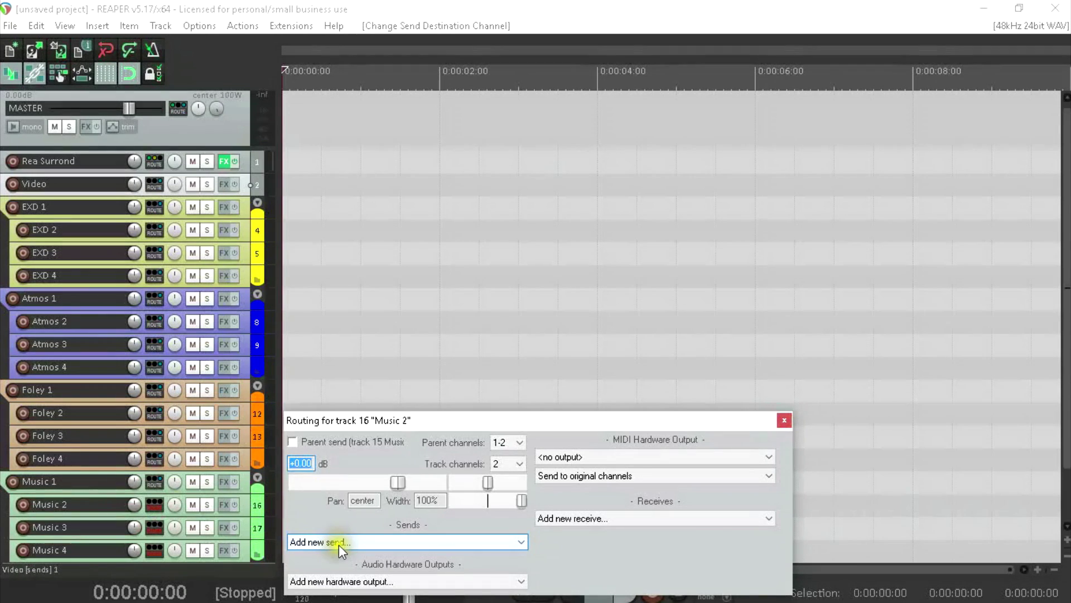
left_click(340, 541)
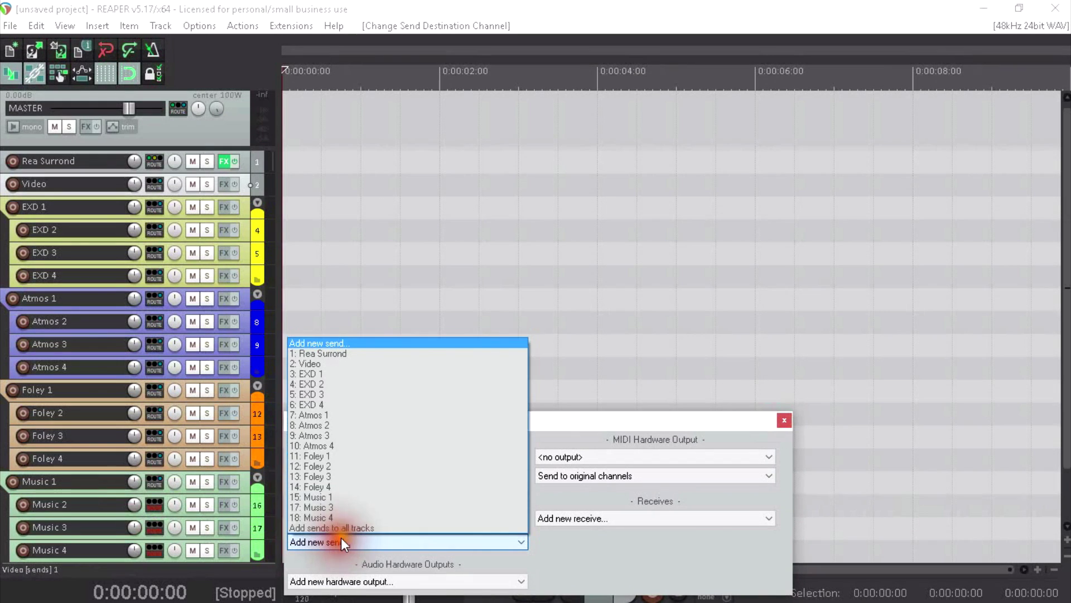
left_click(353, 355)
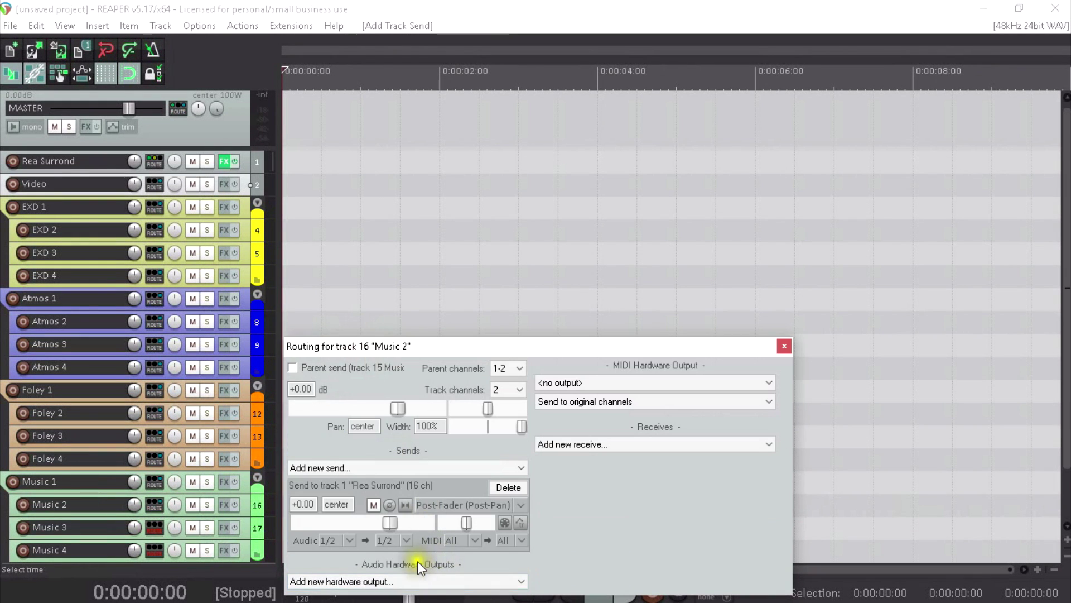
left_click(408, 540)
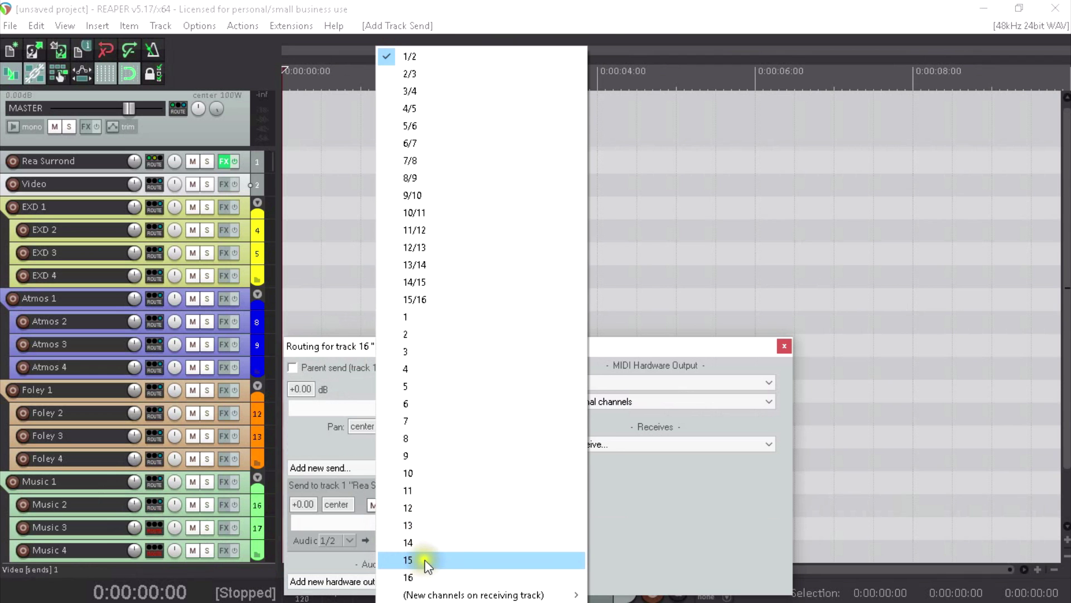
left_click(424, 560)
left_click(783, 347)
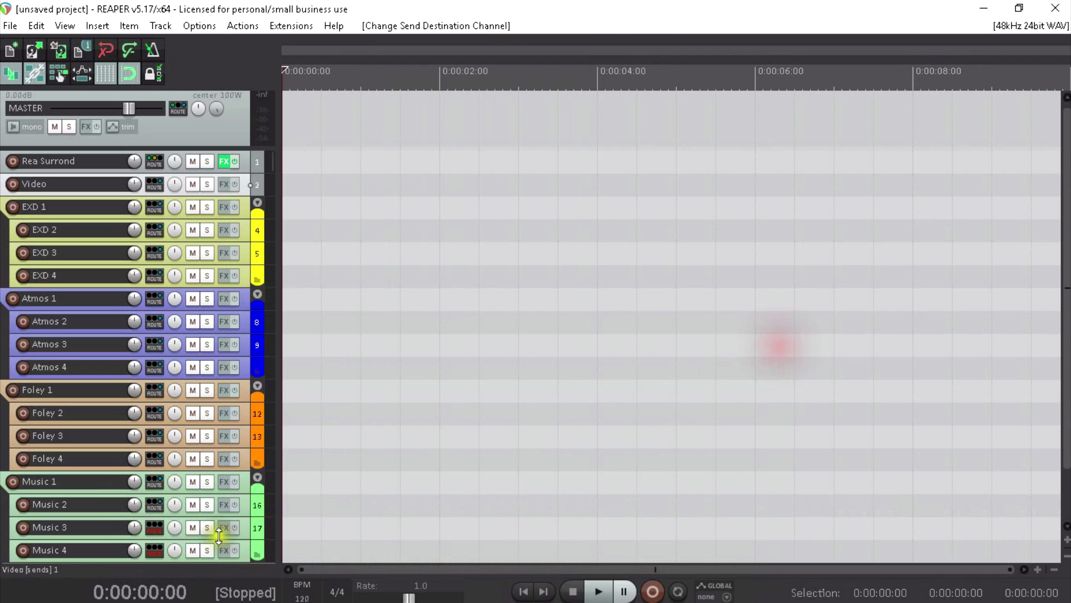
Send Music 3 and Music 4 to Rea Surround on channels 16 and 17.
left_click(151, 528)
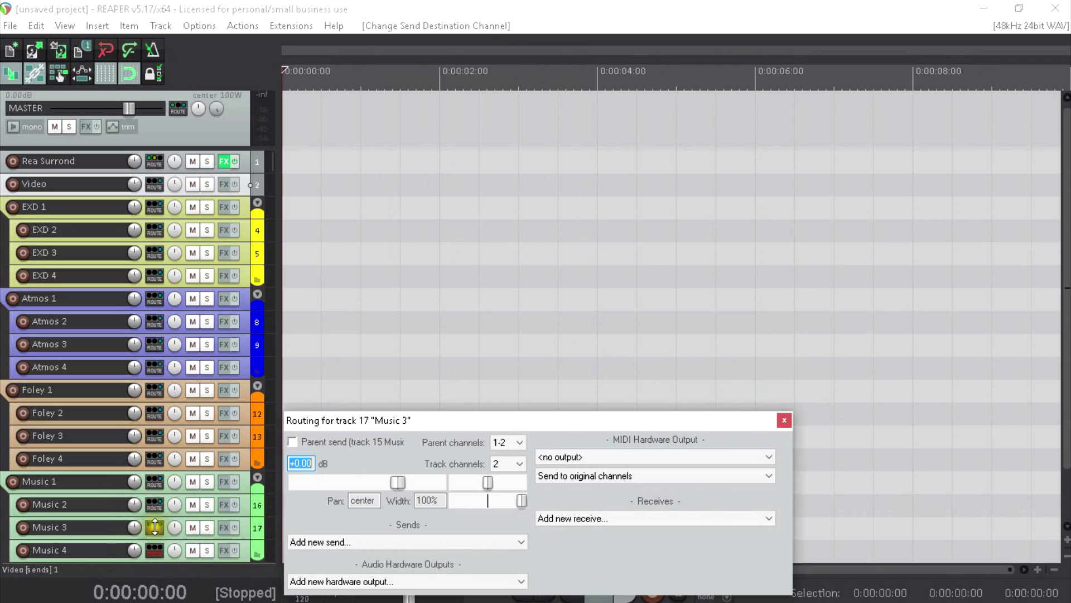
left_click(350, 541)
left_click(337, 352)
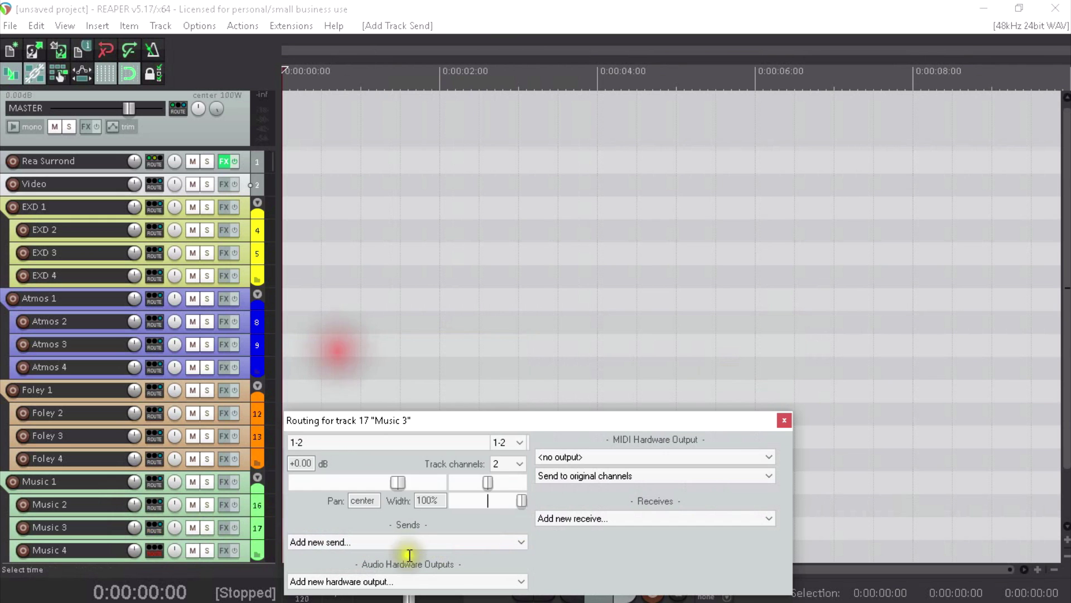
left_click(406, 539)
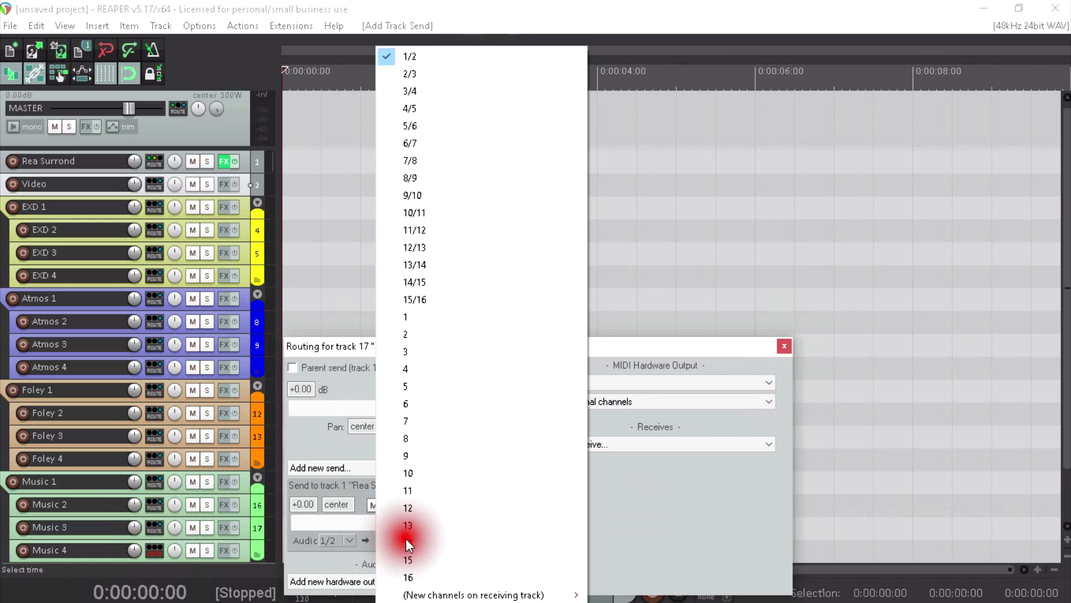
left_click(417, 578)
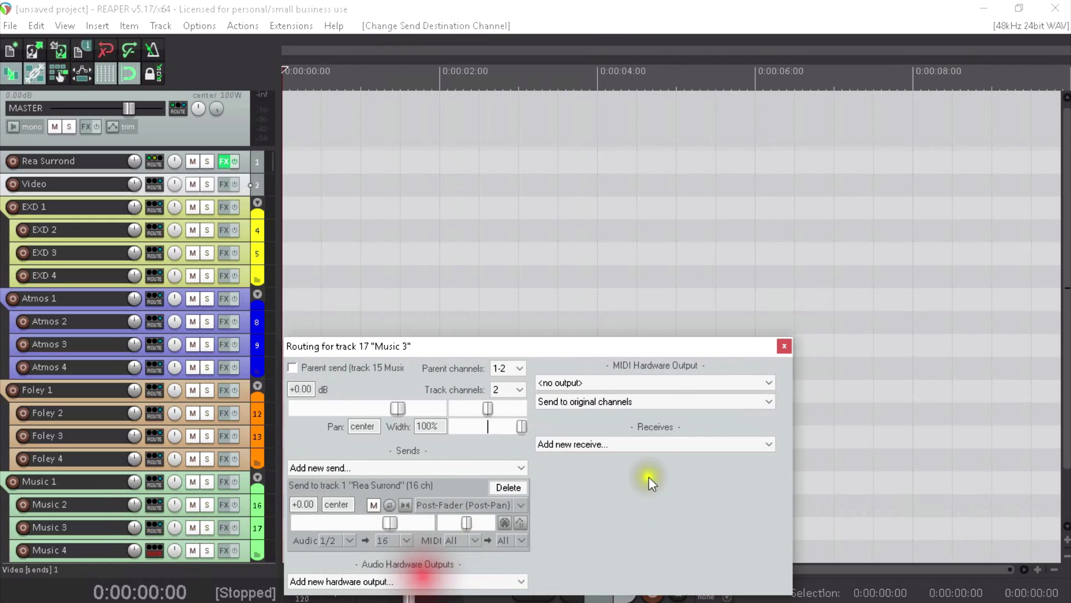
left_click(785, 346)
left_click(155, 547)
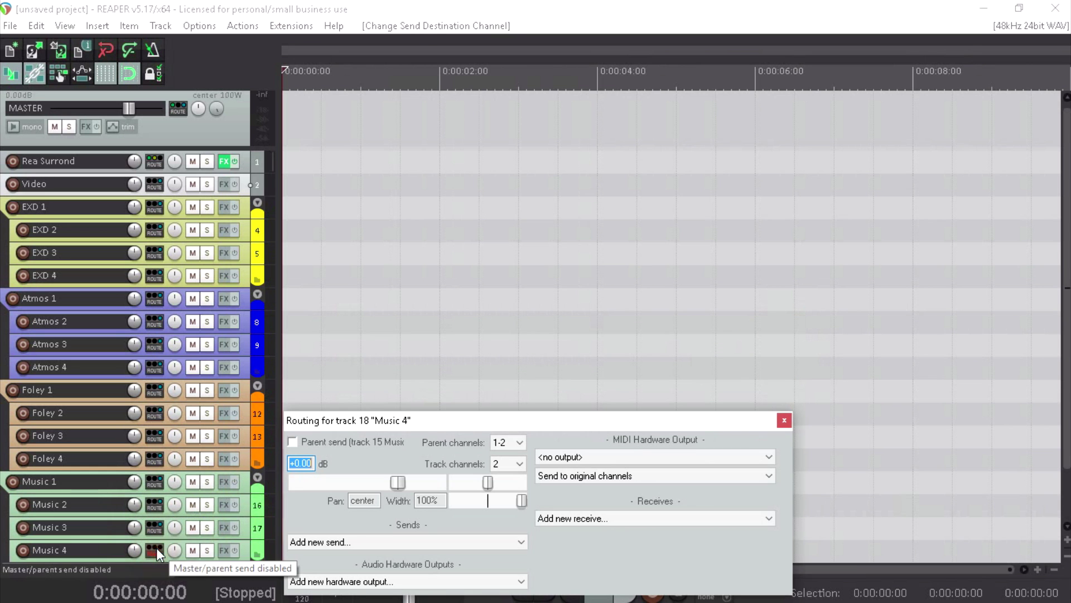
left_click(410, 547)
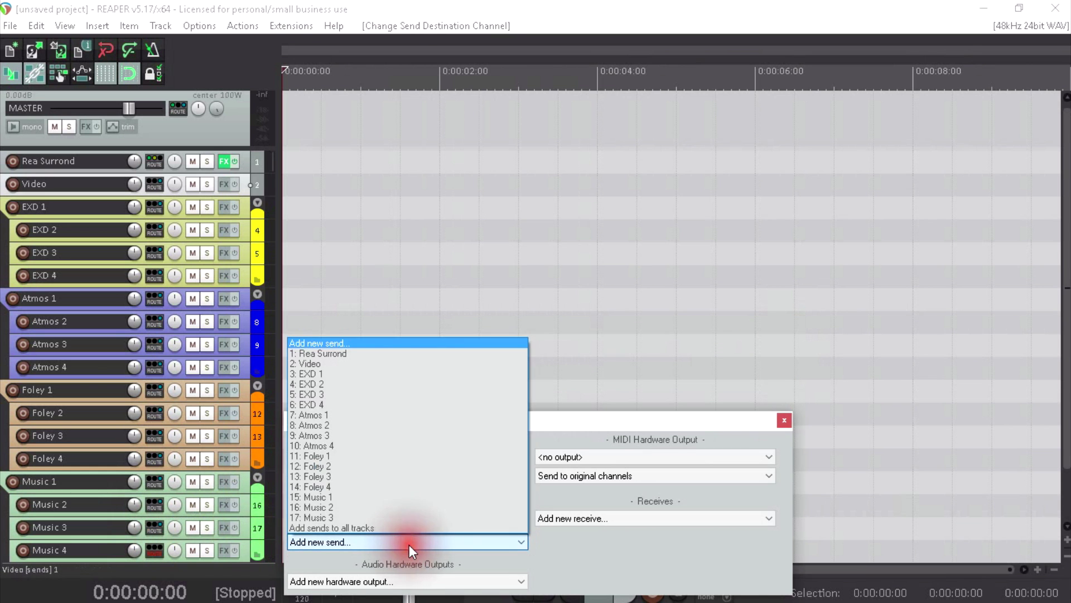
left_click(357, 358)
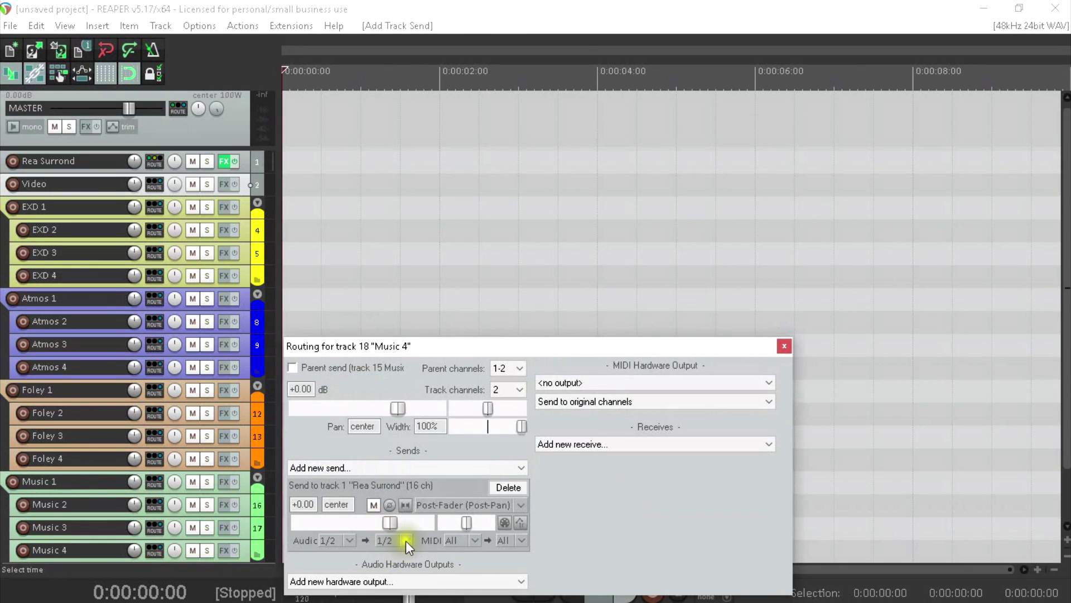
left_click(406, 541)
mouse_move(479, 594)
left_click(628, 544)
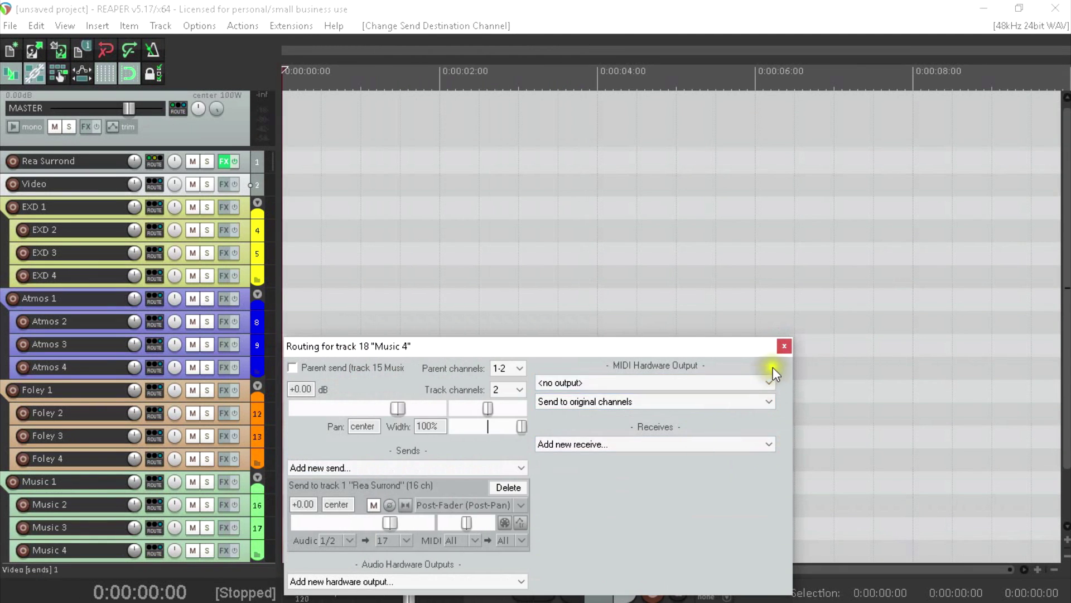
Close Music 4's routing window and view Rea Surround's receives on channels 1–17.
left_click(781, 350)
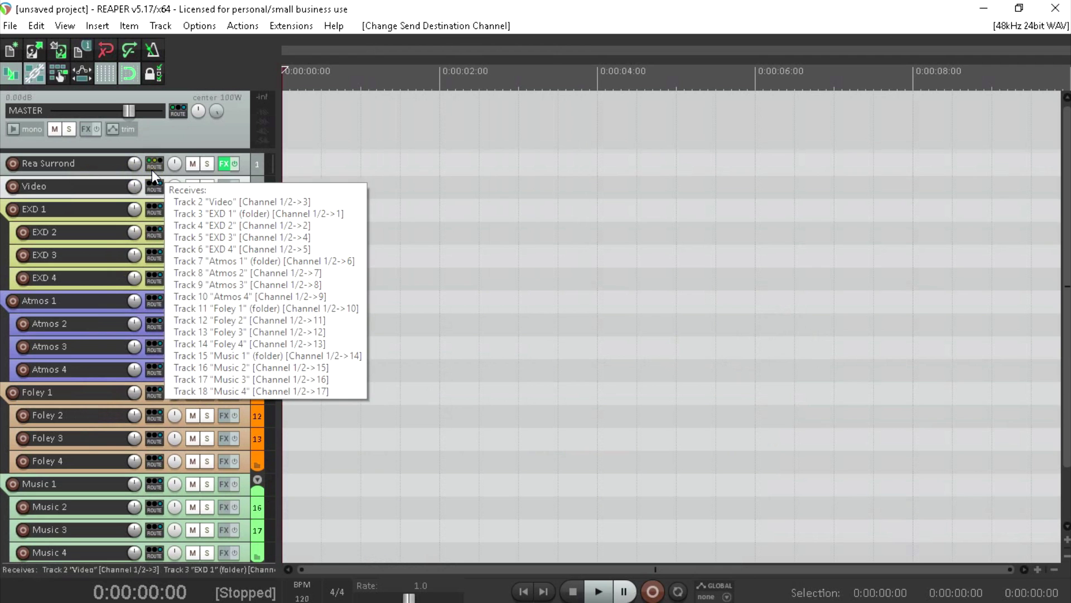
mouse_move(153, 165)
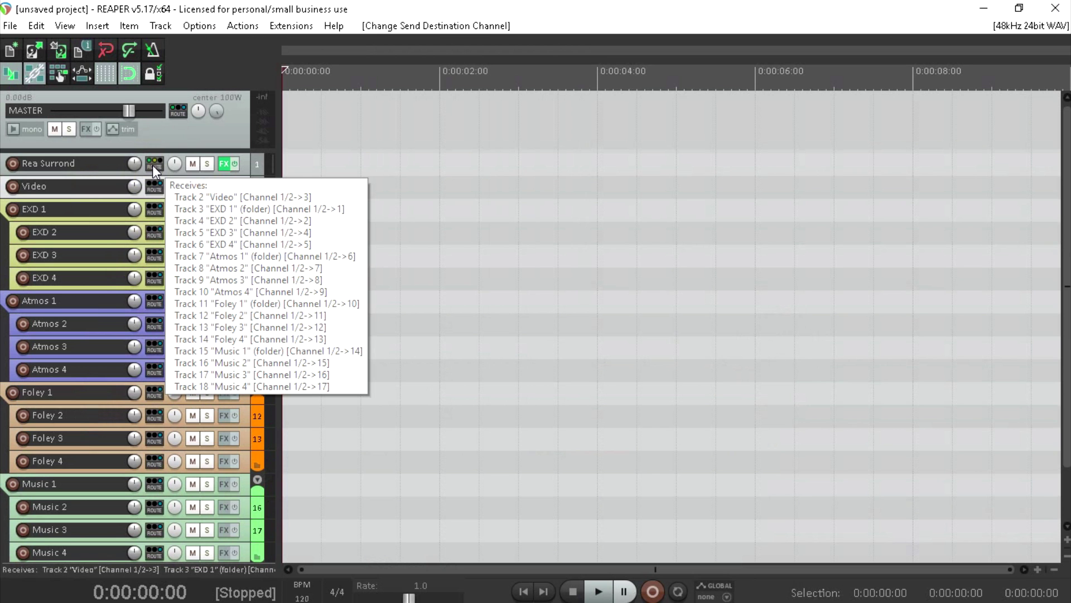
Scroll through Rea Surround's receives, check Music 3's channel without changing it, then close the window.
left_click(152, 165)
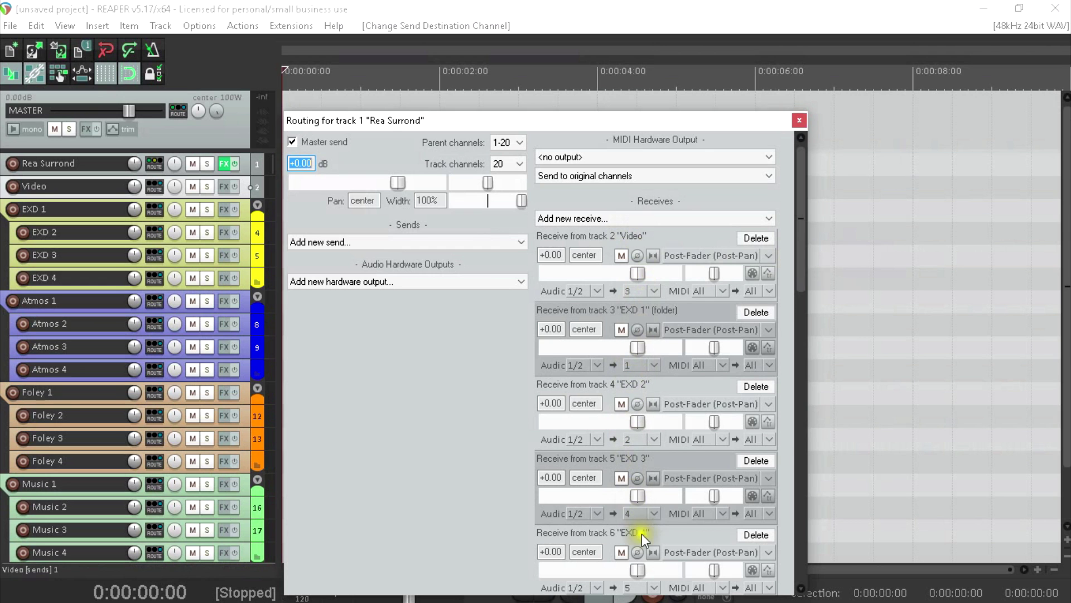
scroll(646, 541, "down", 3)
scroll(485, 490, "down", 2)
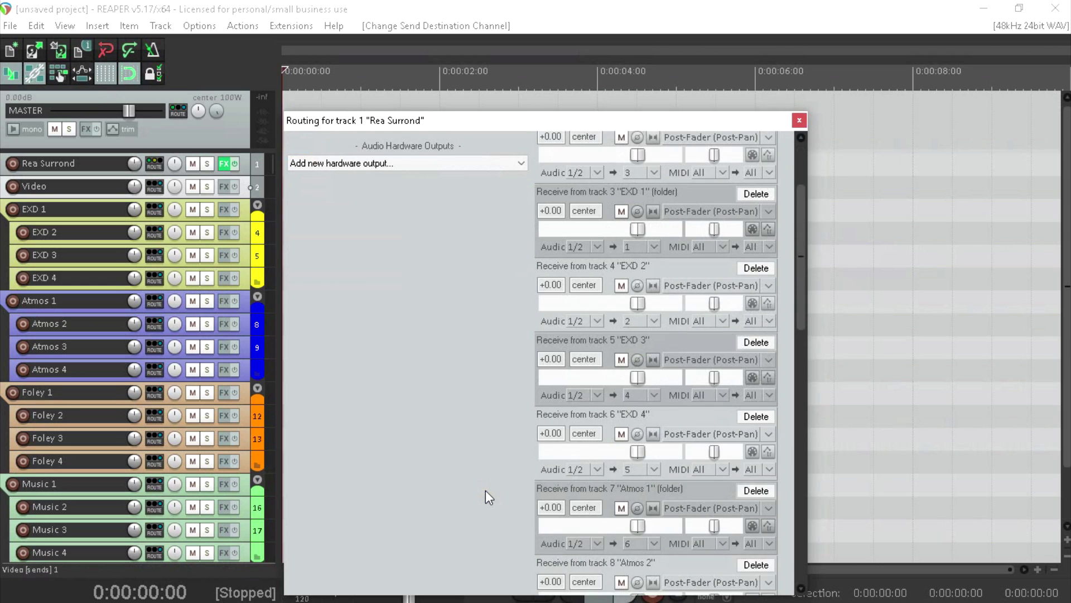
scroll(486, 490, "down", 4)
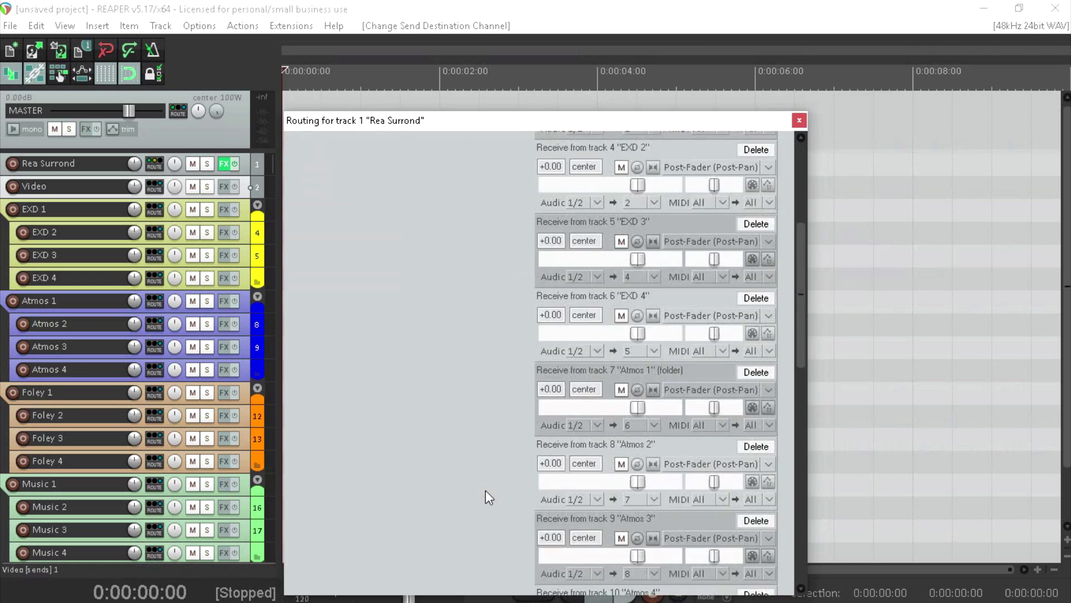
scroll(486, 490, "down", 6)
scroll(486, 490, "down", 8)
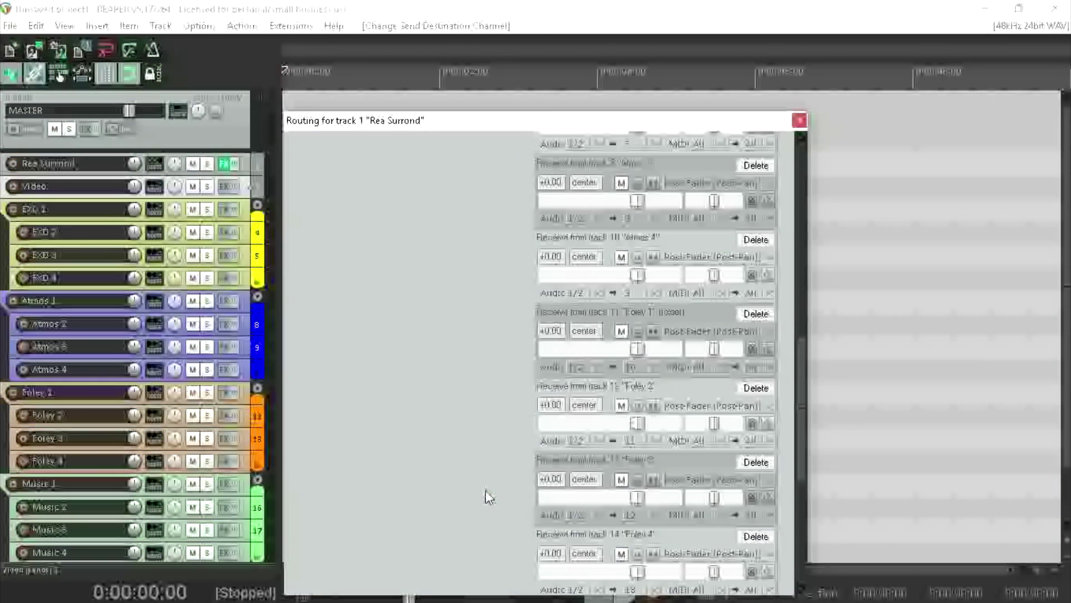
scroll(485, 490, "down", 6)
scroll(486, 490, "down", 6)
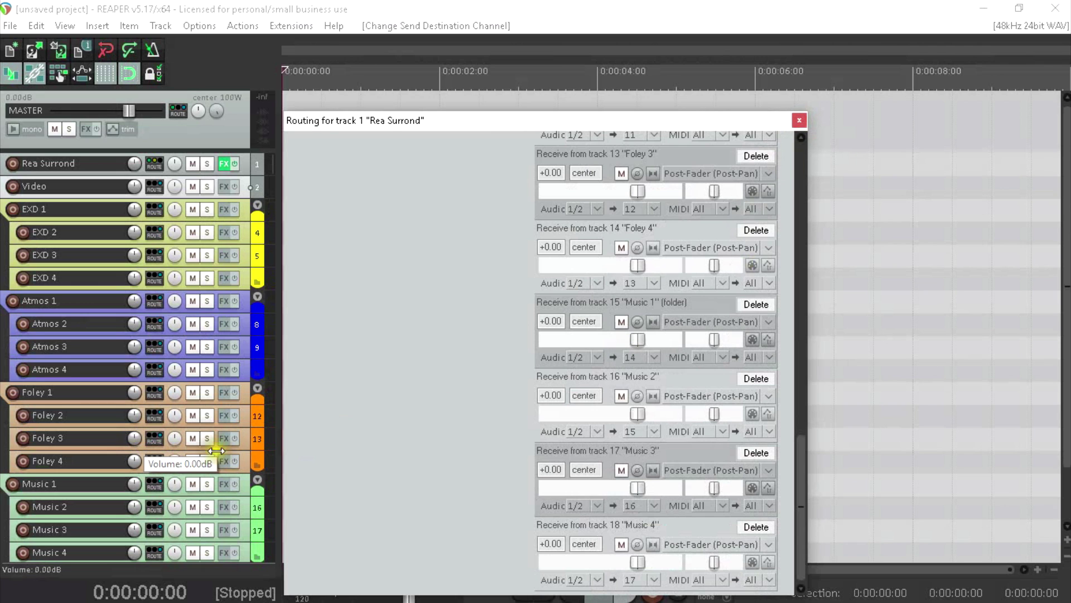
left_click(655, 505)
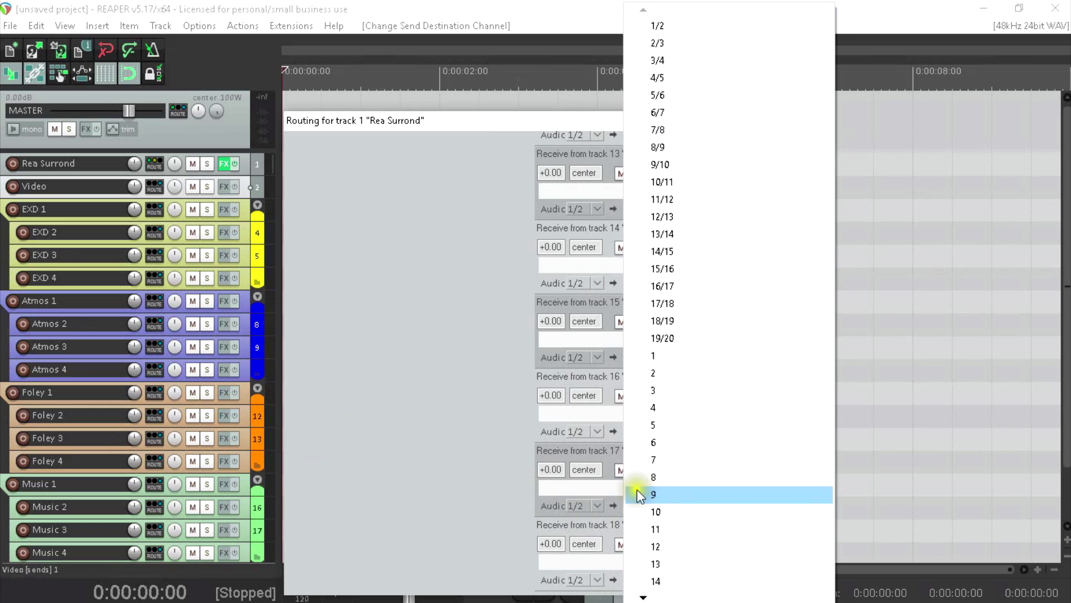
left_click(478, 464)
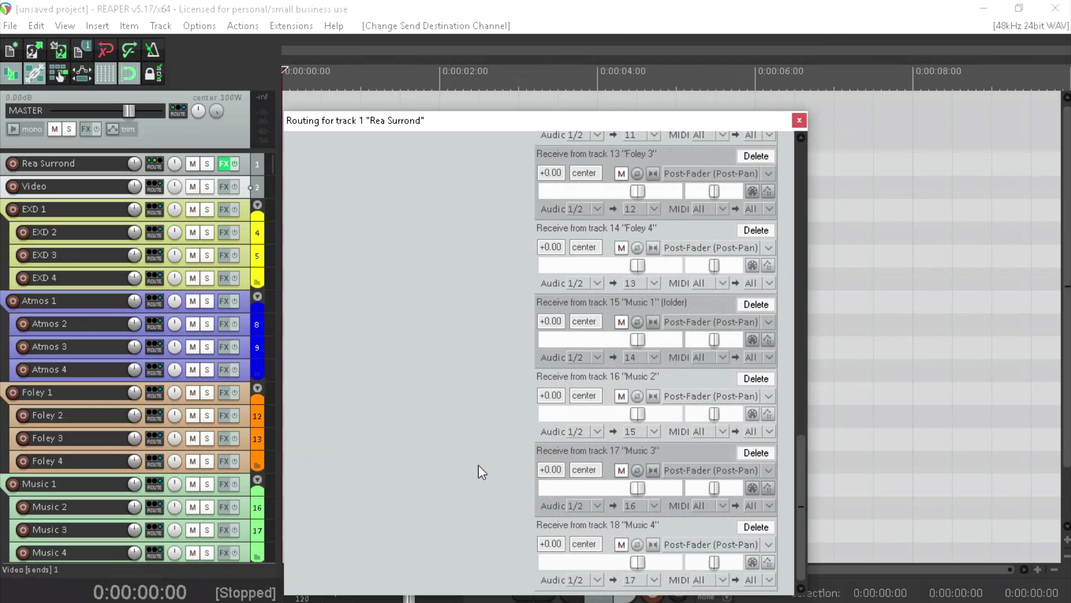
left_click(799, 120)
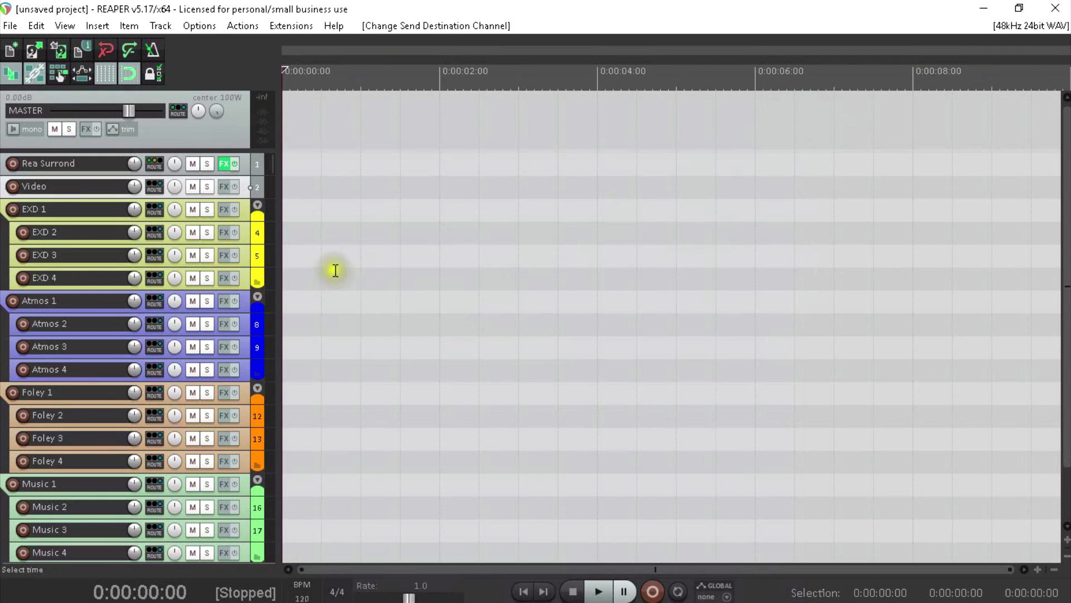
Float ReaSurround from Rea Surround's FX chain and set its speaker layout to 5.1 surround.
left_click(223, 162)
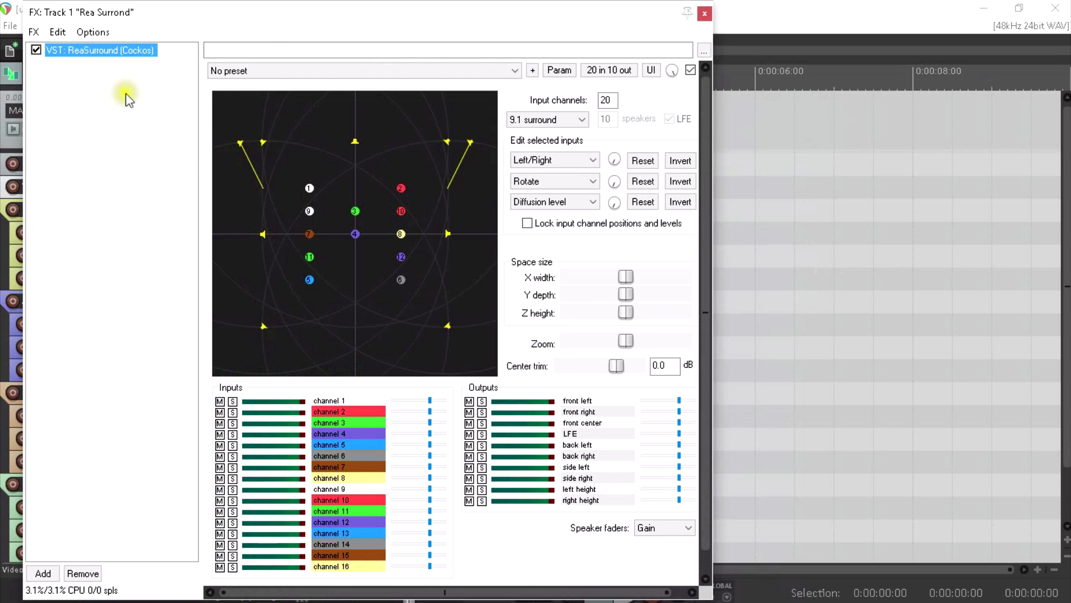
double_click(118, 55)
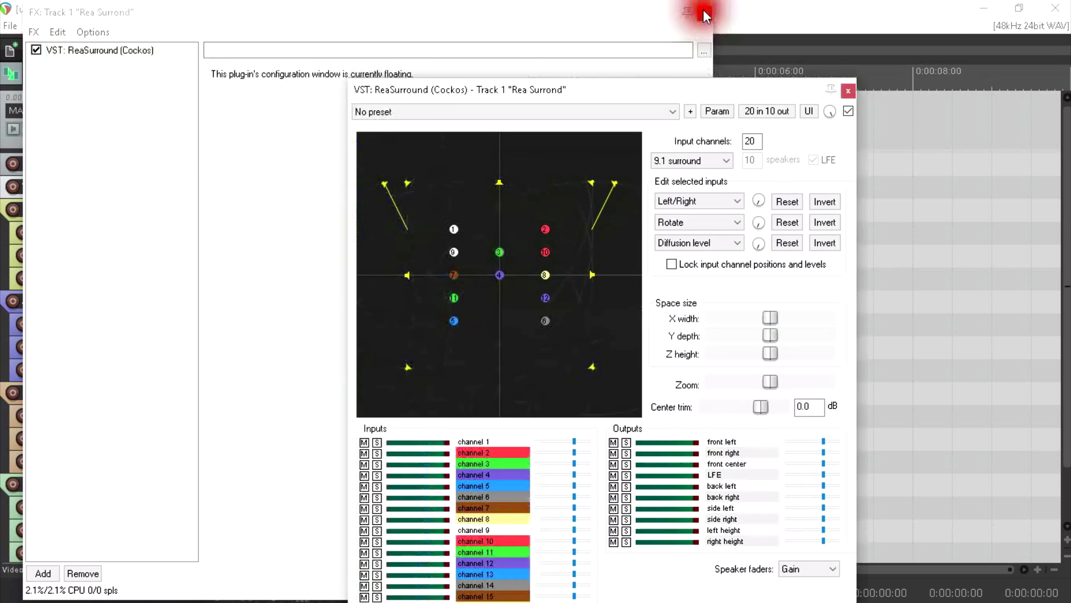
left_click(705, 13)
left_click_drag(606, 91, 547, 29)
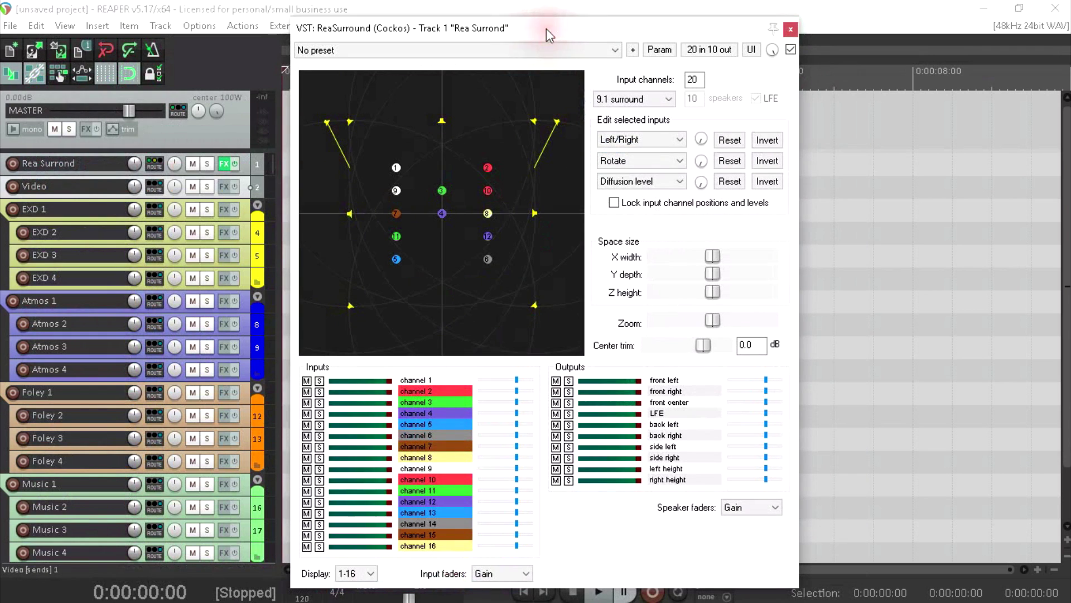
left_click(671, 100)
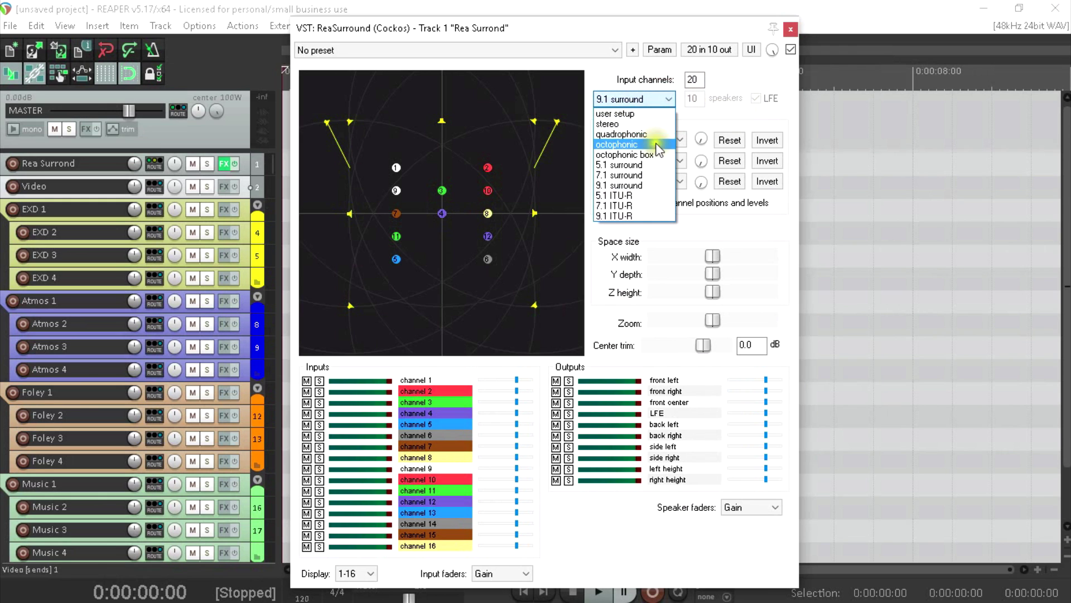
left_click(657, 166)
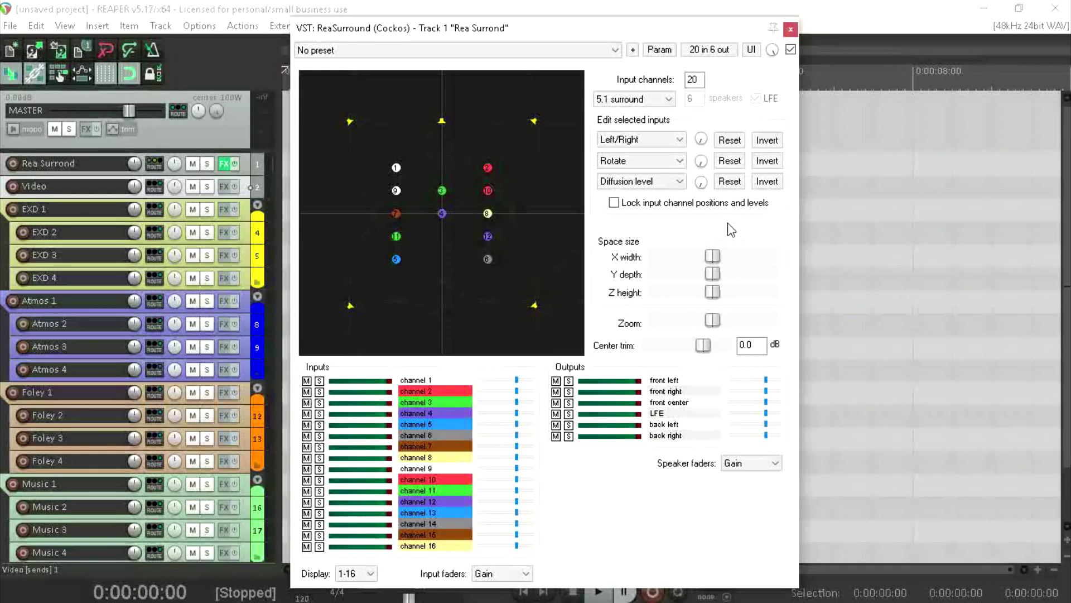
Close ReaSurround and save the project as template 'Film template 001.RPP', overwriting the existing one.
left_click(789, 30)
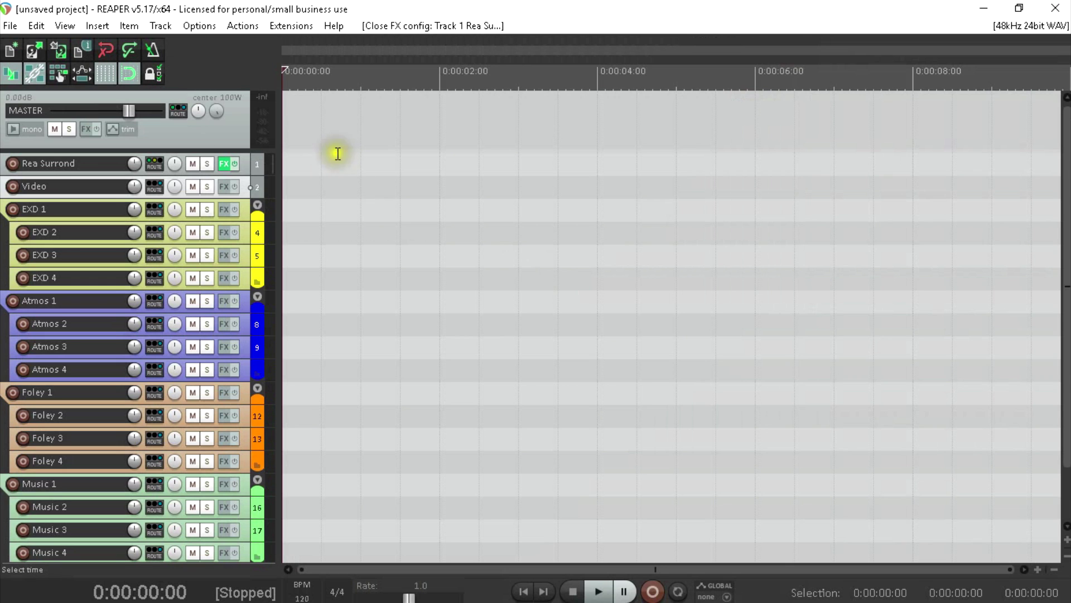
left_click(10, 27)
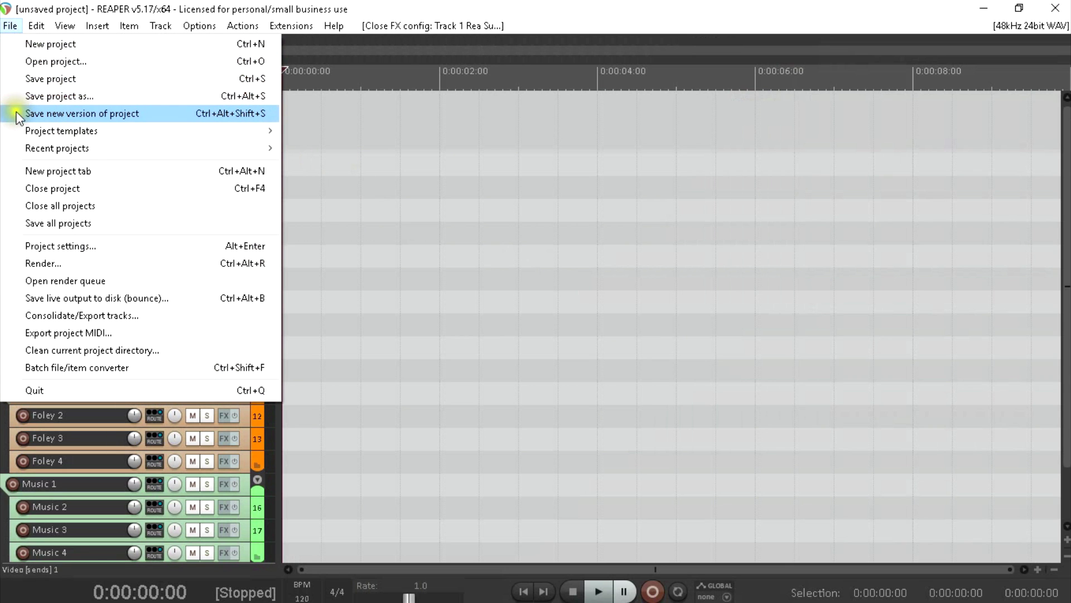
mouse_move(33, 130)
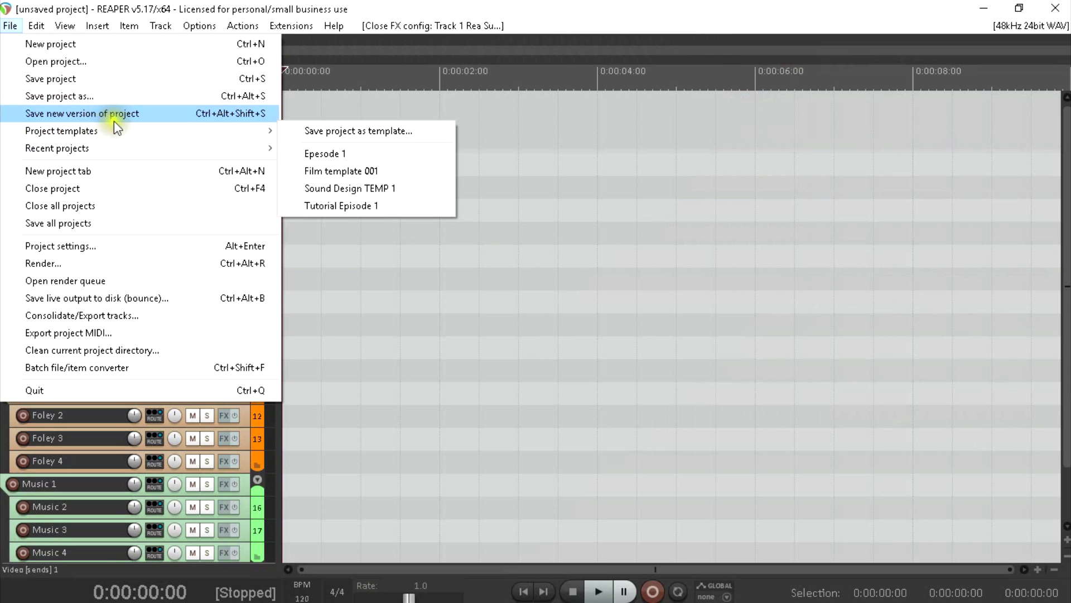
left_click(355, 131)
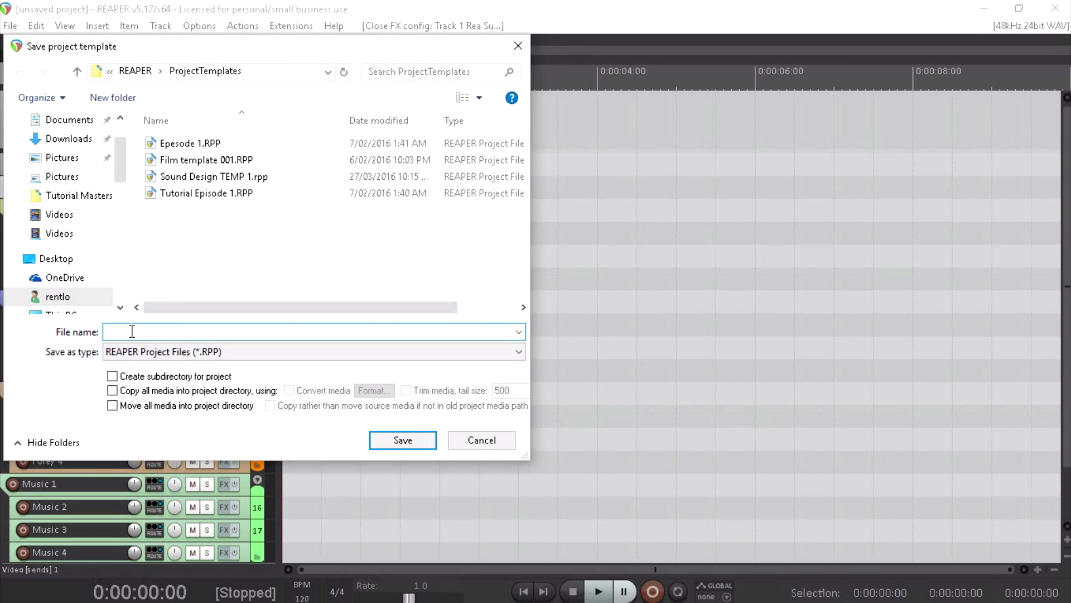
type("Film")
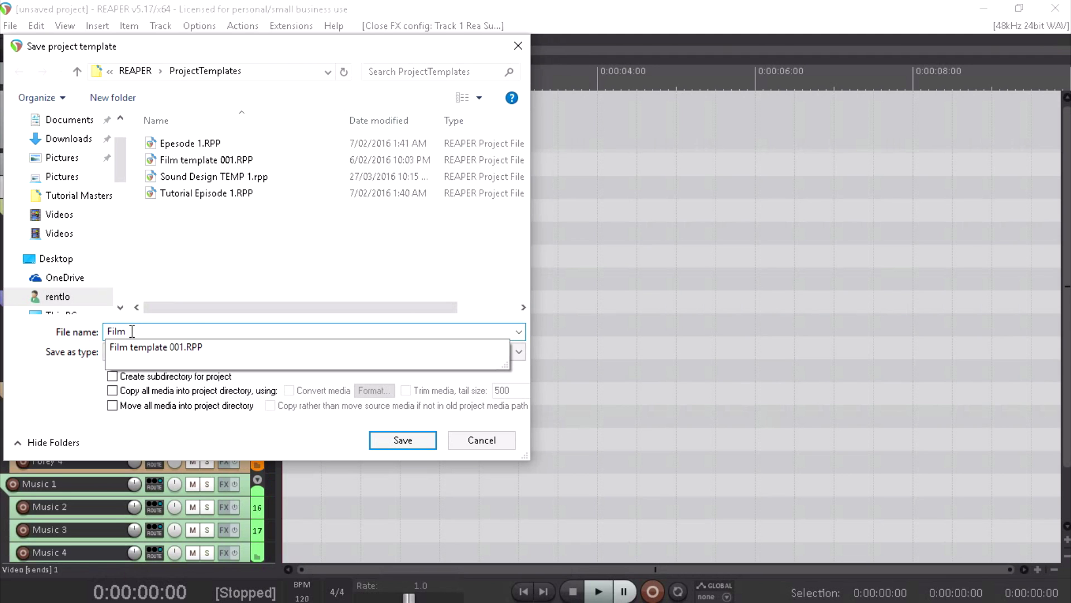
key("Down")
key("Return")
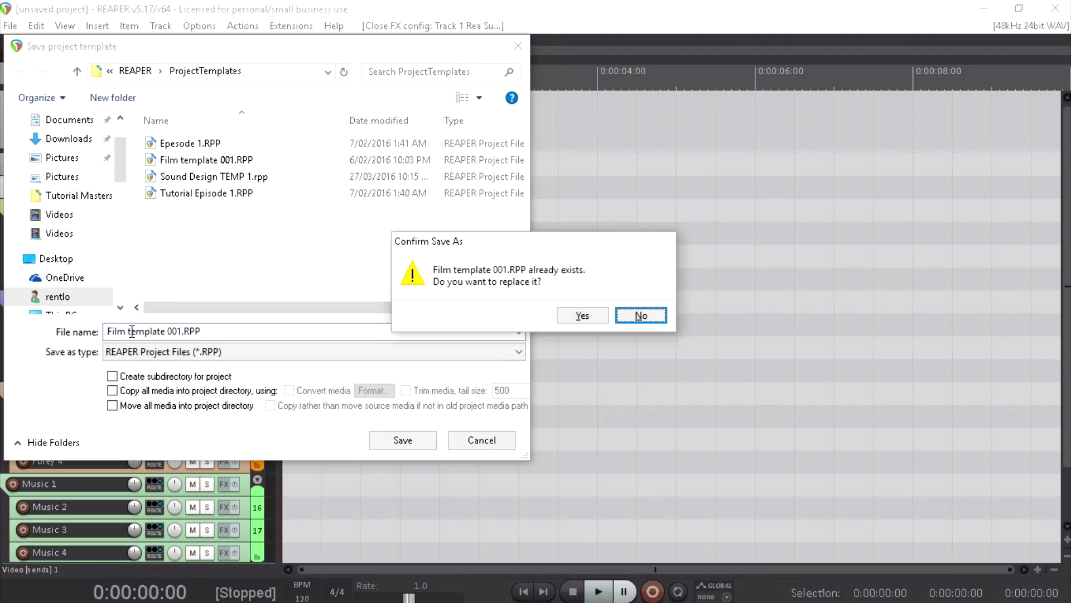
left_click(582, 316)
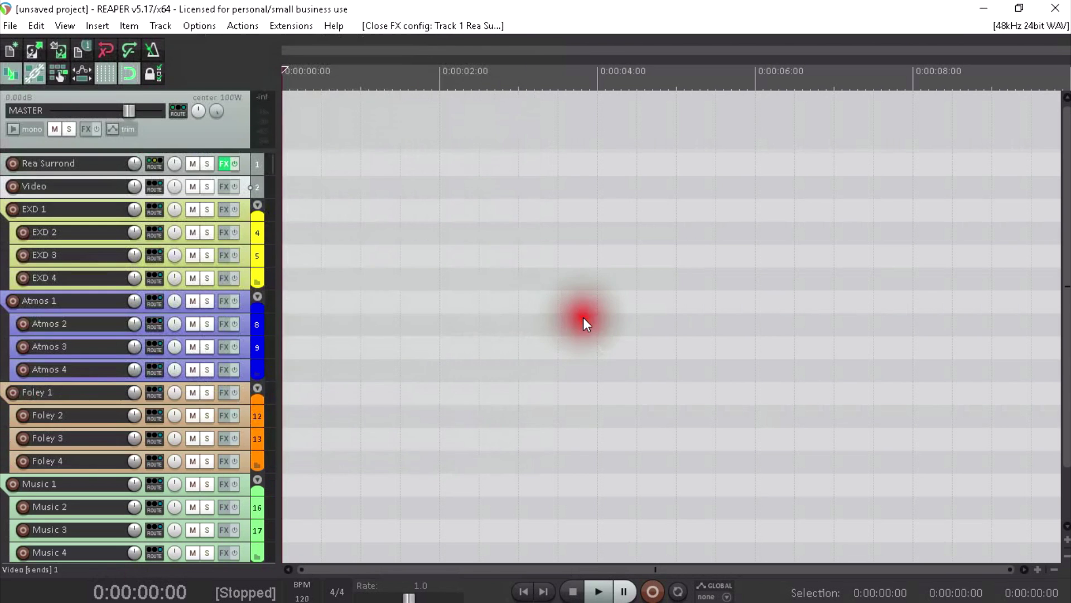